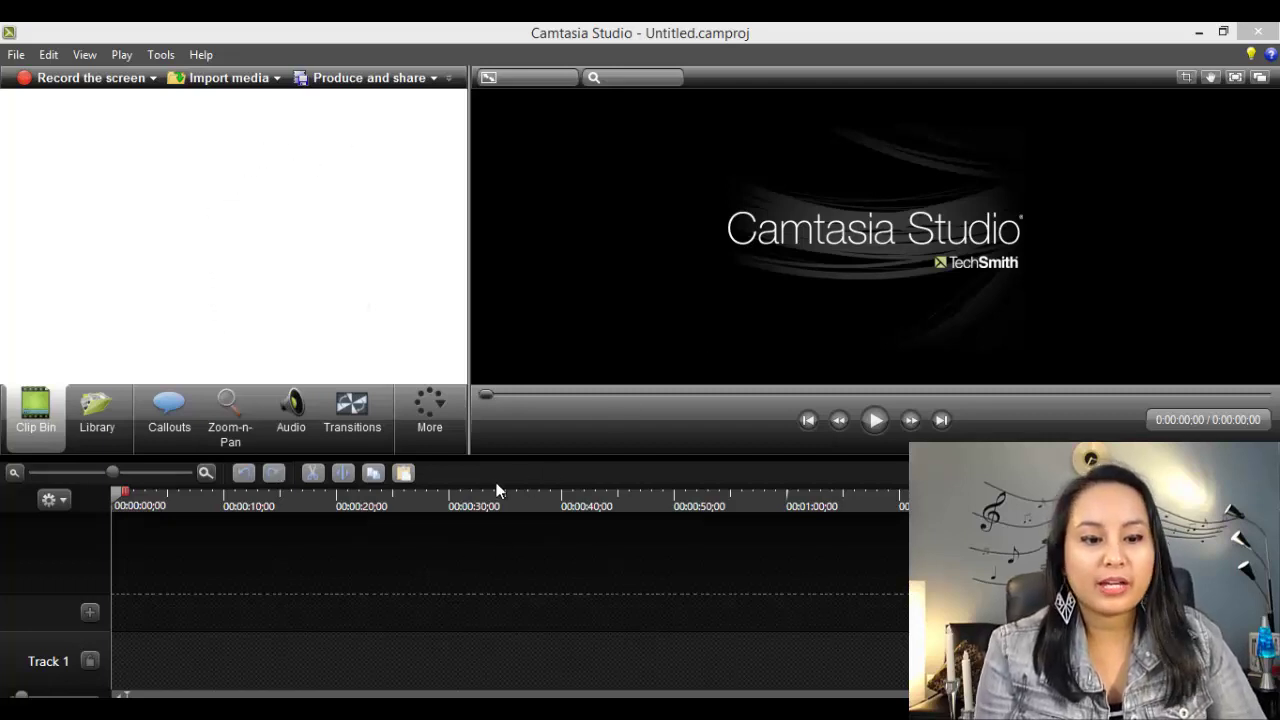
Step: Import the recording "What your youtube channel should look like" from the Udemy Course on Marketing folder and show it in the Clip Bin
{"action": "left_click", "coordinate": [219, 79]}
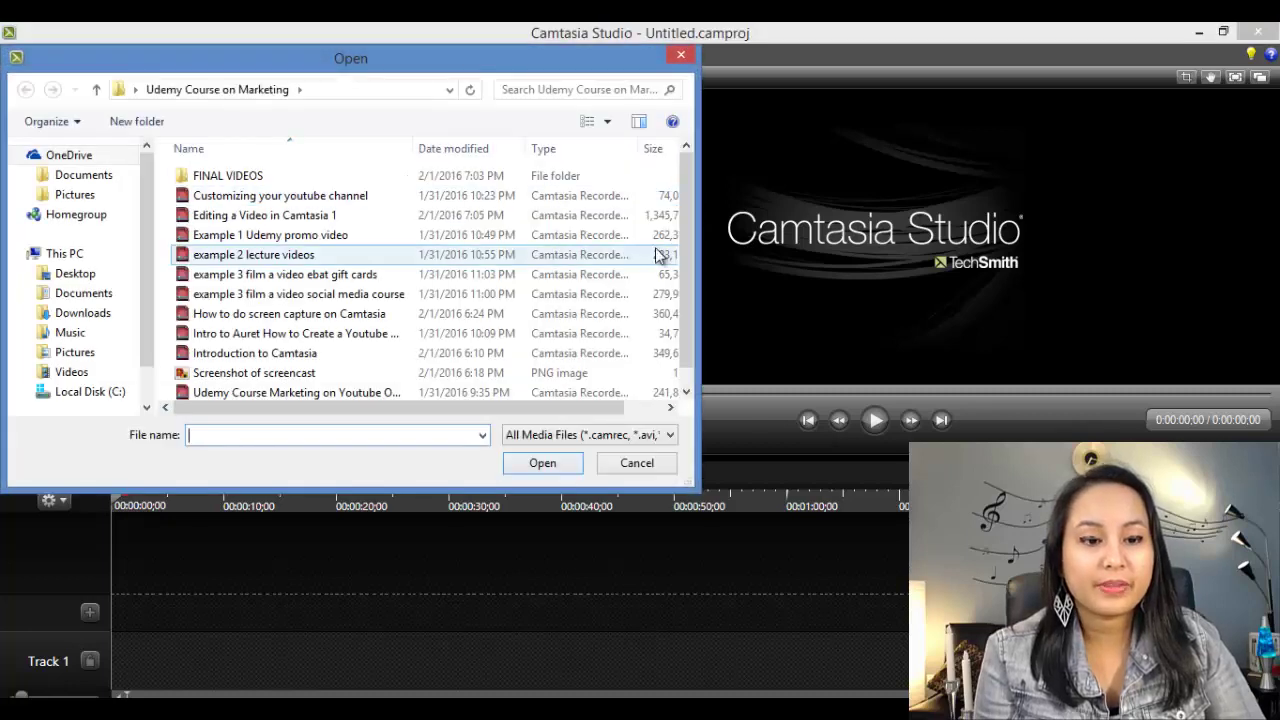
{"action": "scroll", "coordinate": [690, 255], "scroll_direction": "down", "scroll_amount": 1}
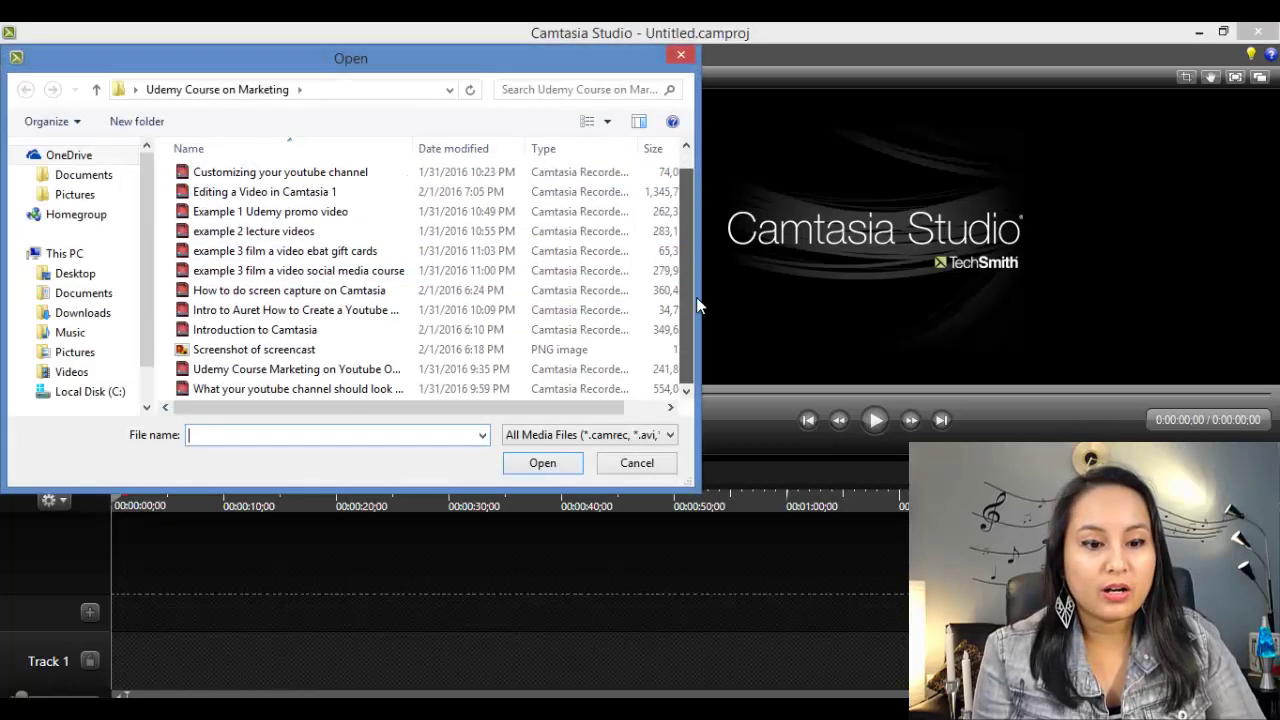
{"action": "left_click", "coordinate": [345, 394]}
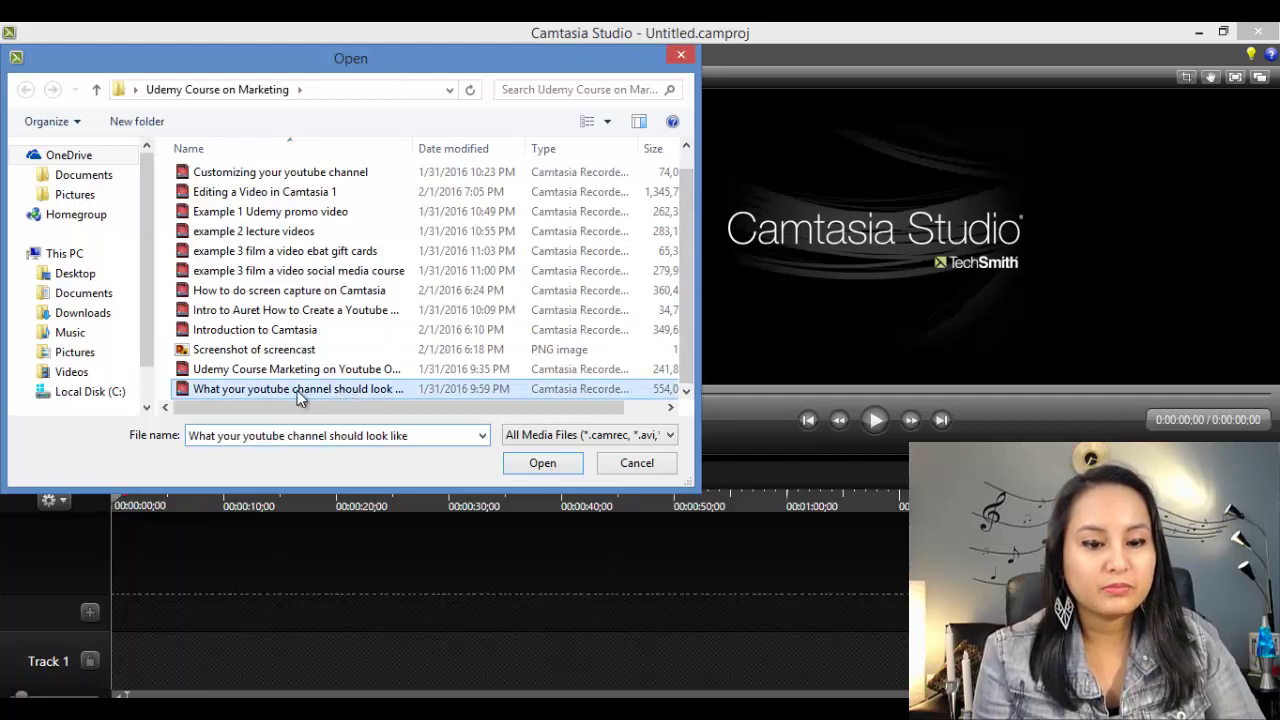
{"action": "double_click", "coordinate": [298, 392]}
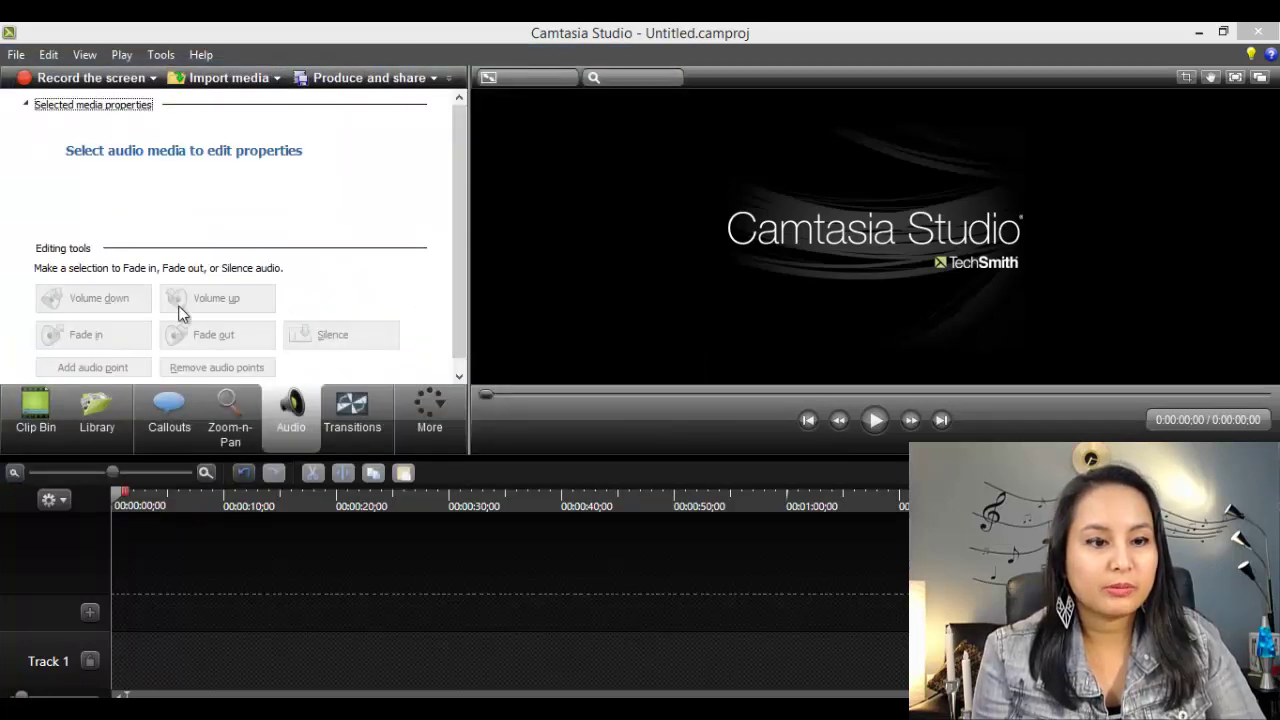
{"action": "left_click", "coordinate": [35, 415]}
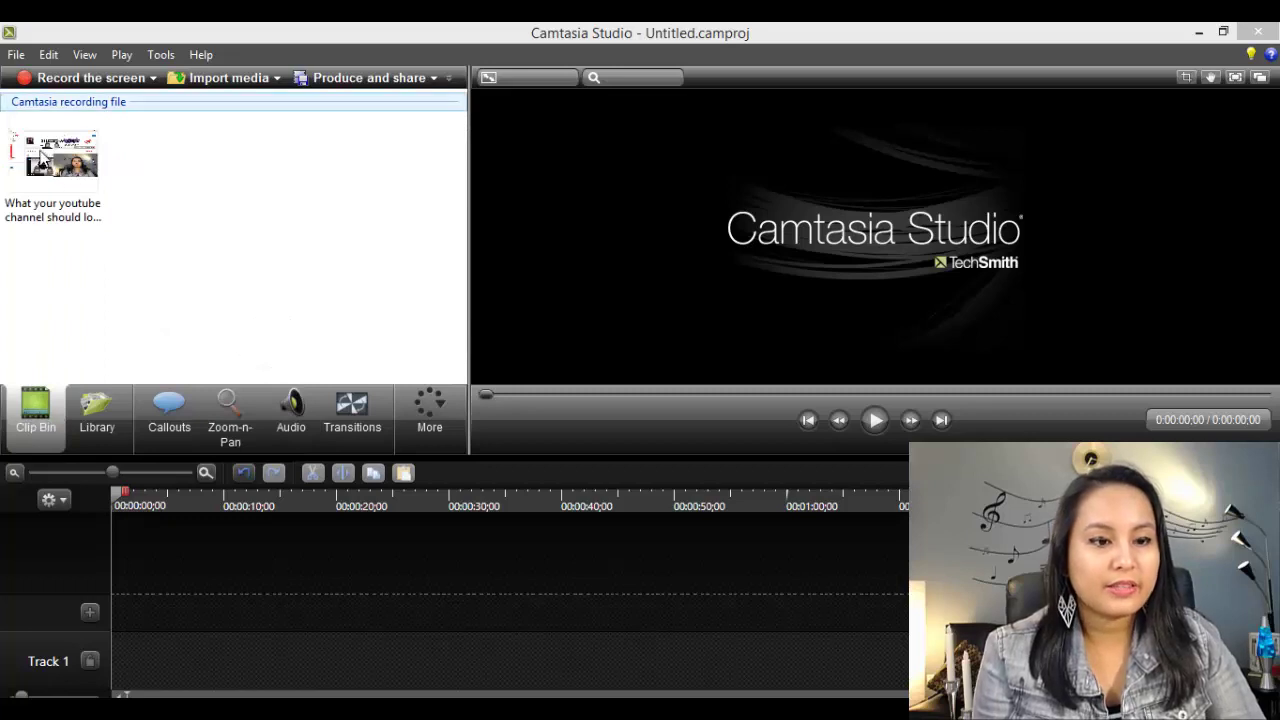
Step: Add the imported recording to the timeline and set the editing dimensions to 1280 x 720
{"action": "left_click_drag", "start_coordinate": [40, 148], "coordinate": [137, 636]}
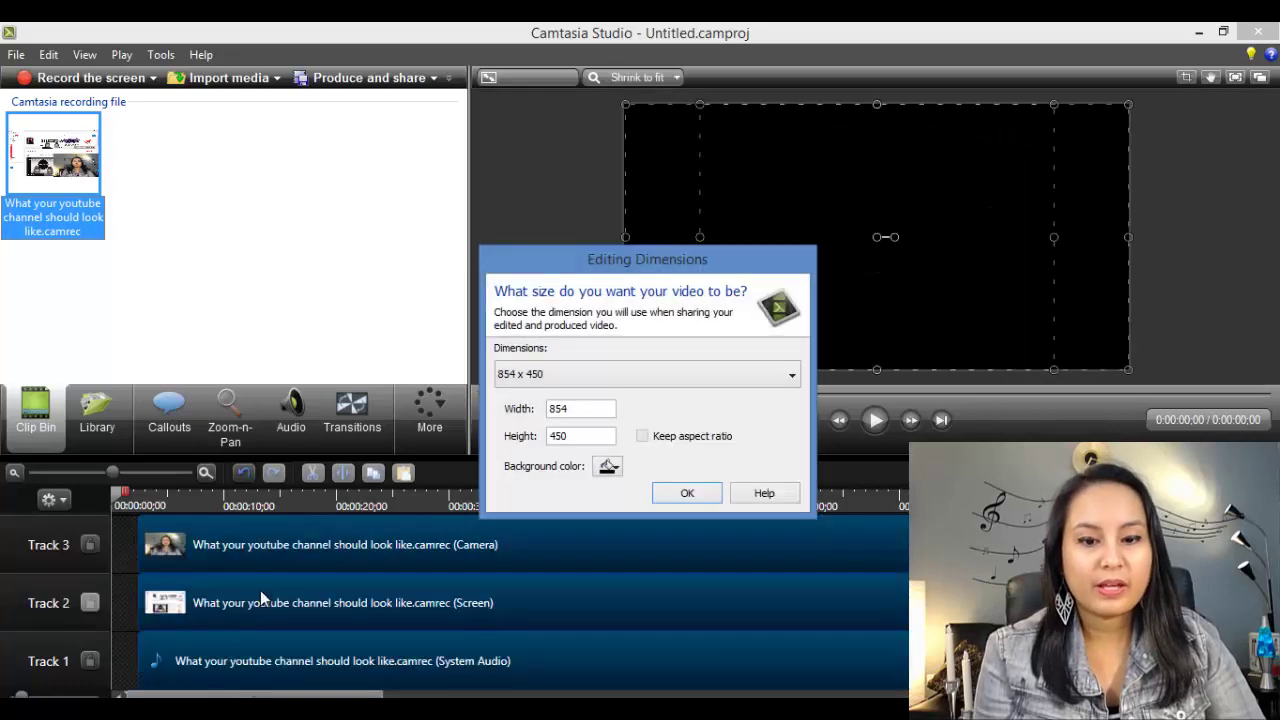
{"action": "left_click", "coordinate": [590, 376]}
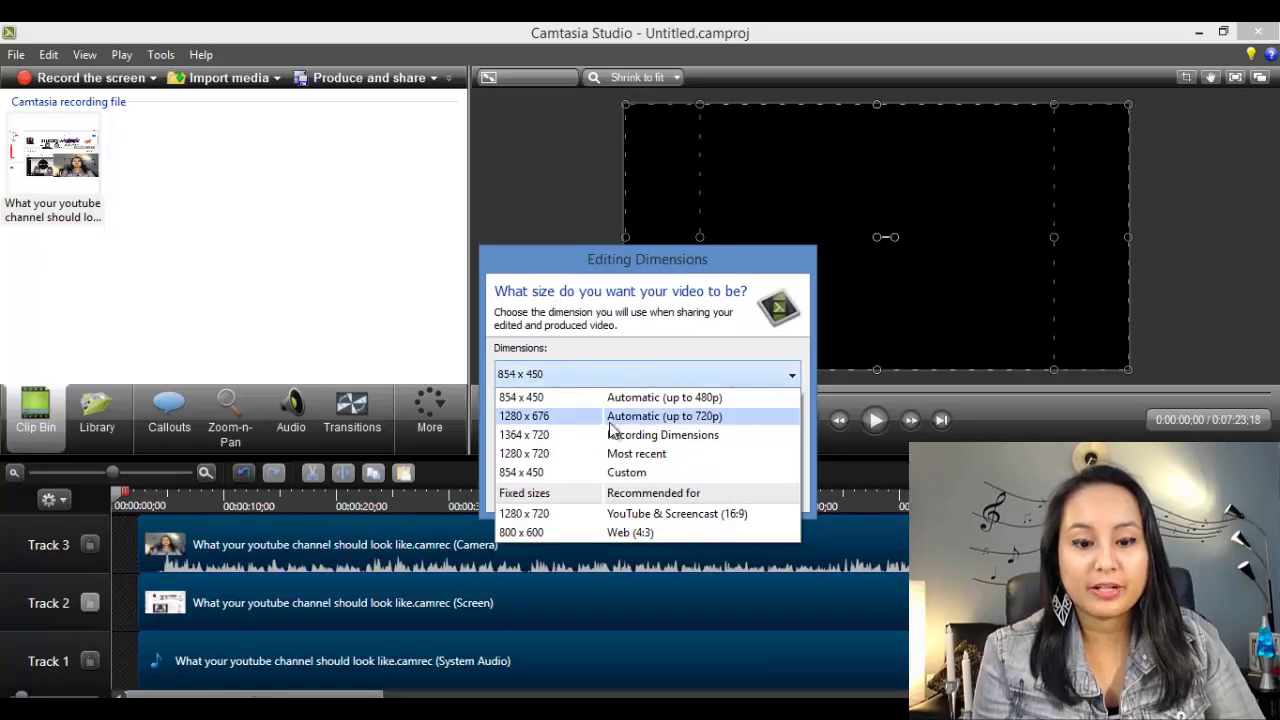
{"action": "left_click", "coordinate": [628, 460]}
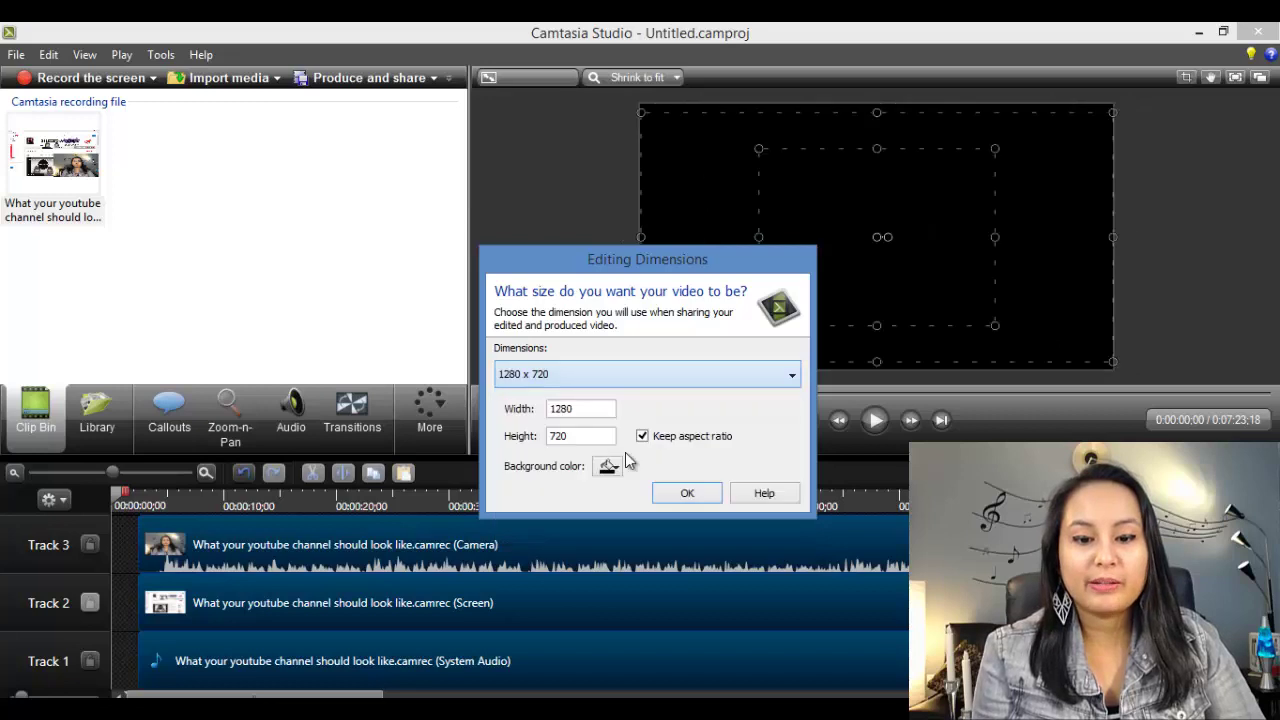
{"action": "left_click", "coordinate": [680, 495]}
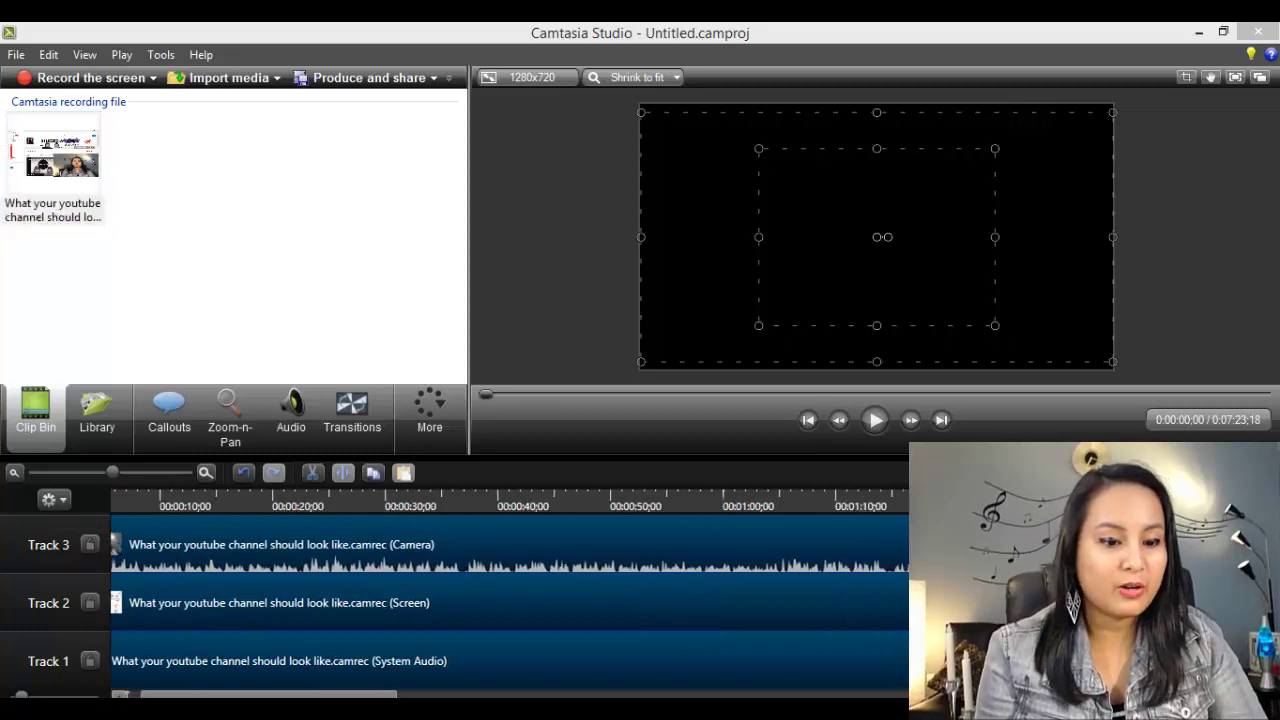
Step: Split the camera, screen and system audio clips at 0:00:04;08, just before the speaker starts talking
{"action": "left_click", "coordinate": [158, 500]}
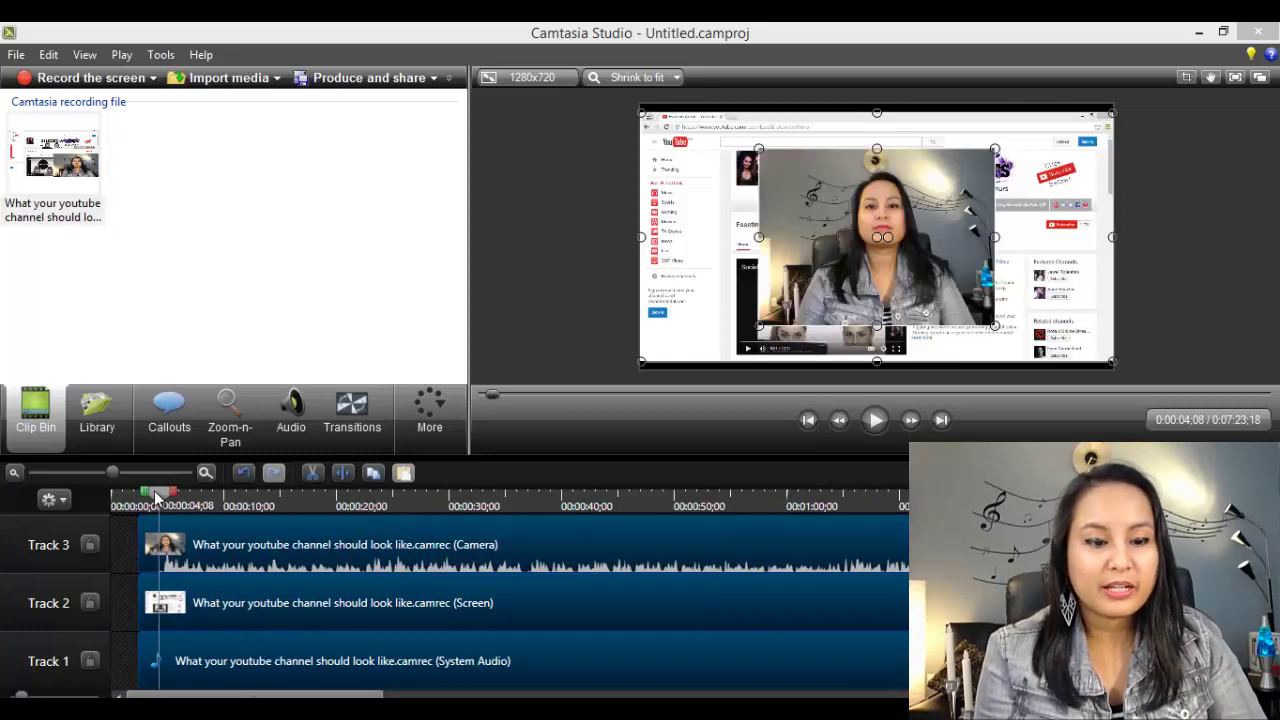
{"action": "mouse_move", "coordinate": [153, 497]}
{"action": "left_mouse_down"}
{"action": "mouse_move", "coordinate": [288, 505]}
{"action": "mouse_move", "coordinate": [167, 510]}
{"action": "left_mouse_up"}
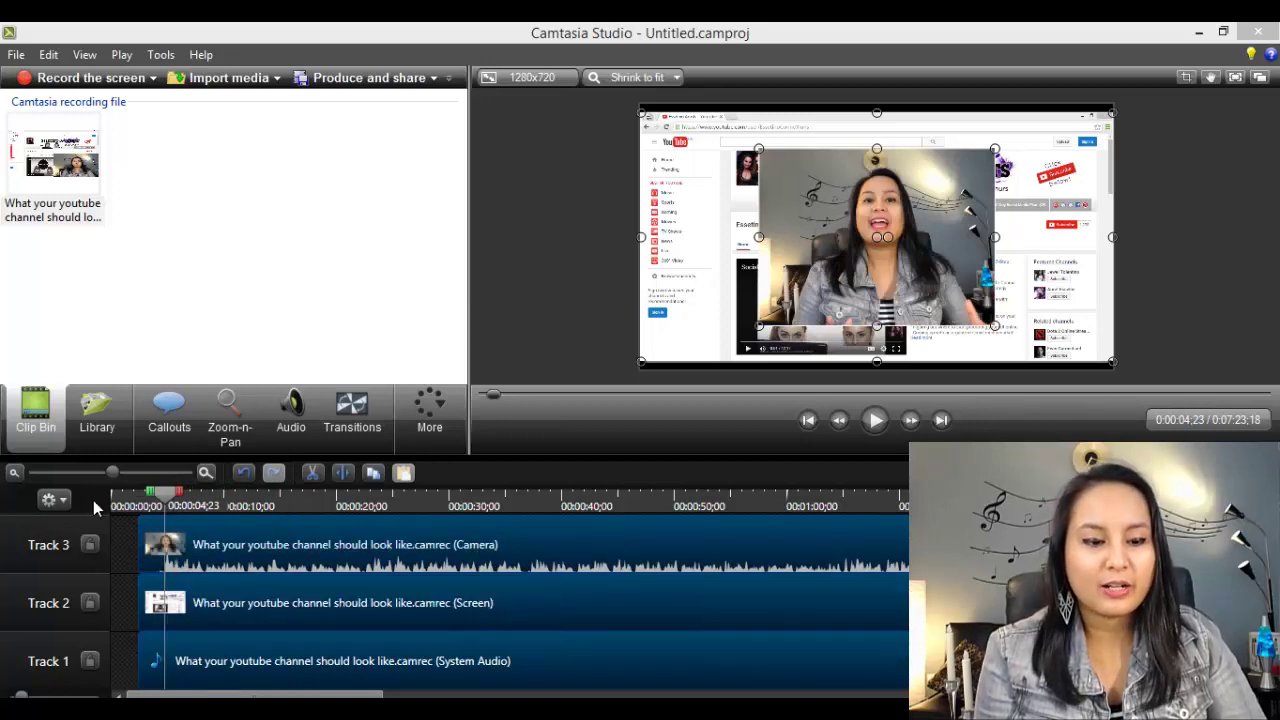
{"action": "left_click", "coordinate": [162, 504]}
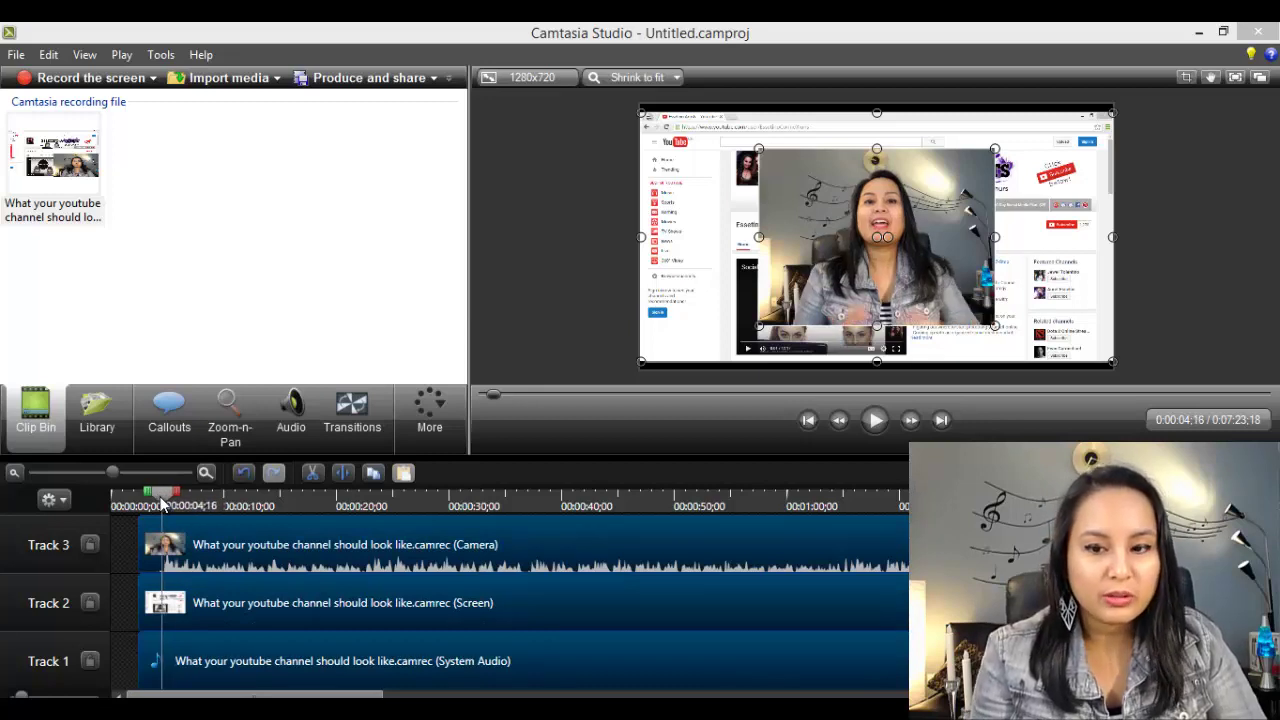
{"action": "left_click", "coordinate": [162, 504]}
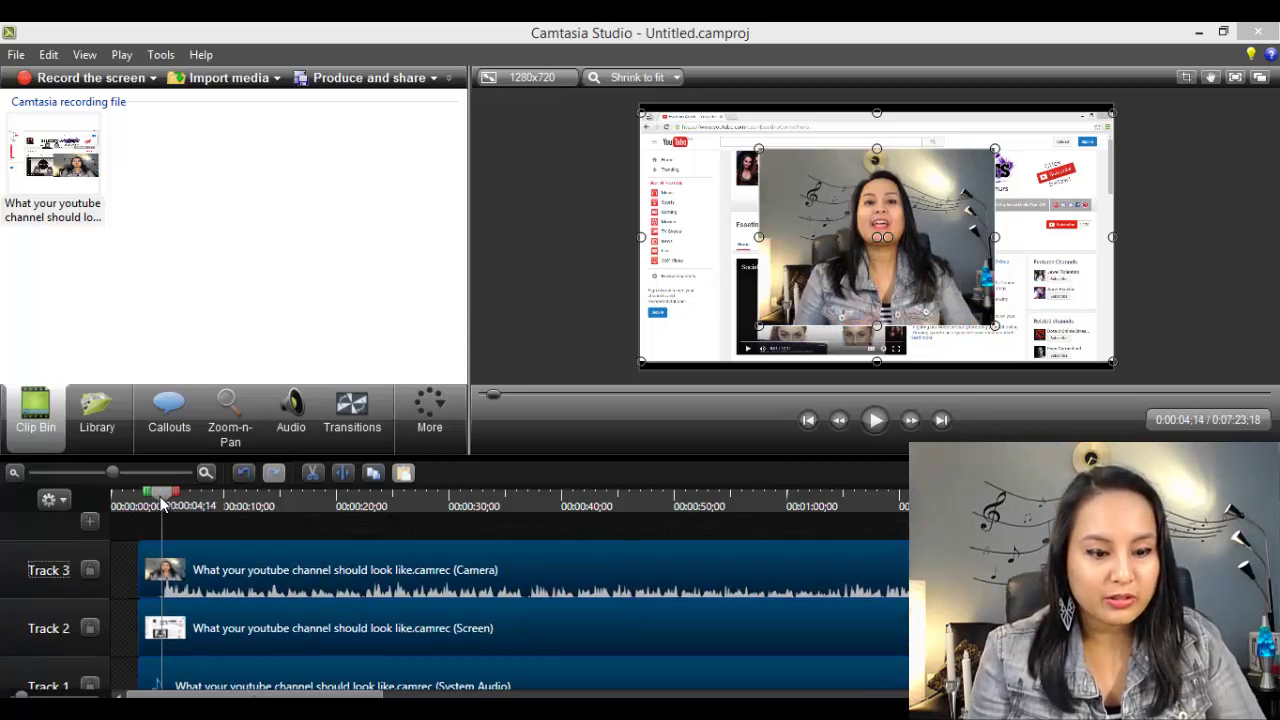
{"action": "left_click", "coordinate": [161, 504]}
{"action": "left_click", "coordinate": [161, 504]}
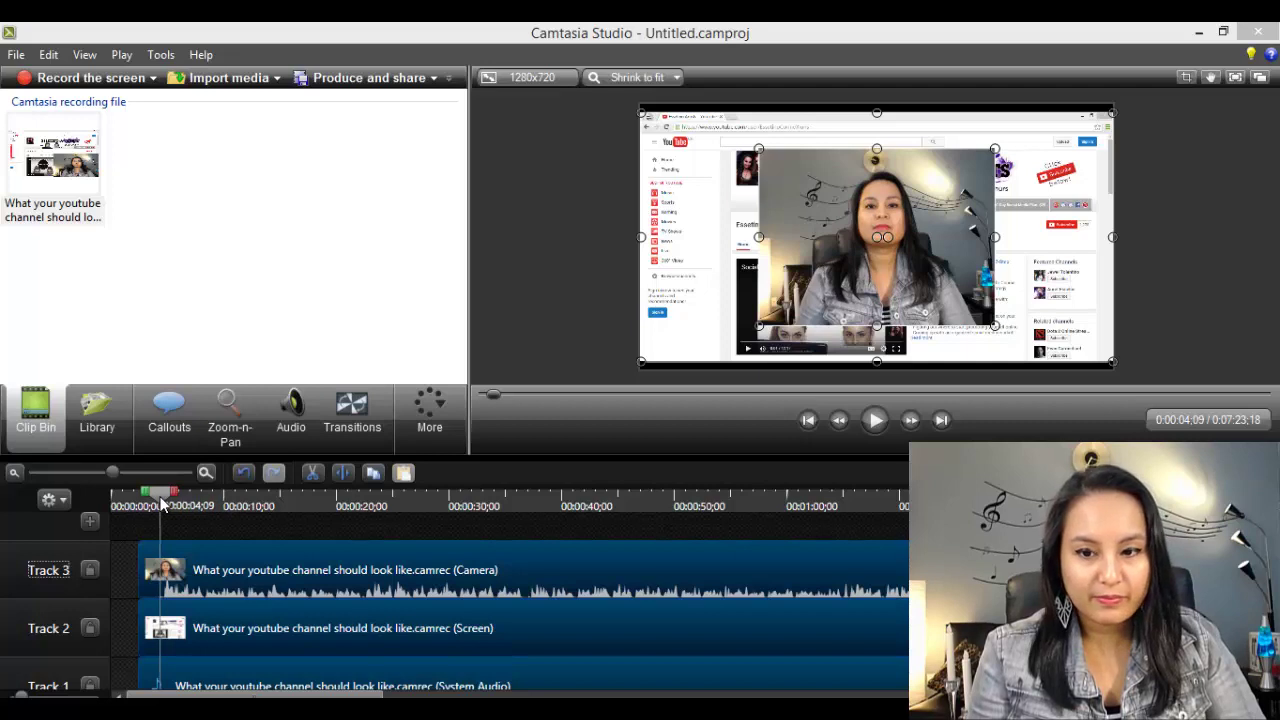
{"action": "left_click", "coordinate": [161, 504]}
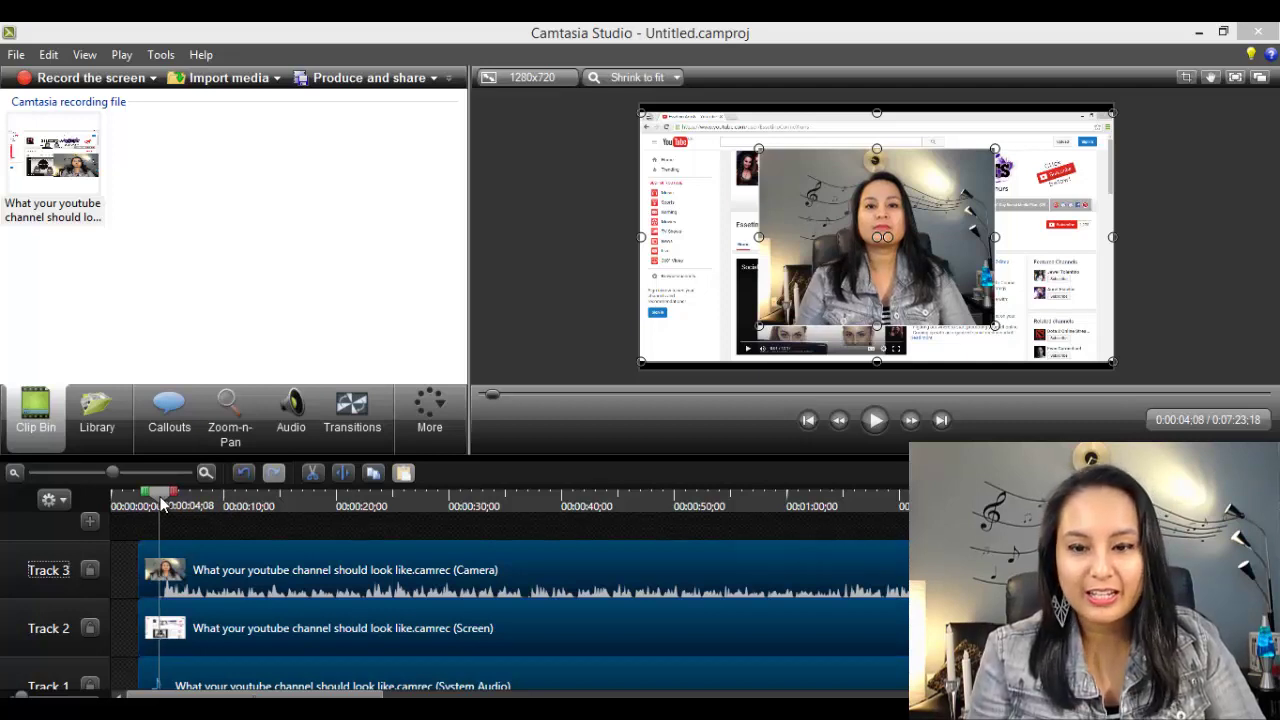
{"action": "left_click_drag", "start_coordinate": [161, 504], "coordinate": [161, 504]}
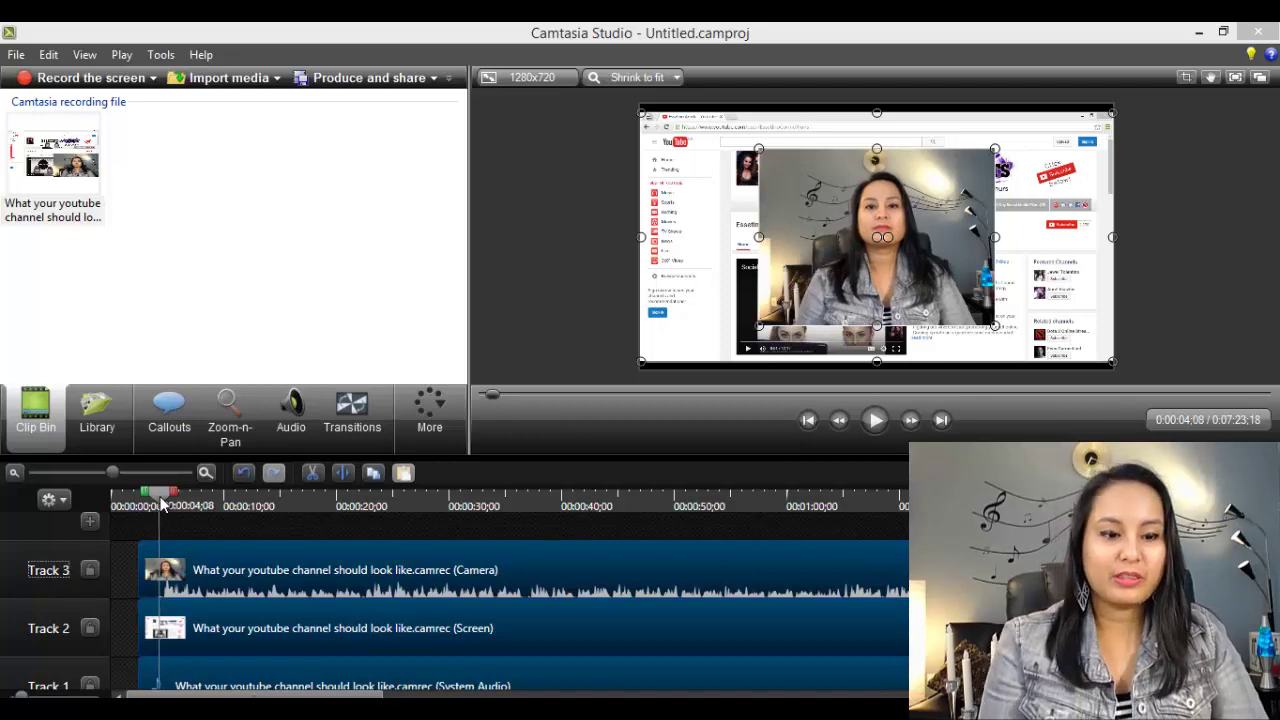
{"action": "left_click", "coordinate": [343, 472]}
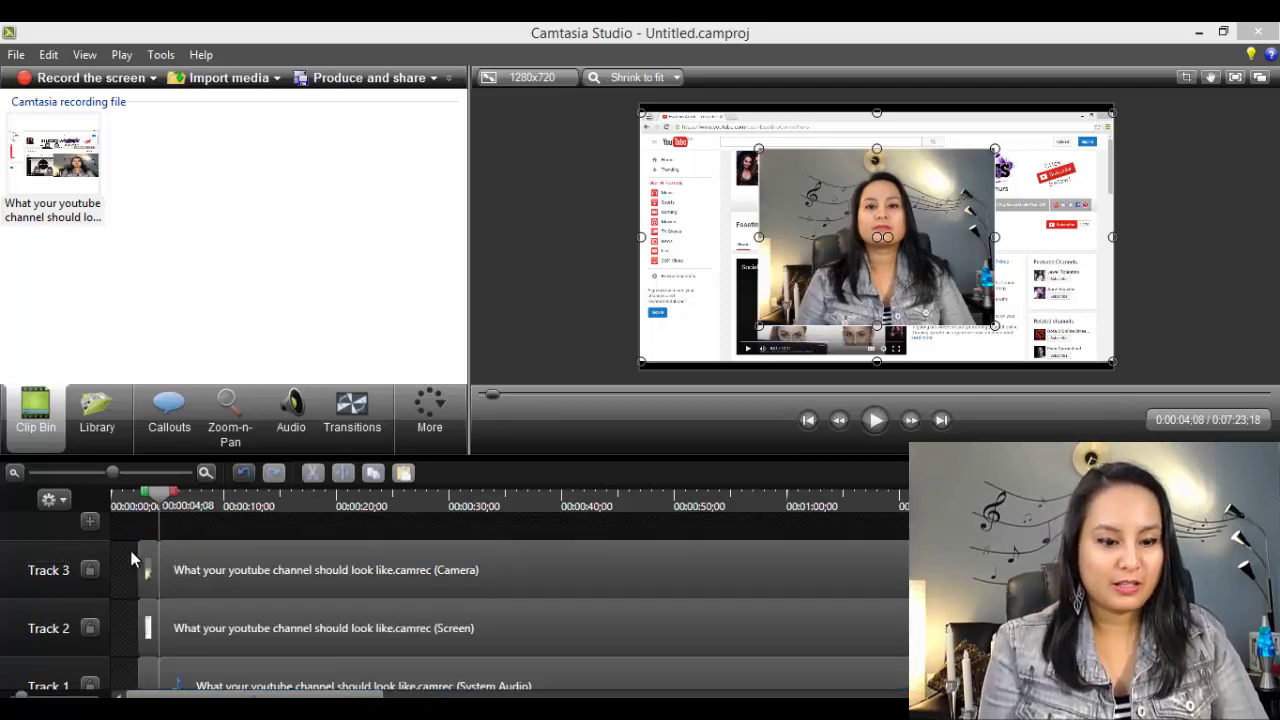
Step: Delete the short leading pieces on all three tracks and move the remaining clips together to the start of the timeline
{"action": "left_click_drag", "start_coordinate": [141, 534], "coordinate": [139, 686]}
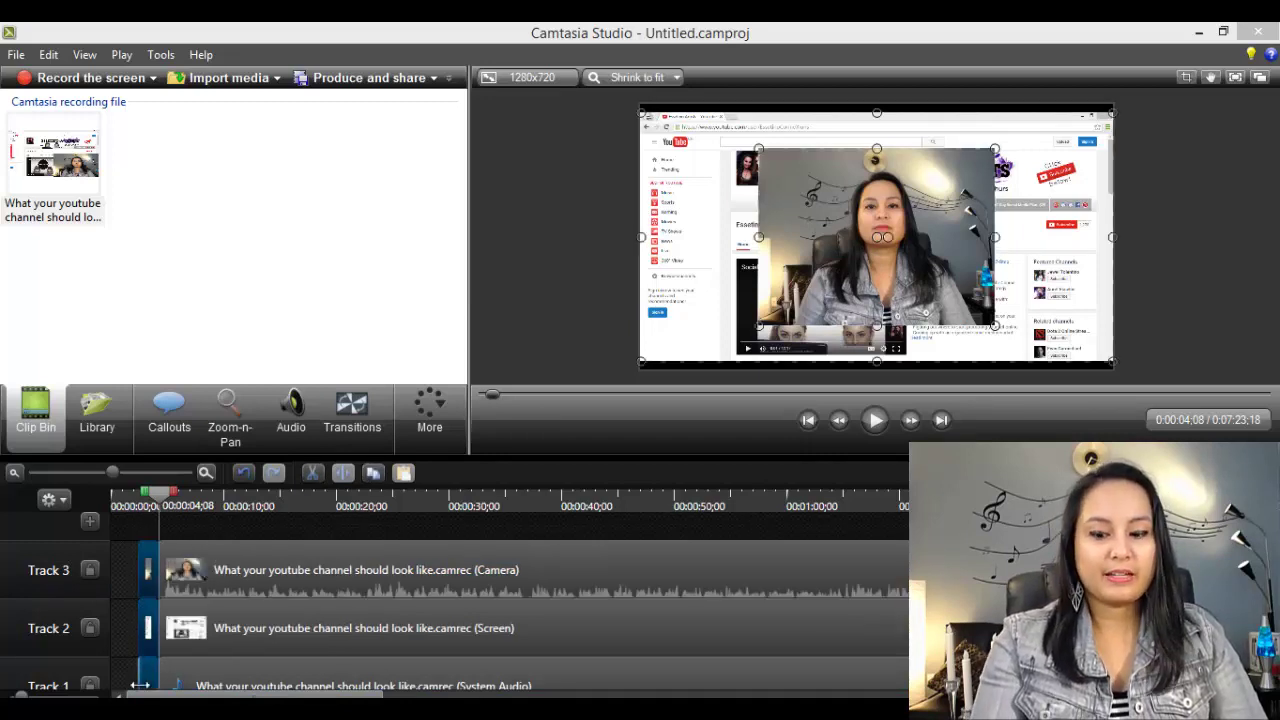
{"action": "key", "text": "Delete"}
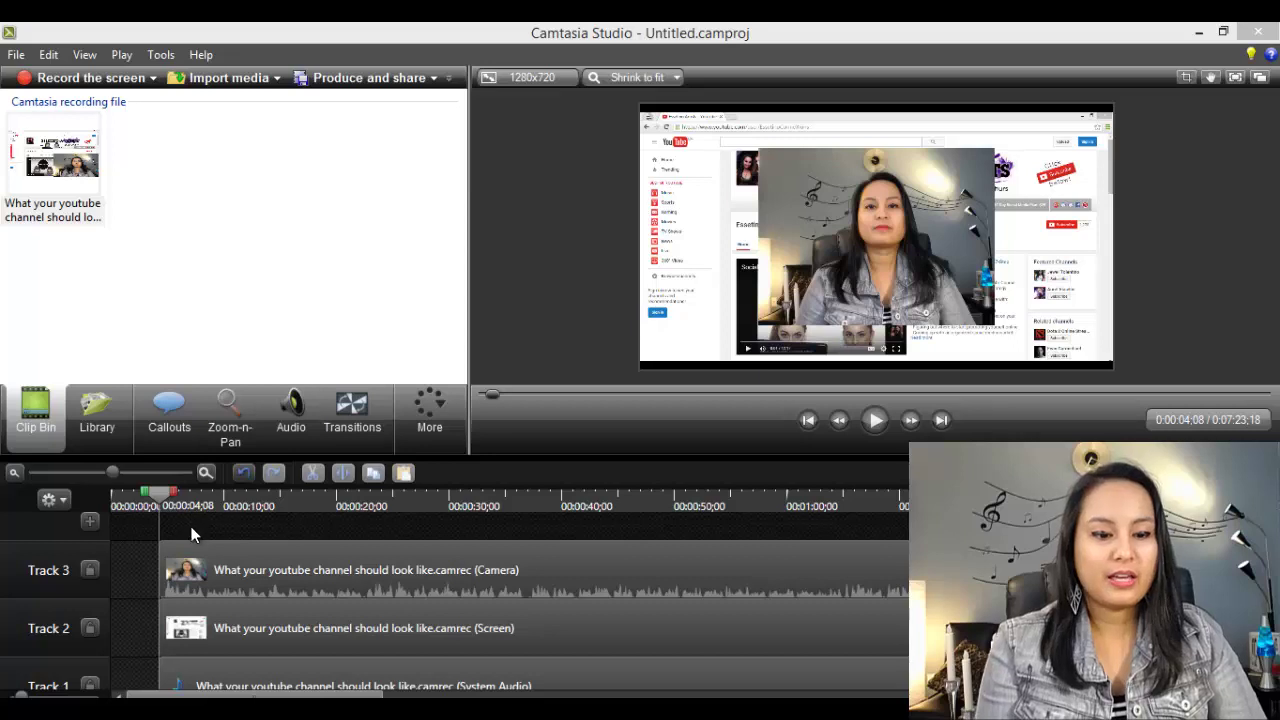
{"action": "left_click_drag", "start_coordinate": [193, 534], "coordinate": [205, 682]}
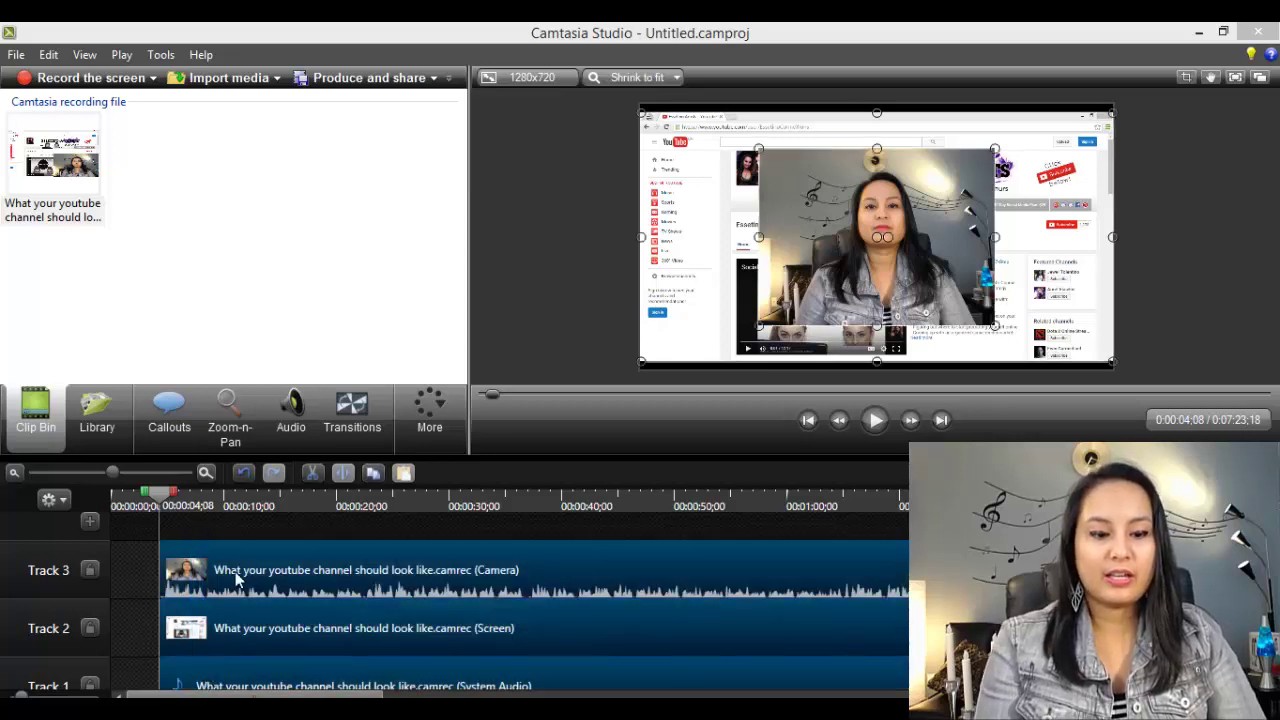
{"action": "left_click_drag", "start_coordinate": [249, 567], "coordinate": [120, 569]}
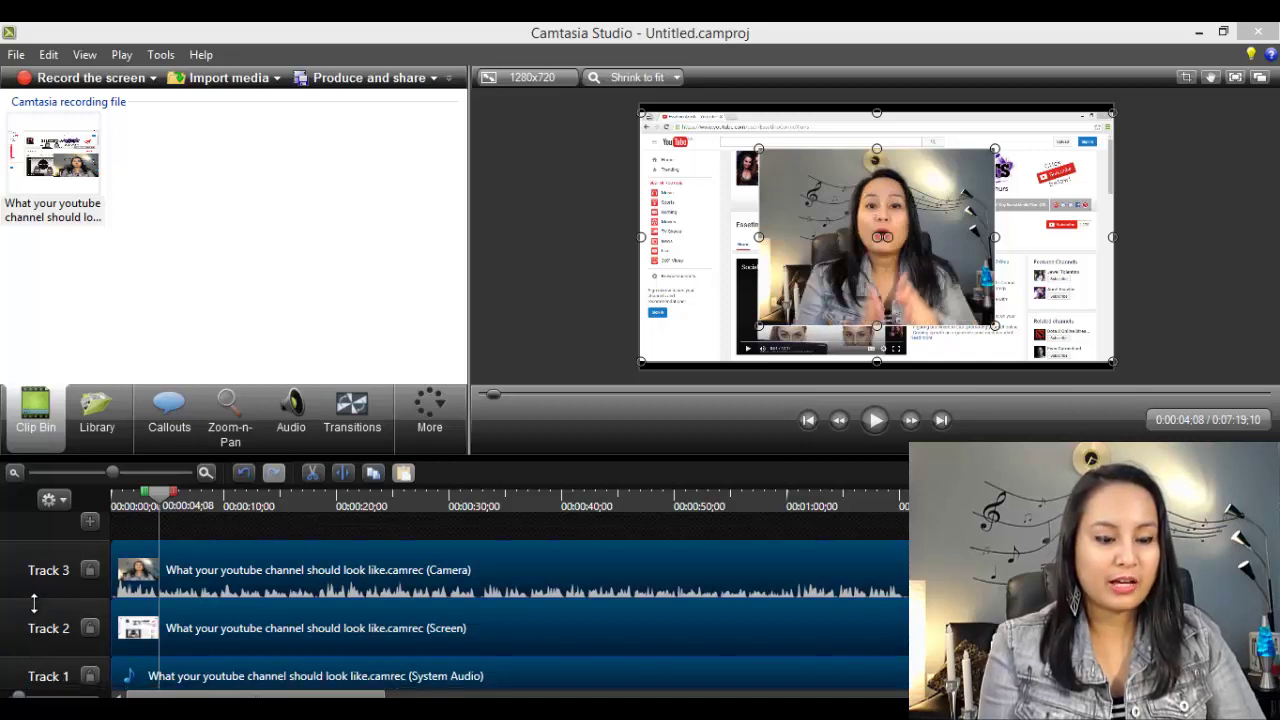
Step: Reduce the track heights so all three tracks fit in the timeline
{"action": "left_click_drag", "start_coordinate": [34, 609], "coordinate": [34, 626]}
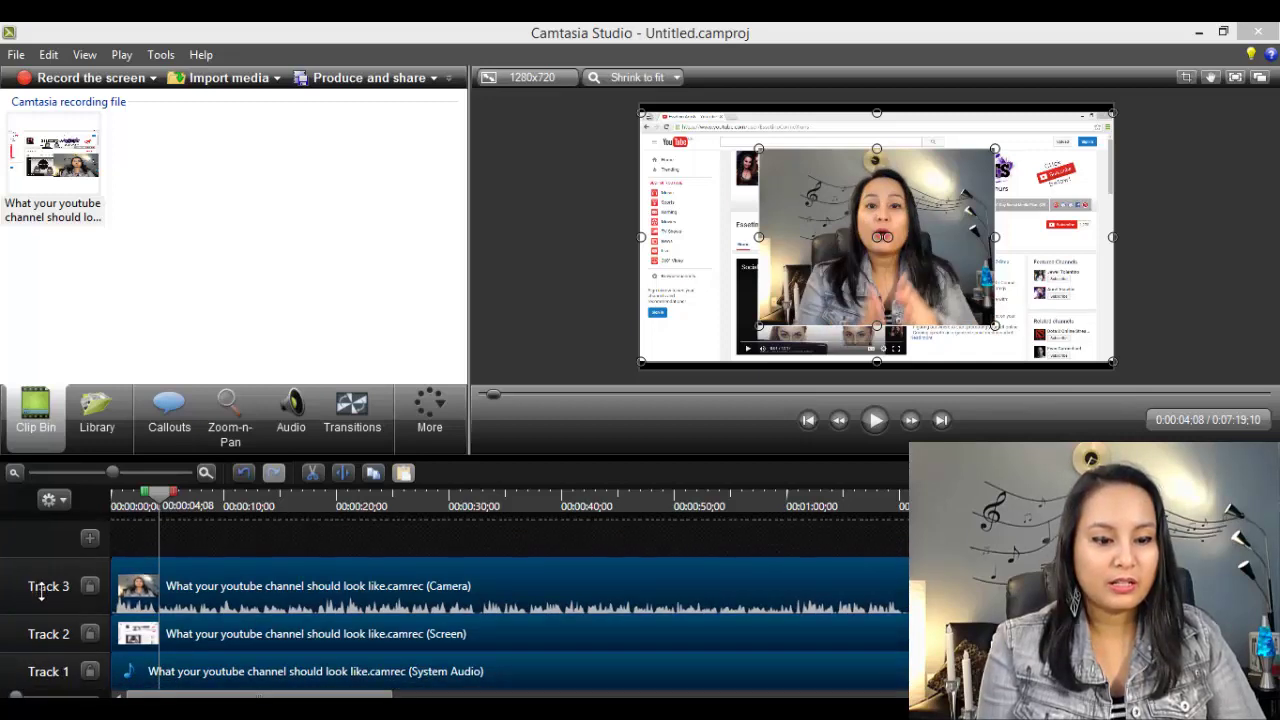
{"action": "left_click_drag", "start_coordinate": [40, 562], "coordinate": [44, 580]}
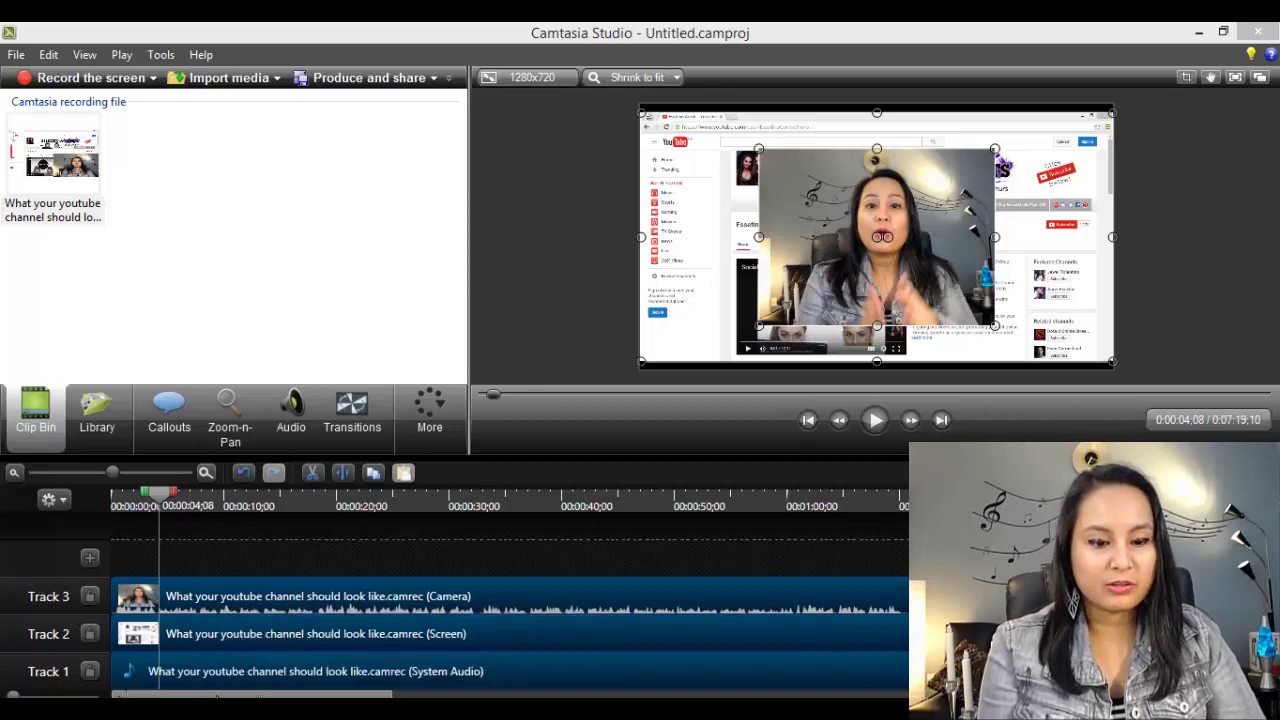
Step: Play the end of the recording to find where the speech stops, and split all three tracks at 0:07:14;10
{"action": "left_click_drag", "start_coordinate": [323, 695], "coordinate": [1067, 695]}
{"action": "scroll", "coordinate": [877, 657], "scroll_direction": "up", "scroll_amount": 2}
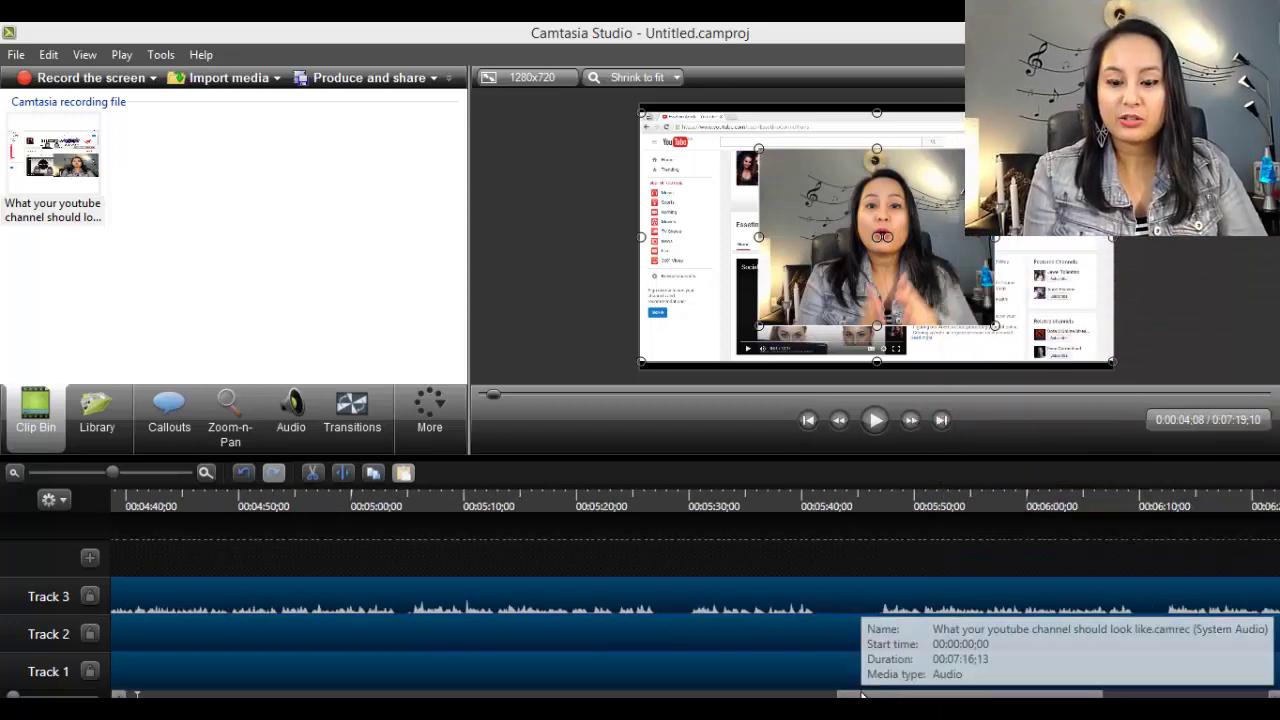
{"action": "scroll", "coordinate": [921, 679], "scroll_direction": "down", "scroll_amount": 10}
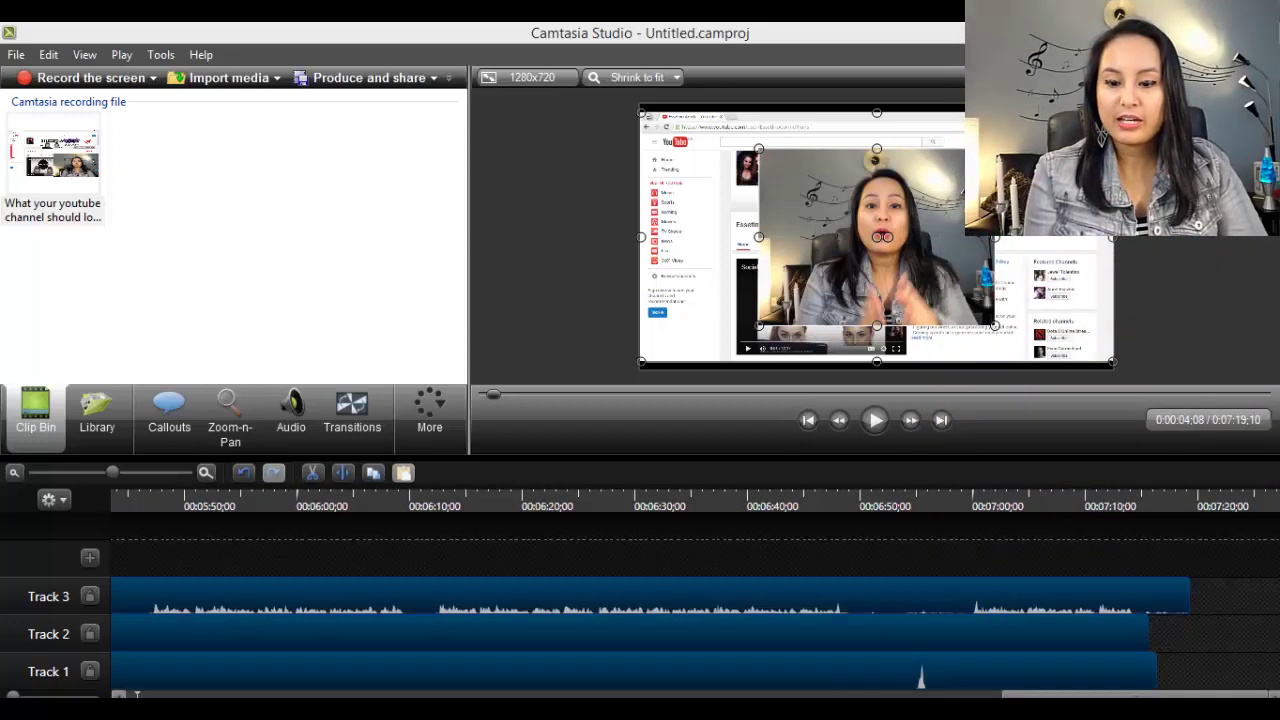
{"action": "left_click", "coordinate": [1107, 508]}
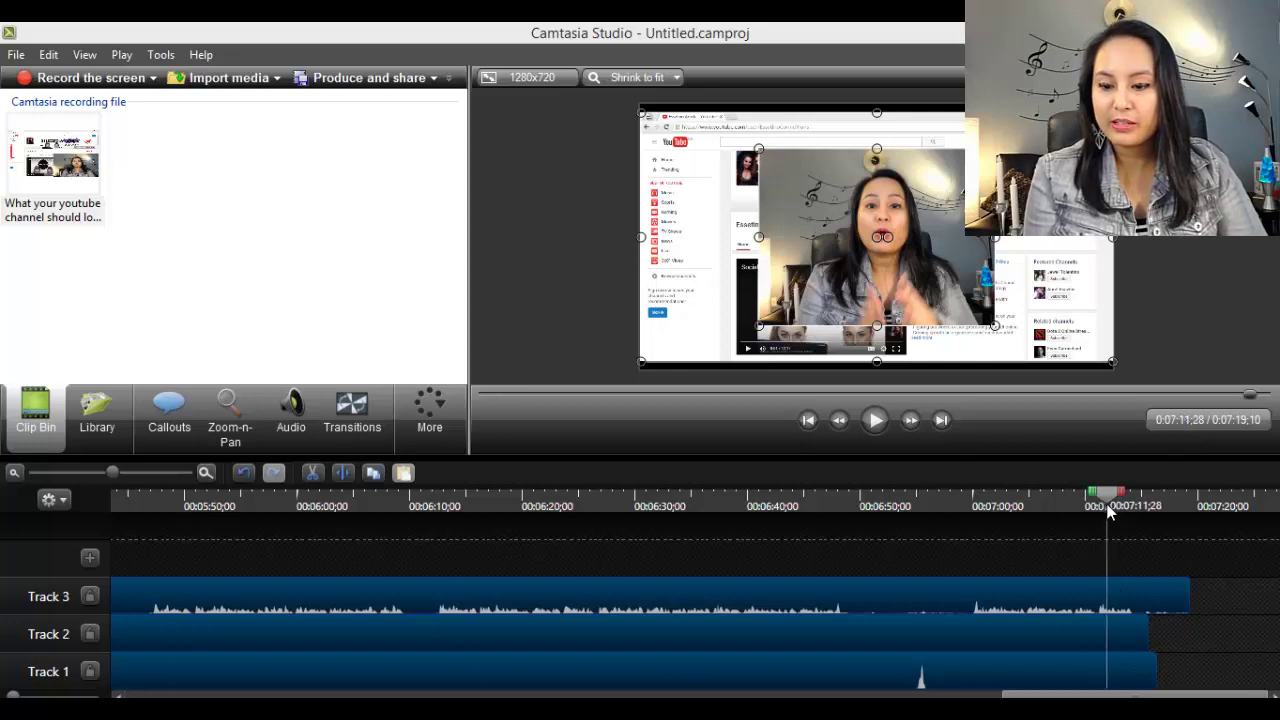
{"action": "left_click", "coordinate": [875, 421]}
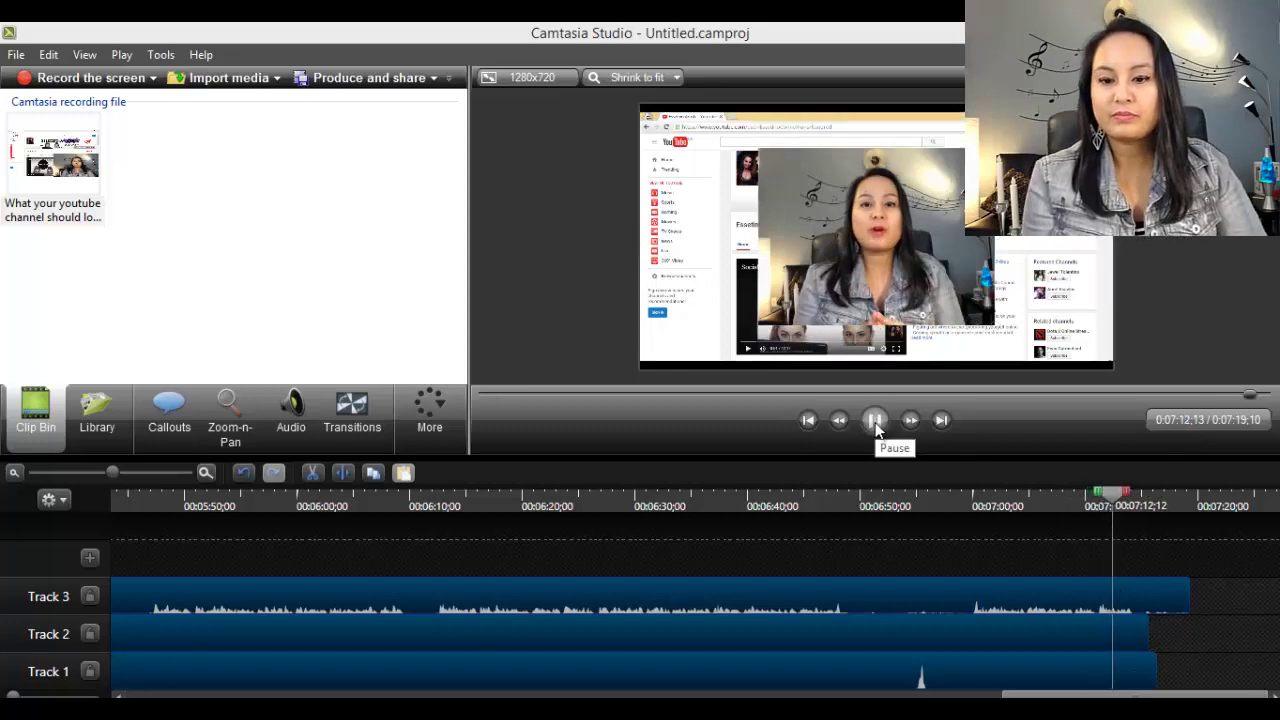
{"action": "left_click", "coordinate": [876, 421]}
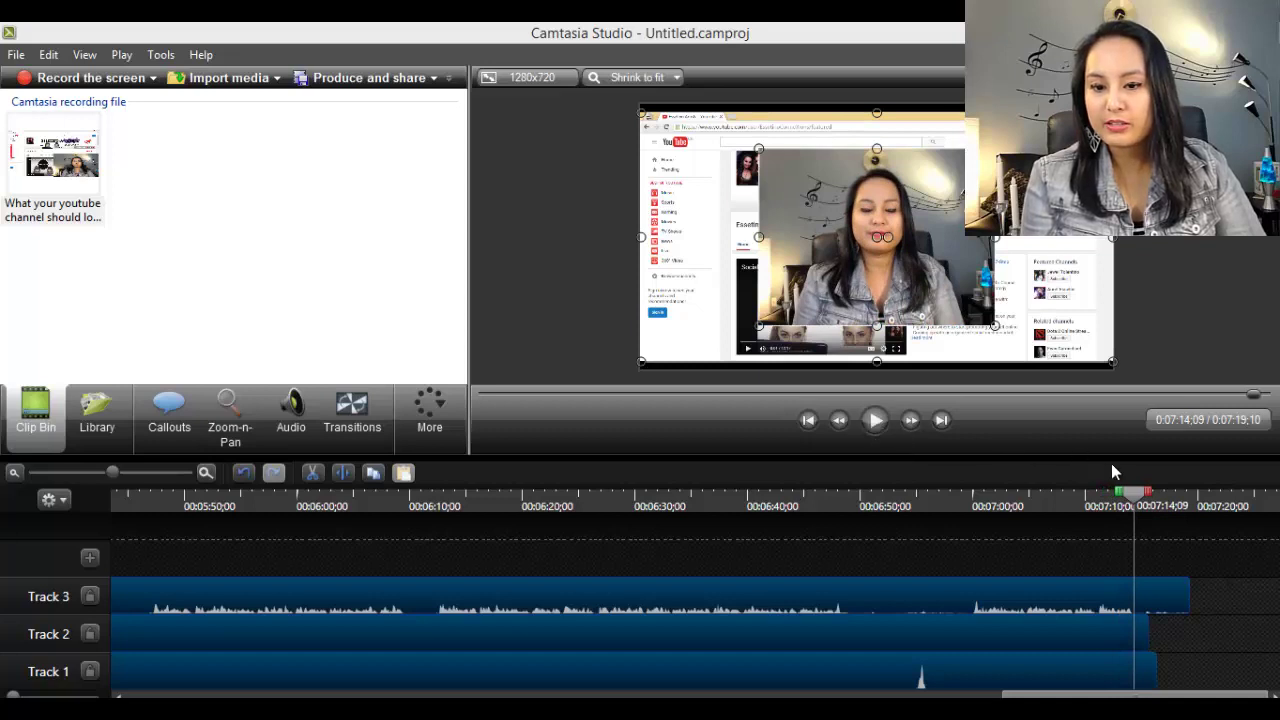
{"action": "left_click", "coordinate": [1132, 503]}
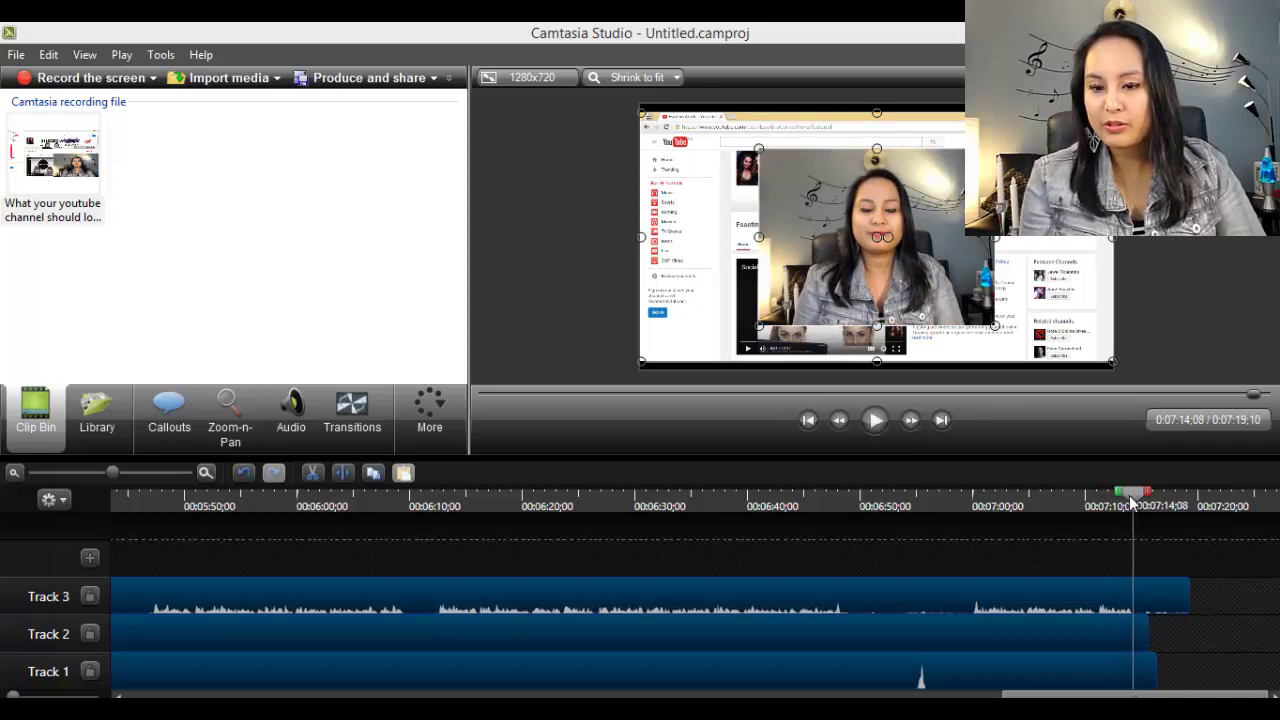
{"action": "left_click", "coordinate": [1133, 503]}
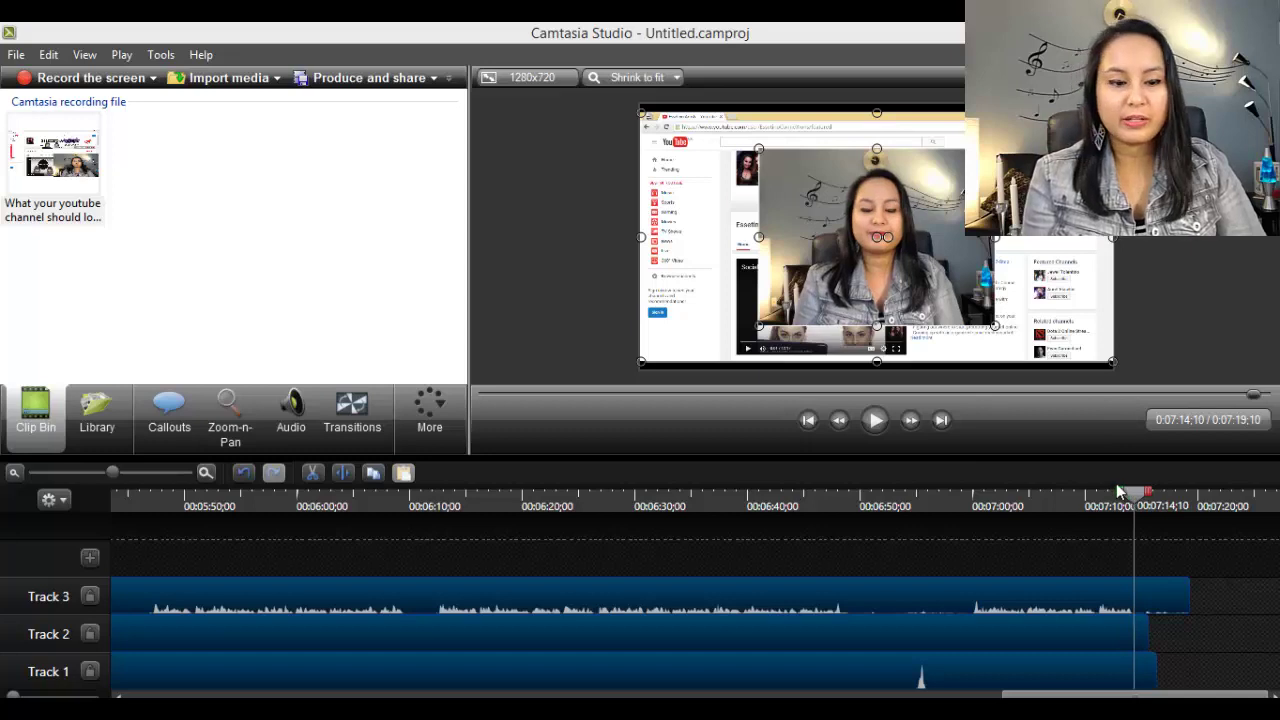
{"action": "left_click", "coordinate": [342, 473]}
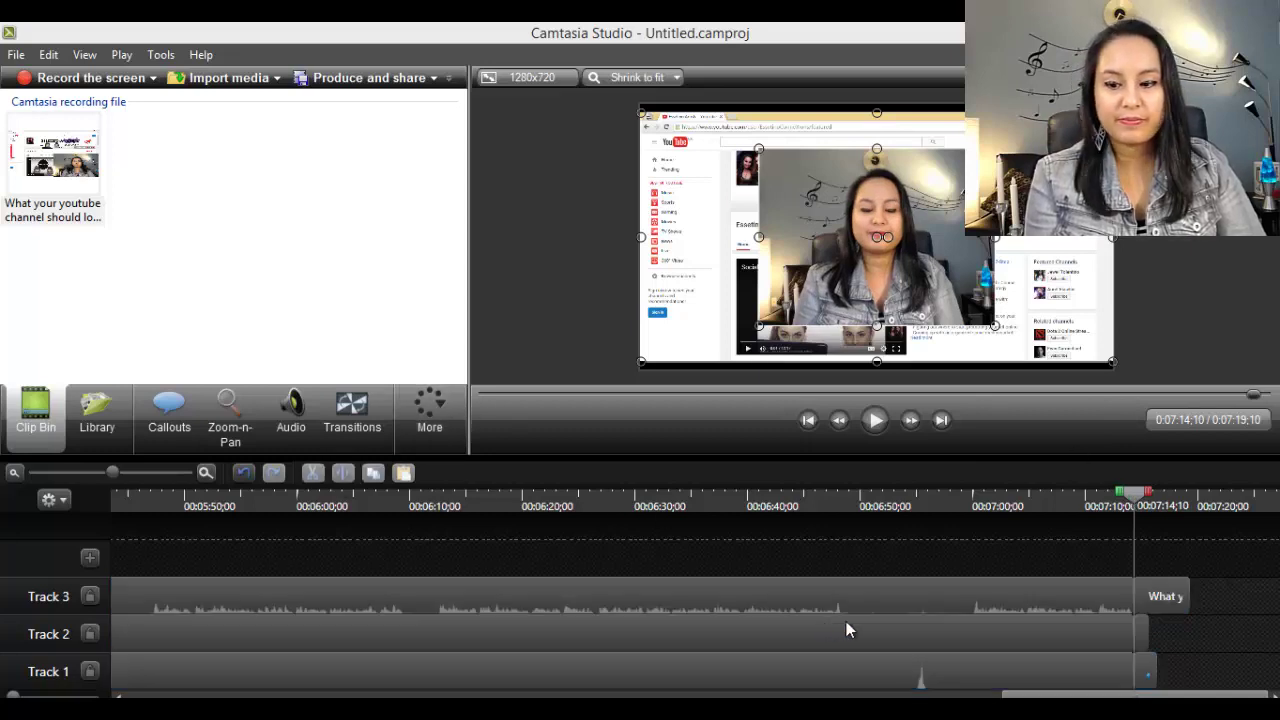
Step: Delete the leftover pieces after the split at 0:07:14;10 on all three tracks
{"action": "left_click", "coordinate": [1148, 612]}
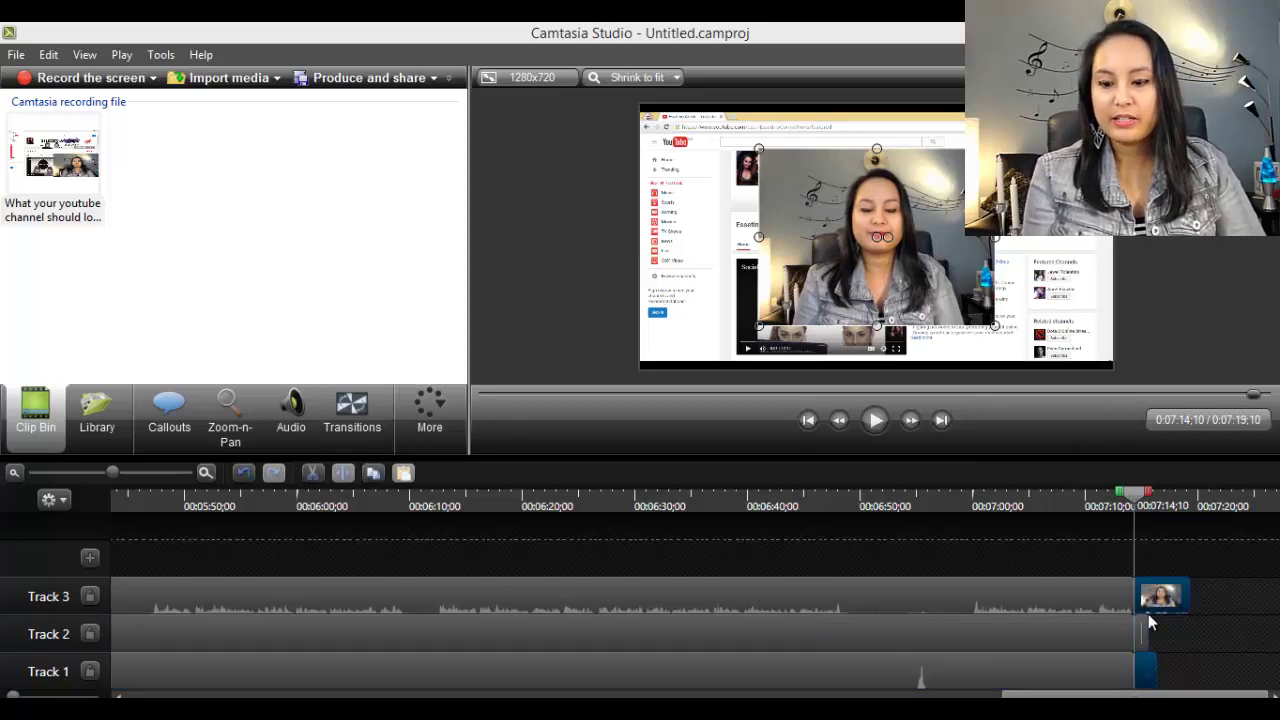
{"action": "left_click", "coordinate": [1146, 668], "text": "ctrl"}
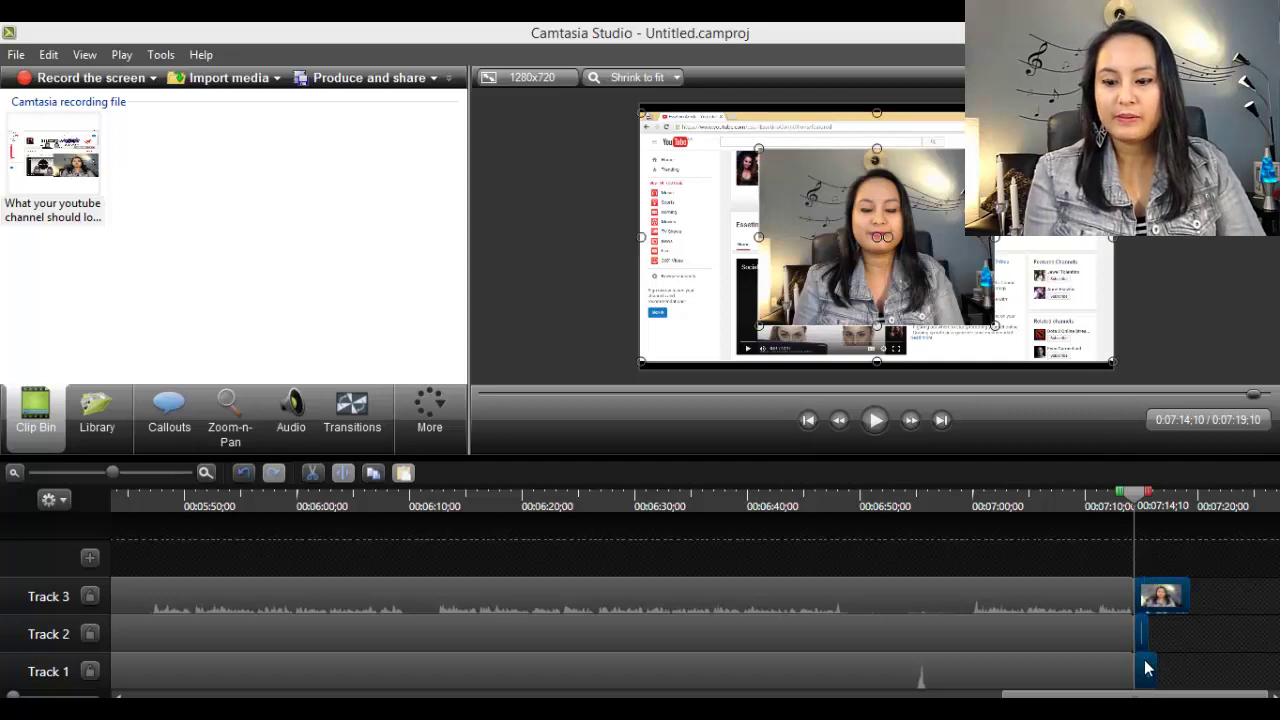
{"action": "key", "text": "Delete"}
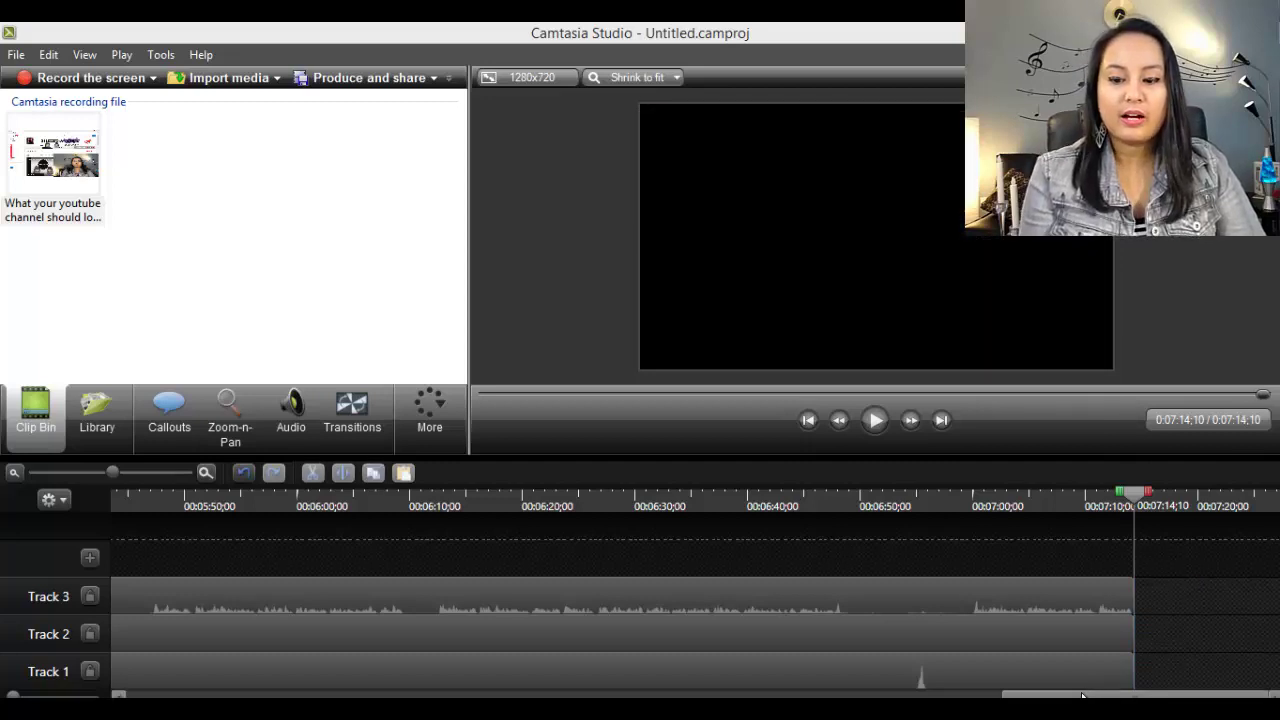
Step: Enable noise removal on the camera clip on Track 3
{"action": "left_click_drag", "start_coordinate": [1066, 692], "coordinate": [157, 690]}
{"action": "left_click", "coordinate": [188, 603]}
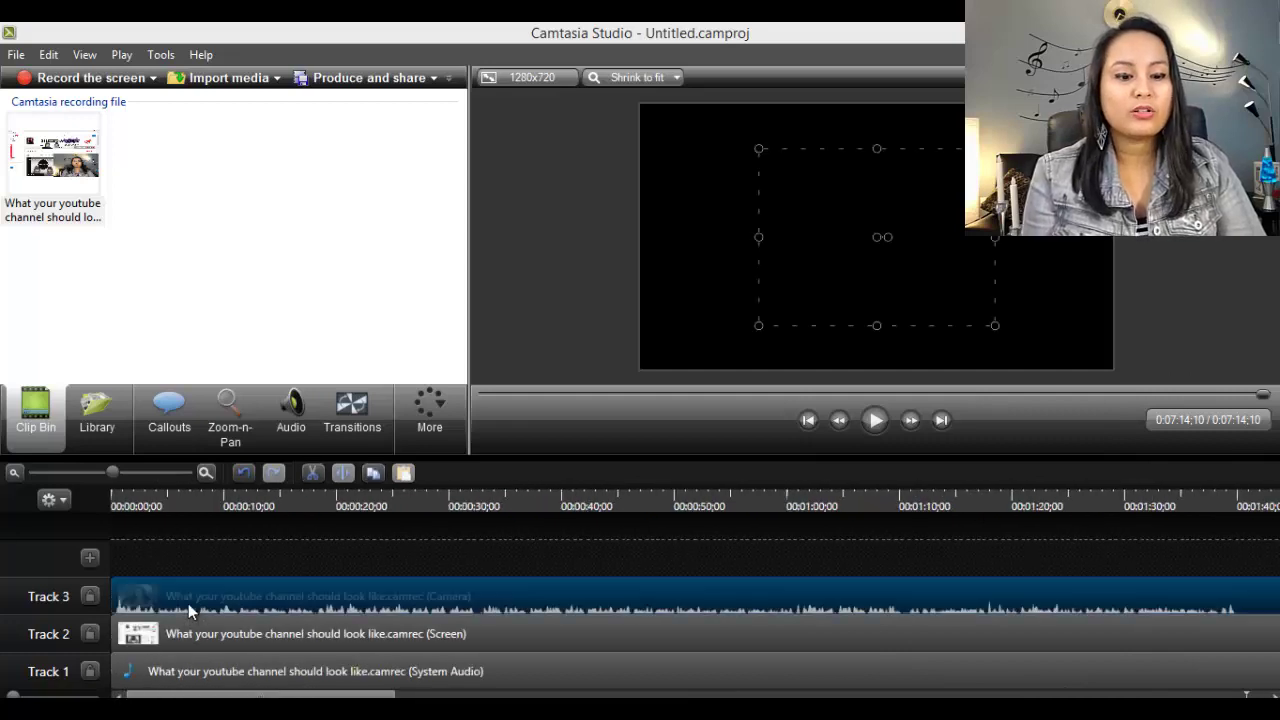
{"action": "left_click", "coordinate": [292, 410]}
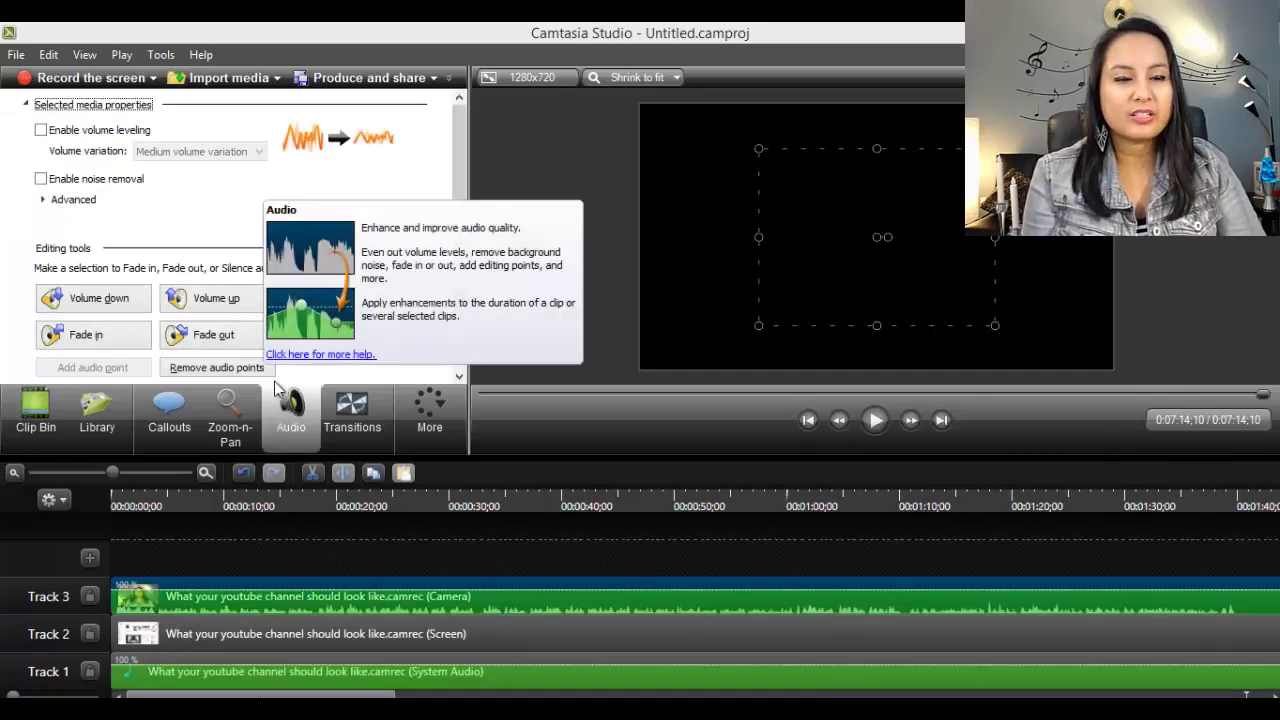
{"action": "left_click", "coordinate": [40, 420]}
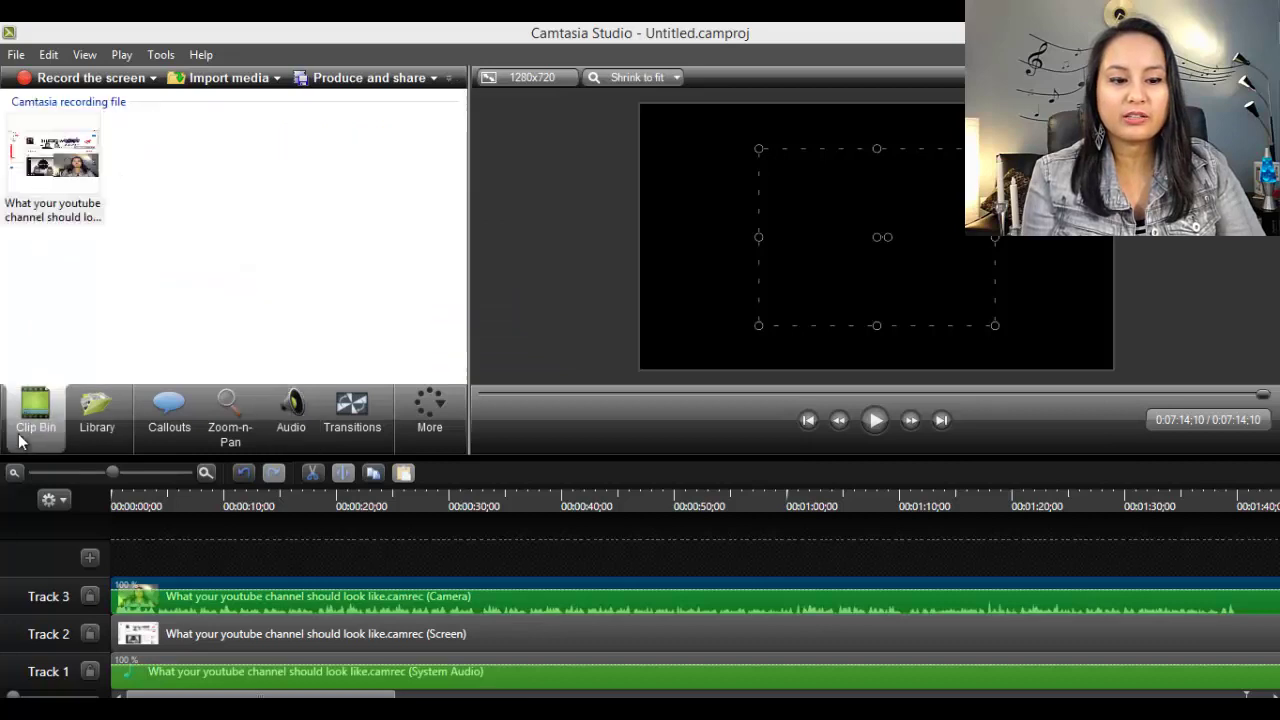
{"action": "mouse_move", "coordinate": [268, 593]}
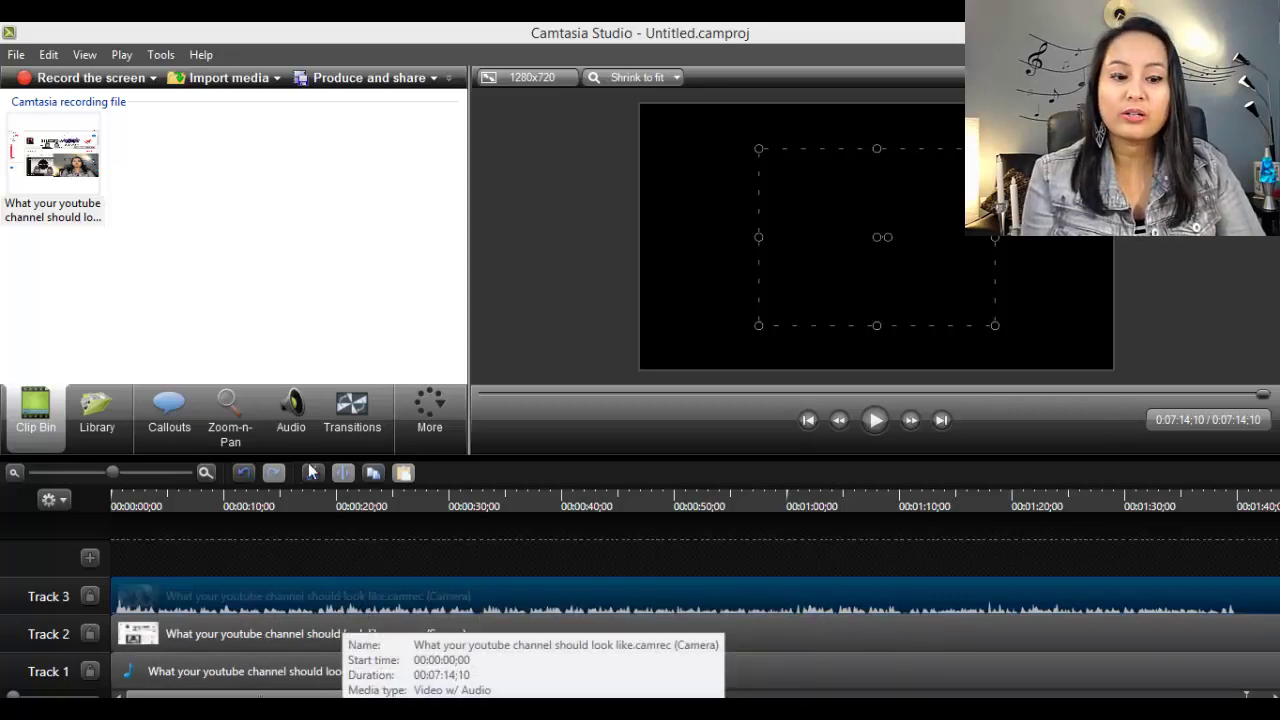
{"action": "left_click", "coordinate": [290, 413]}
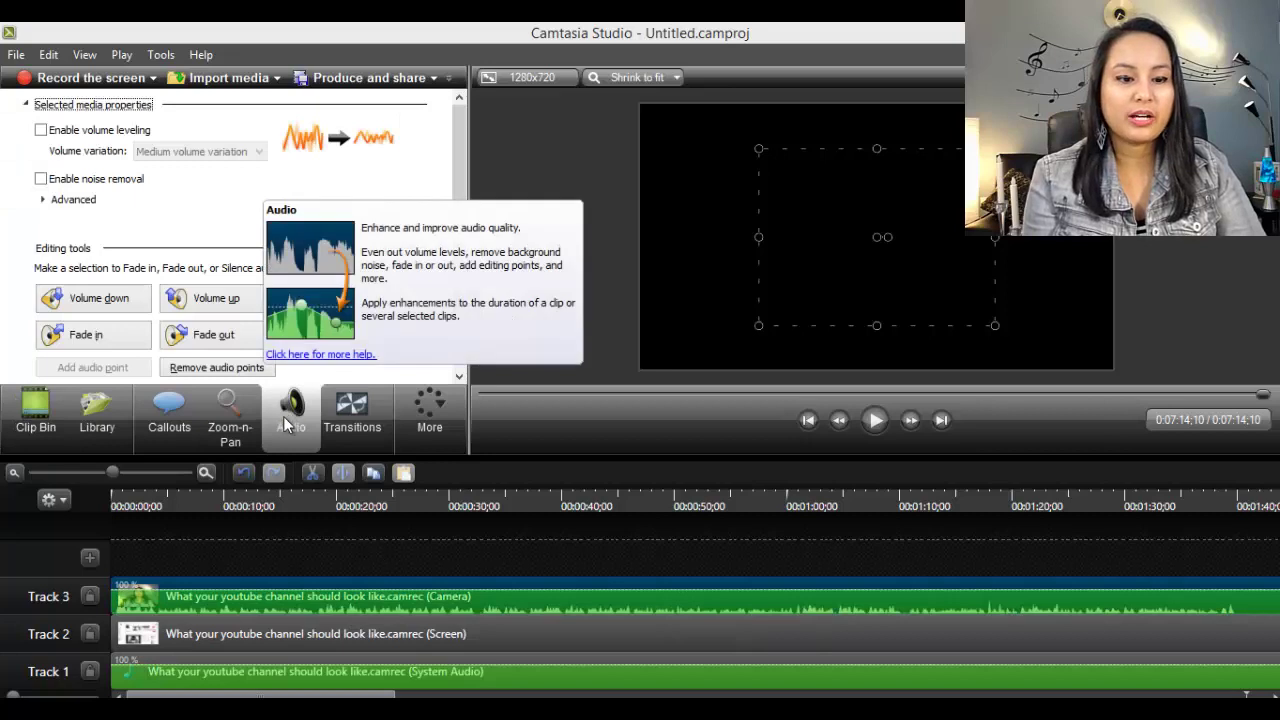
{"action": "left_click", "coordinate": [41, 180]}
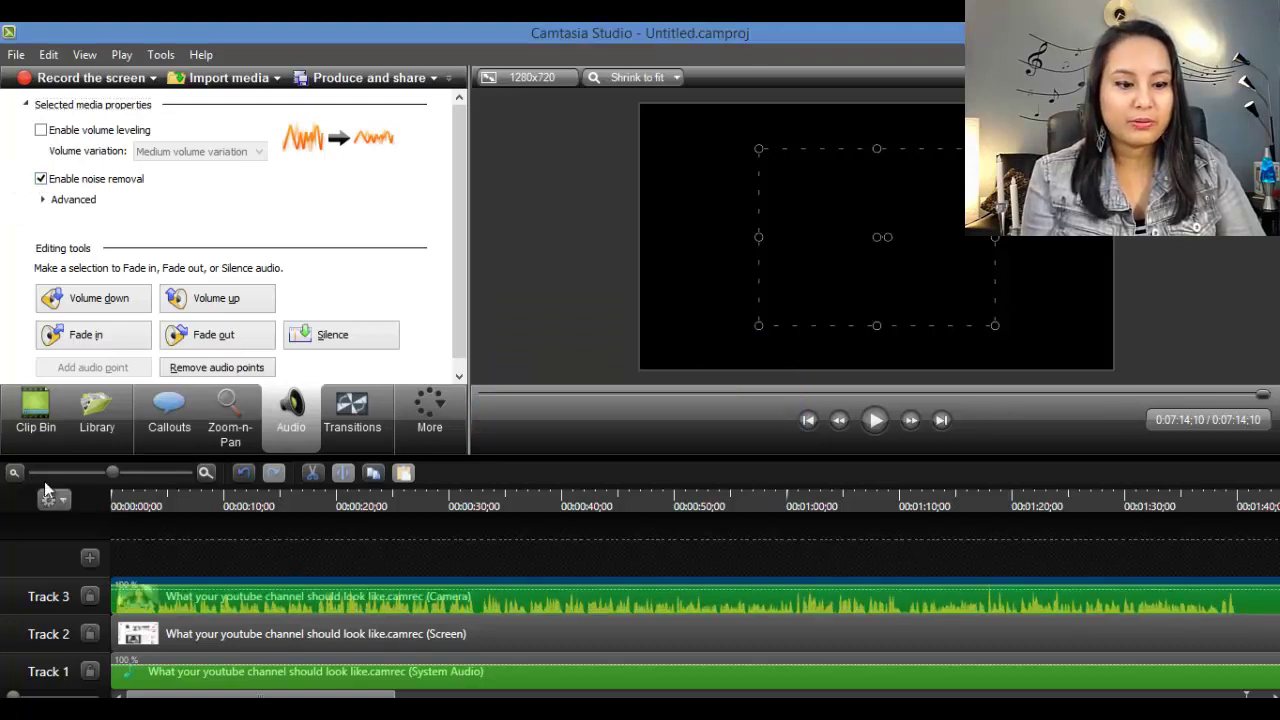
{"action": "left_click", "coordinate": [44, 422]}
Step: Play the opening of the recording to find where the camera picture should shrink, and stop the playhead at 0:00:09;21
{"action": "left_click", "coordinate": [131, 505]}
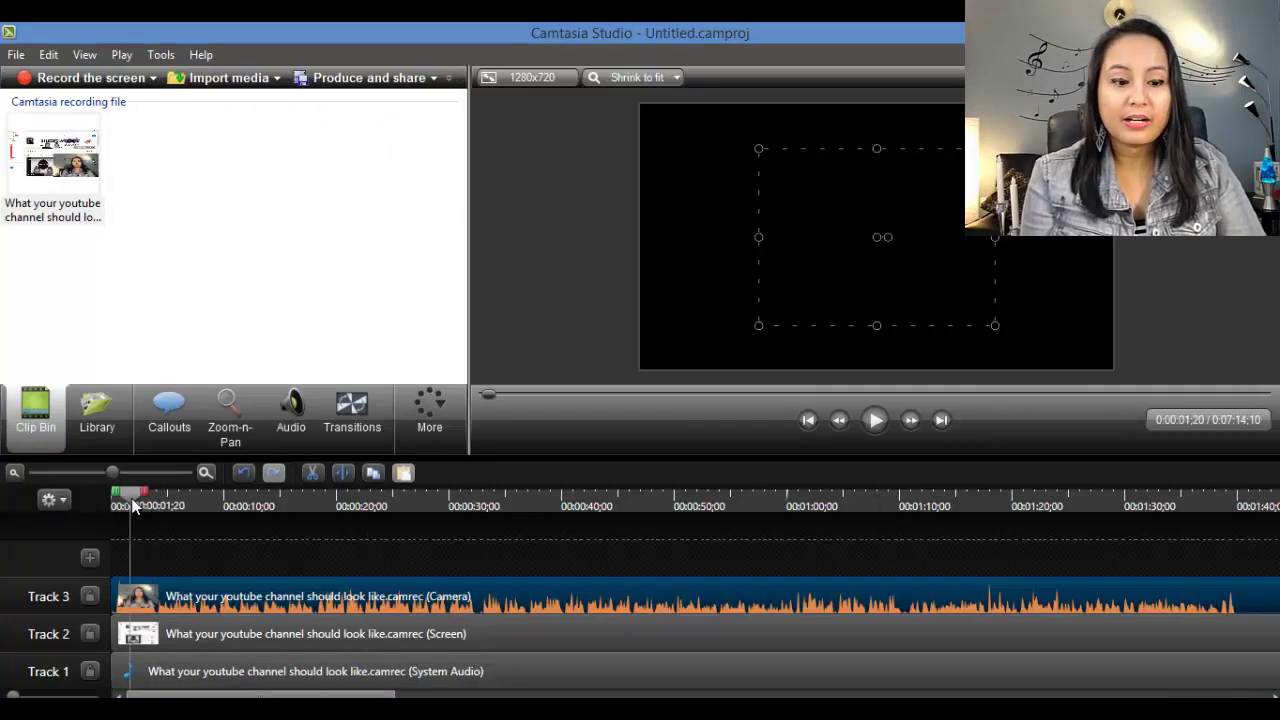
{"action": "left_click", "coordinate": [111, 496]}
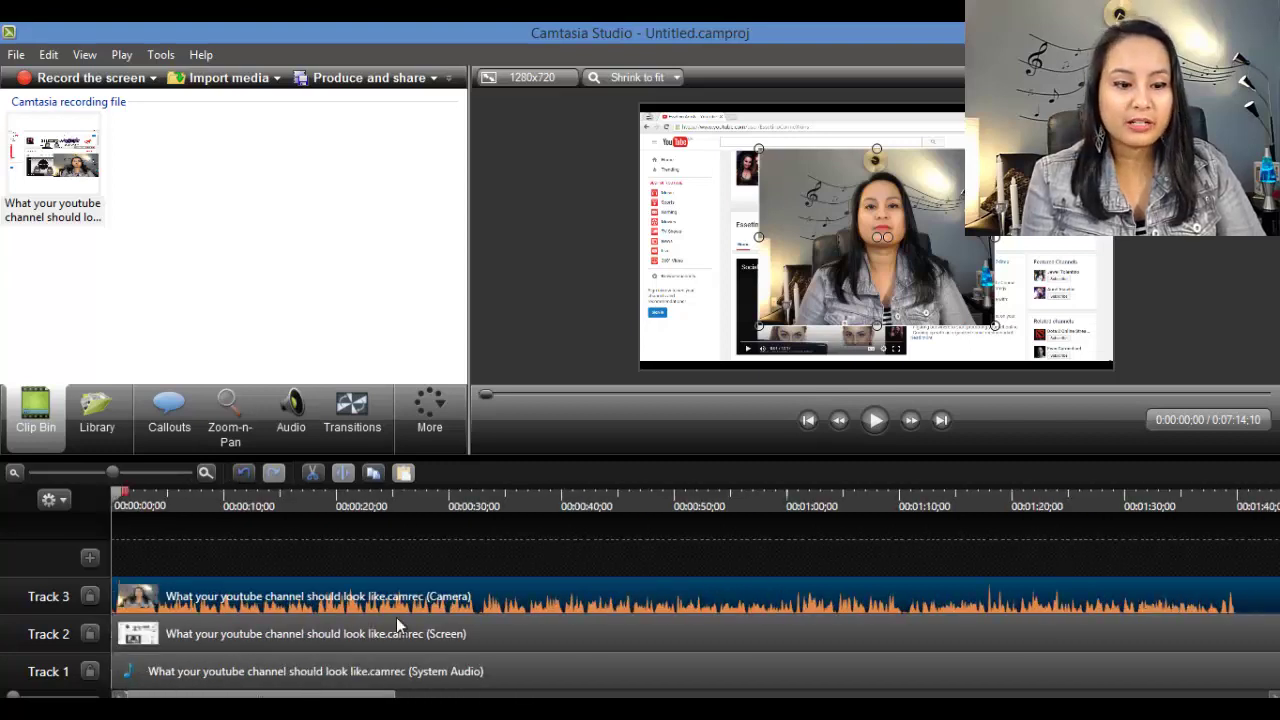
{"action": "left_click", "coordinate": [876, 422]}
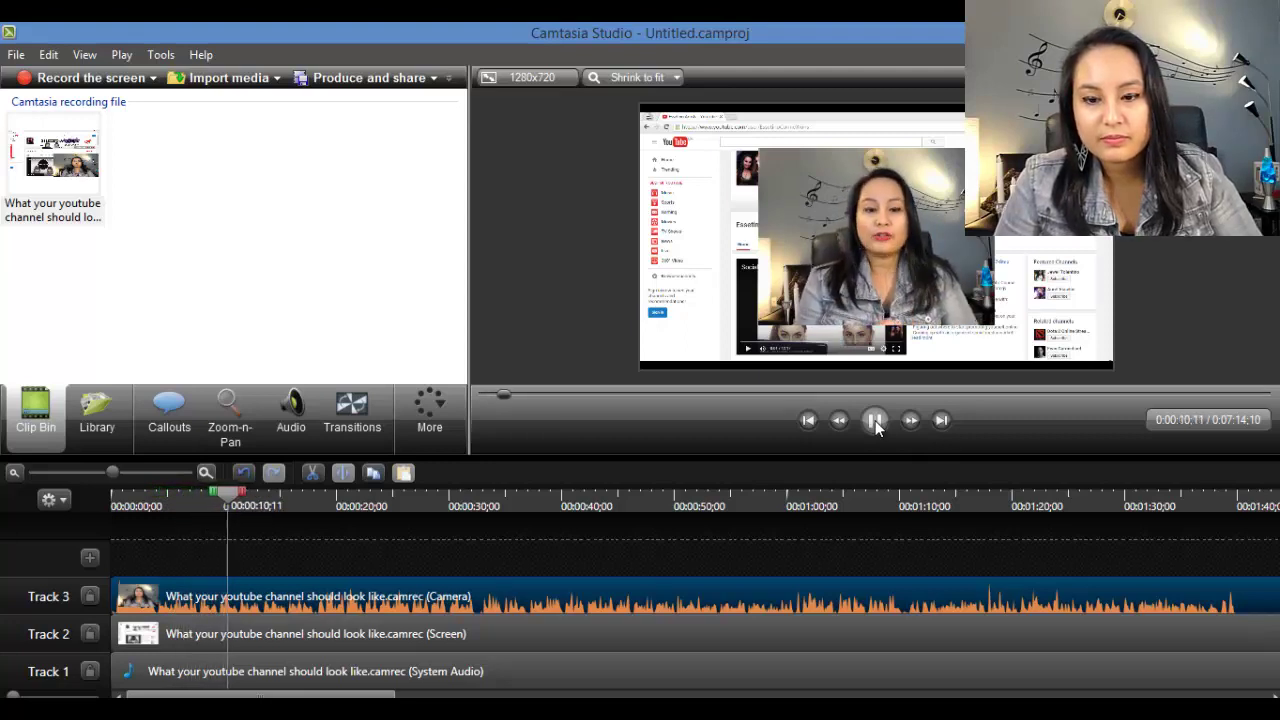
{"action": "left_click", "coordinate": [876, 421]}
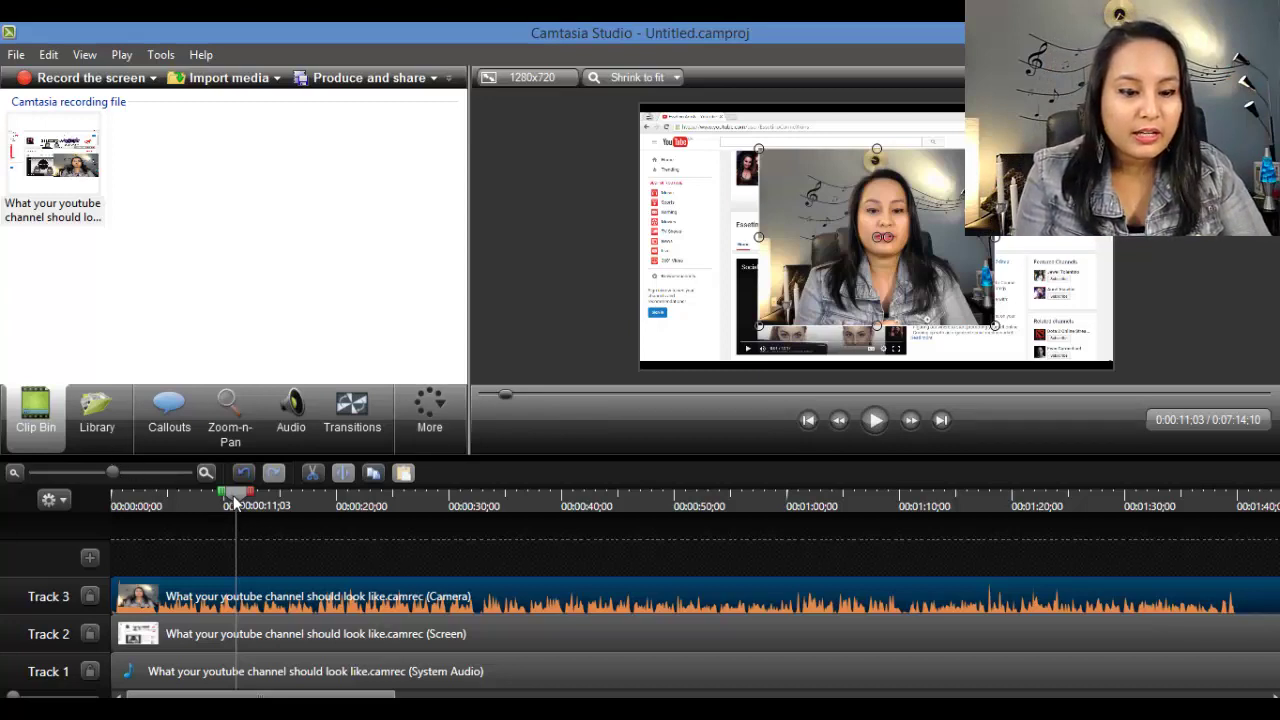
{"action": "left_click", "coordinate": [193, 500]}
{"action": "left_click_drag", "start_coordinate": [193, 500], "coordinate": [201, 500]}
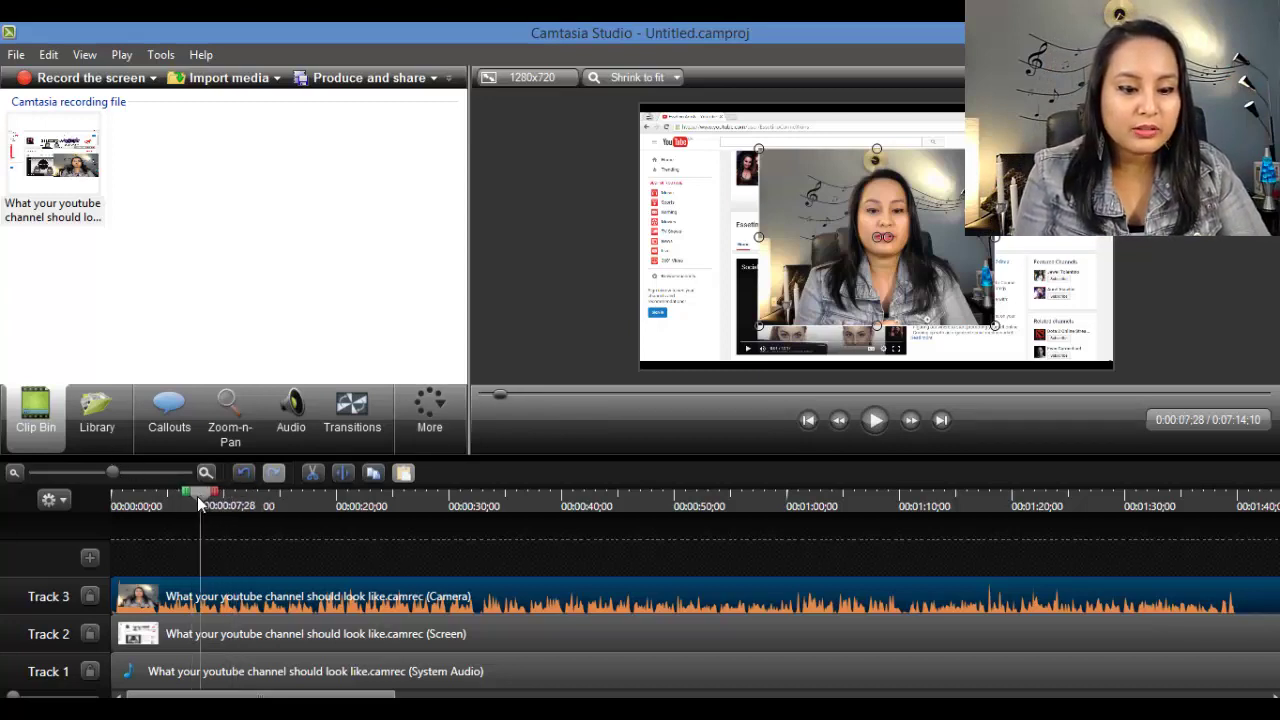
{"action": "left_click", "coordinate": [876, 422]}
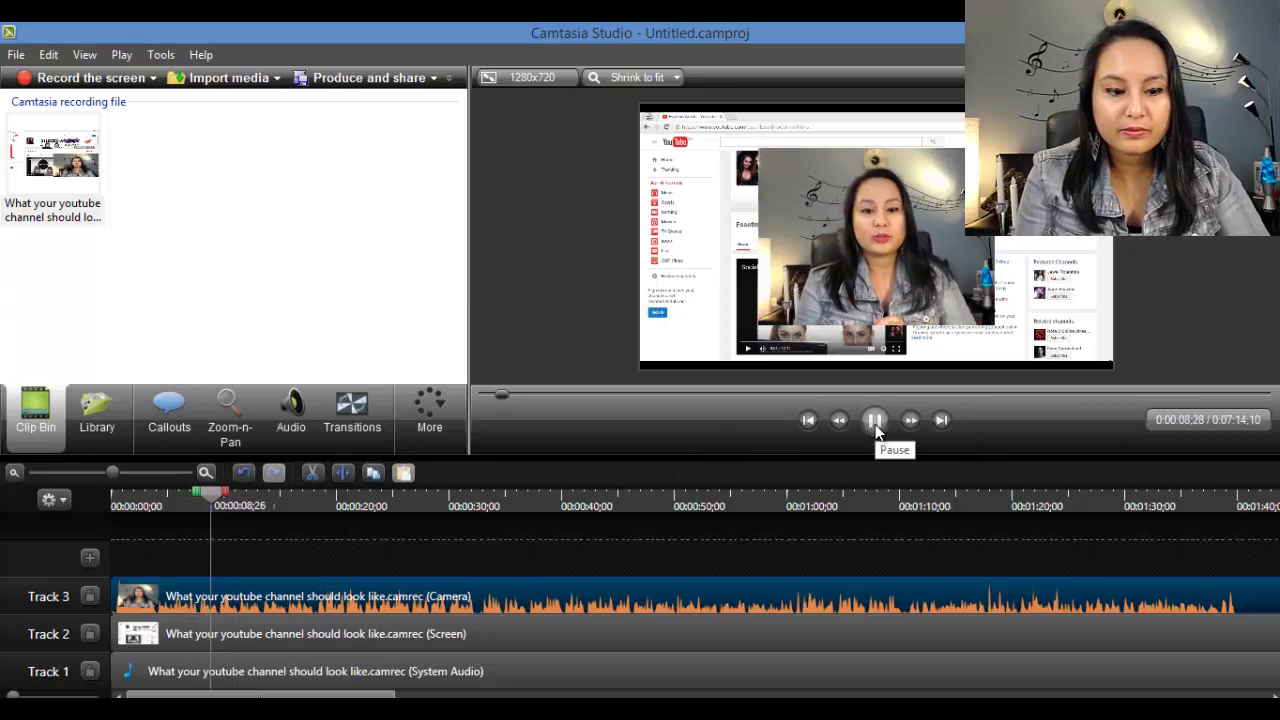
{"action": "left_click", "coordinate": [875, 422]}
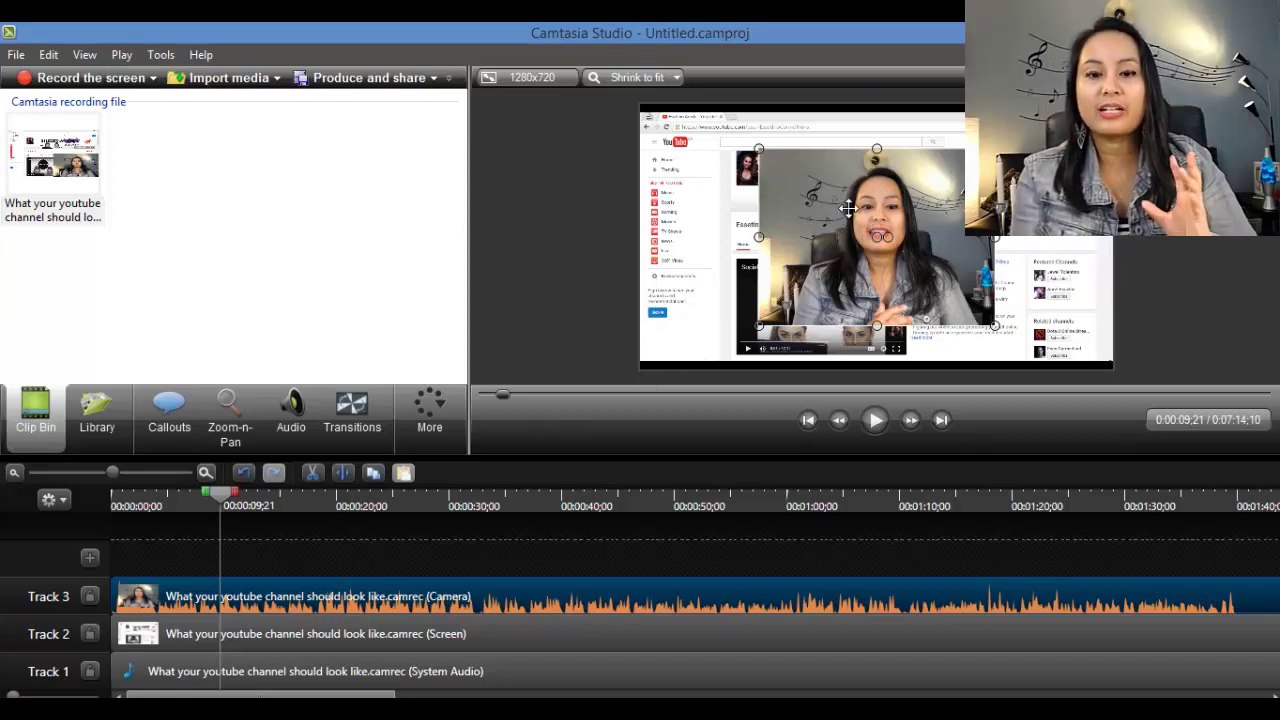
Step: Add a visual-properties animation to the Track 3 camera clip at 0:00:09;21
{"action": "left_click", "coordinate": [430, 428]}
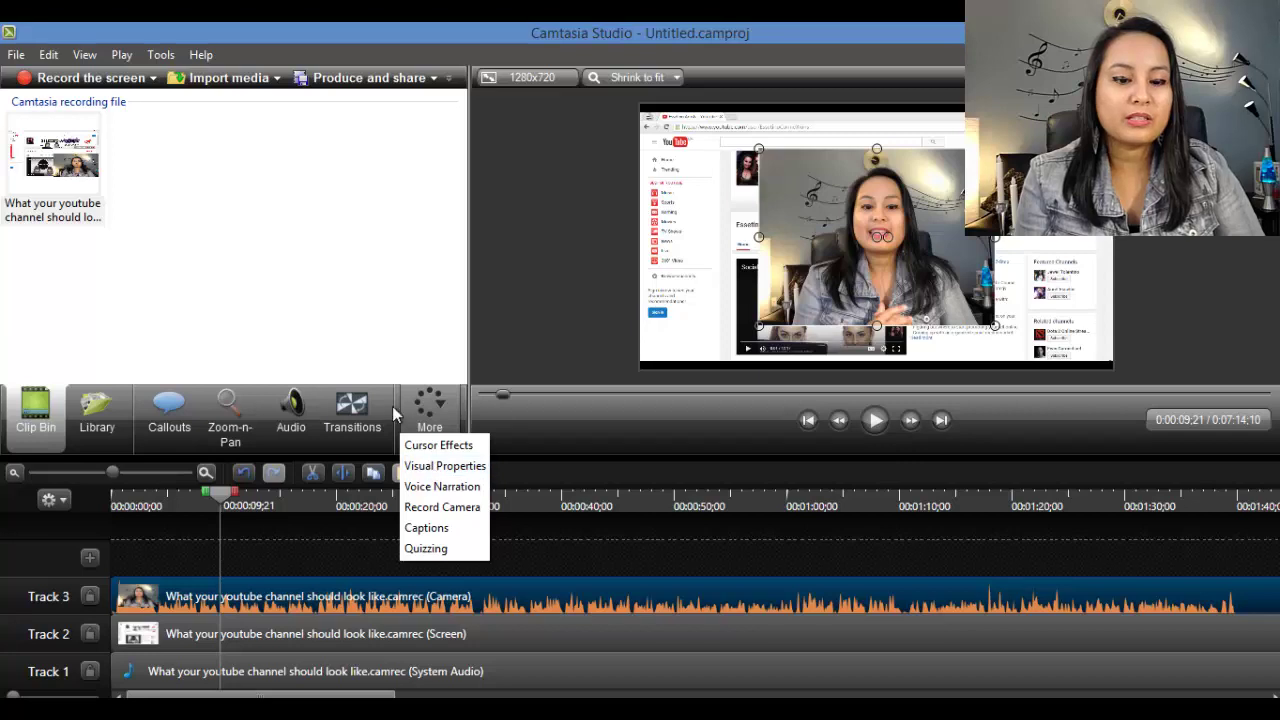
{"action": "left_click", "coordinate": [427, 470]}
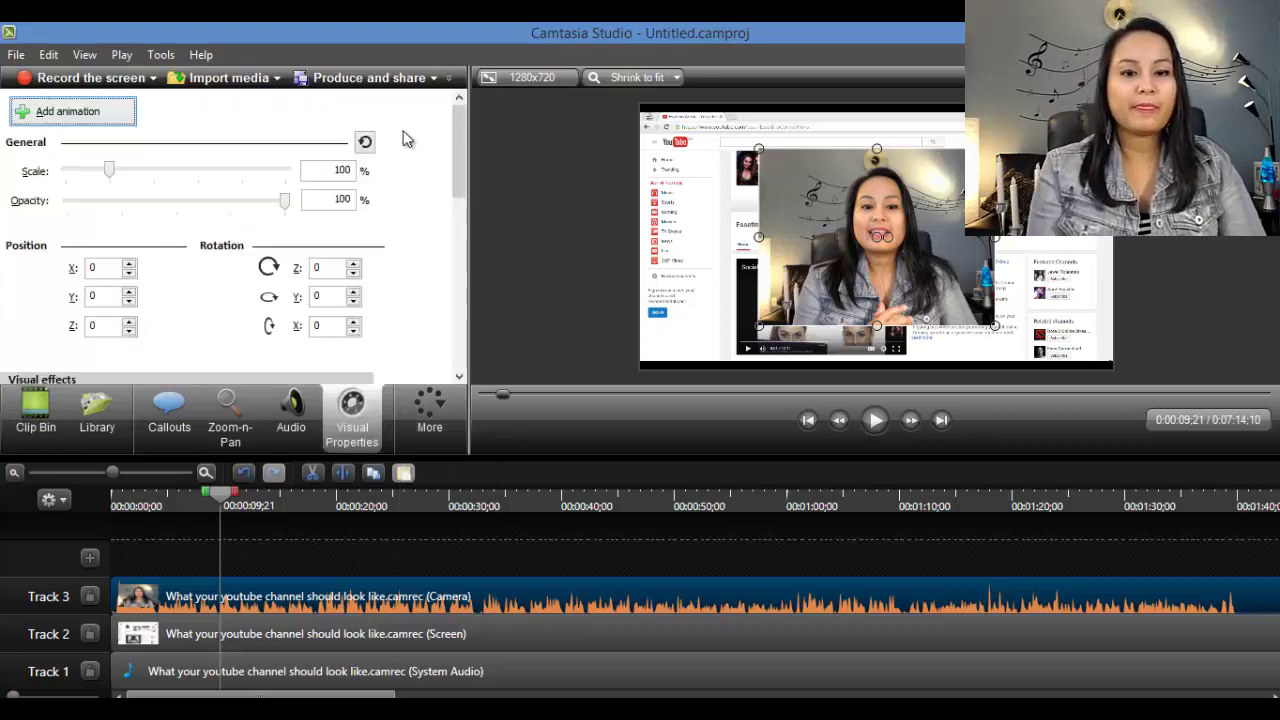
{"action": "scroll", "coordinate": [458, 162], "scroll_direction": "down", "scroll_amount": 3}
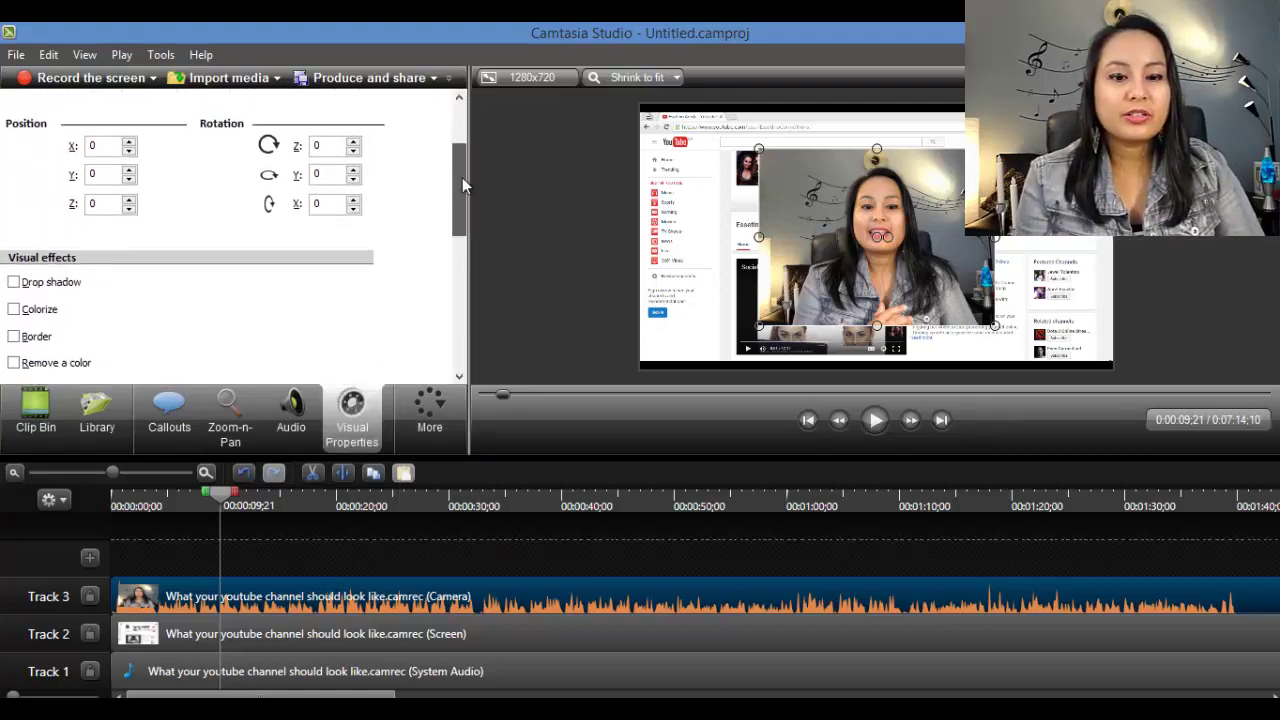
{"action": "scroll", "coordinate": [458, 165], "scroll_direction": "up", "scroll_amount": 3}
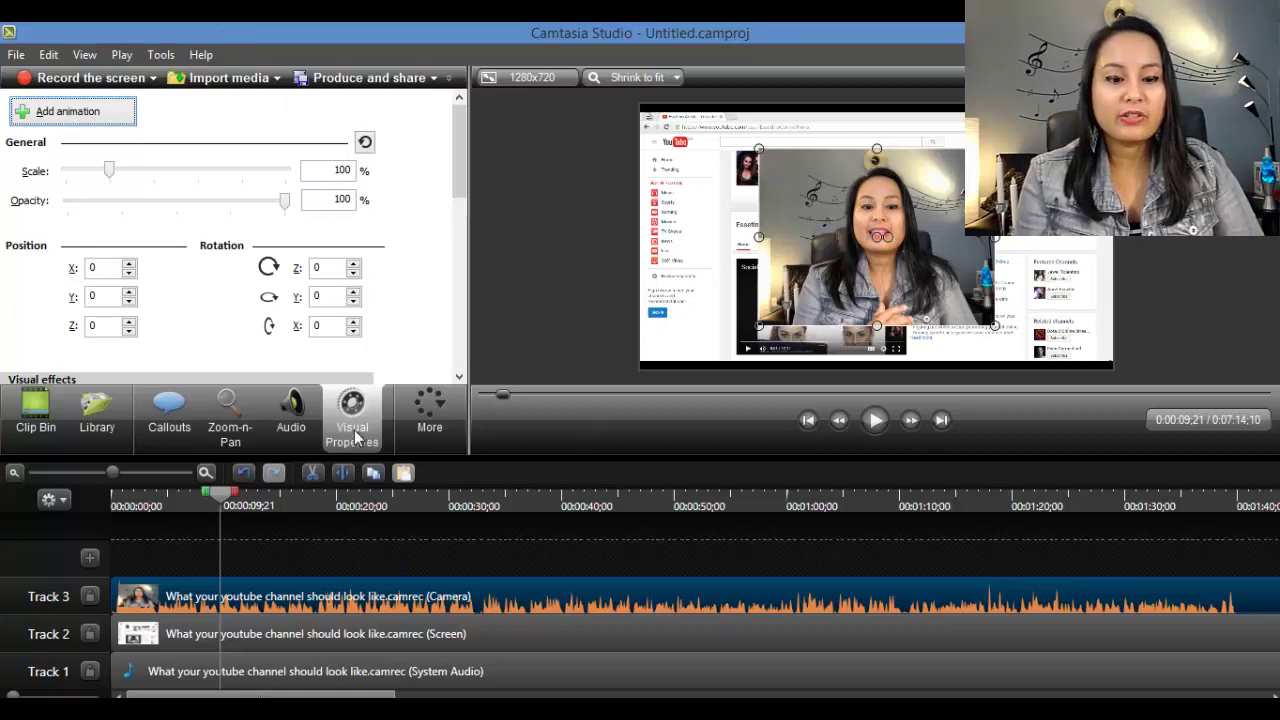
{"action": "left_click", "coordinate": [88, 121]}
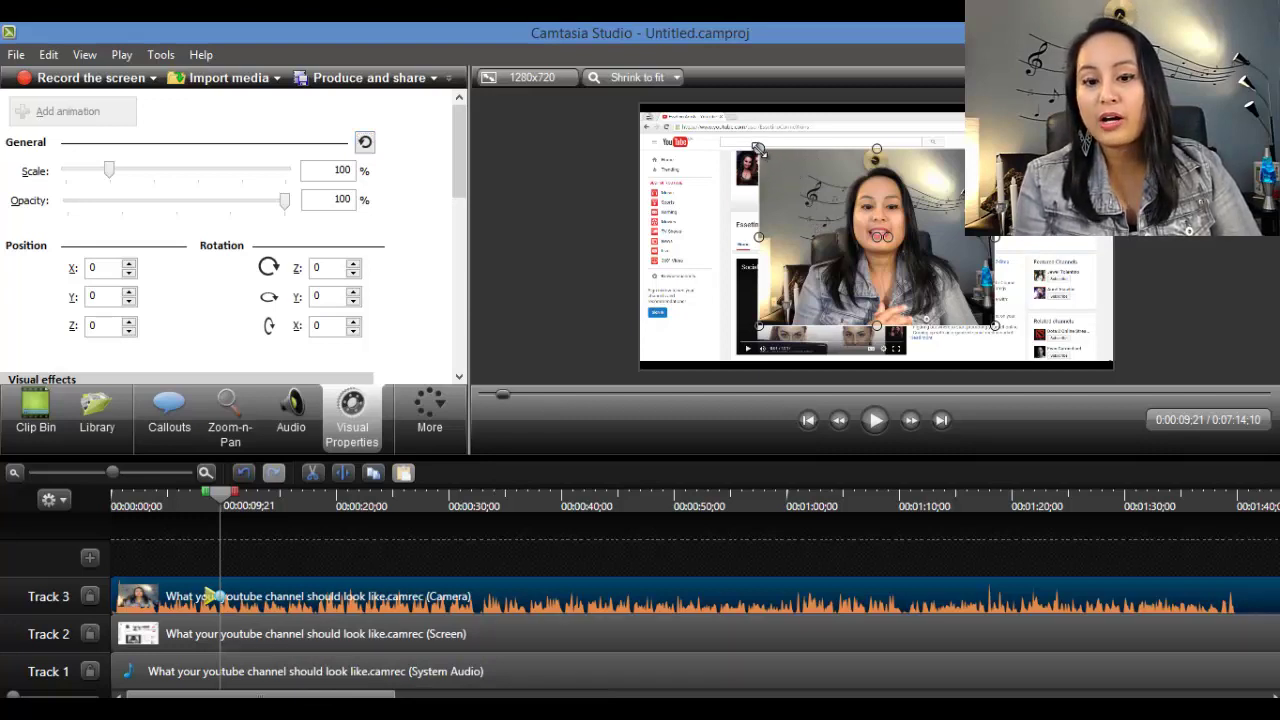
Step: Scale the camera picture to 62% and place it in the canvas's lower-right corner at X 441, Y -211
{"action": "left_click_drag", "start_coordinate": [758, 148], "coordinate": [846, 220]}
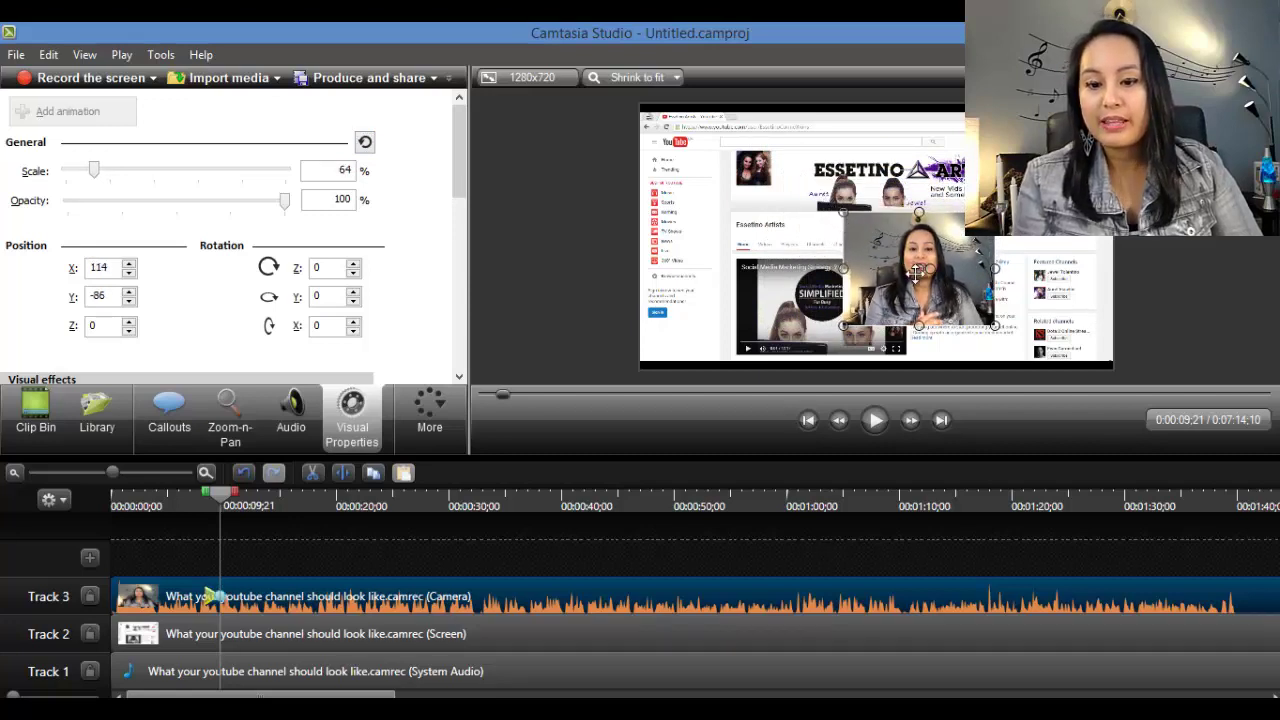
{"action": "left_click_drag", "start_coordinate": [916, 262], "coordinate": [1031, 305]}
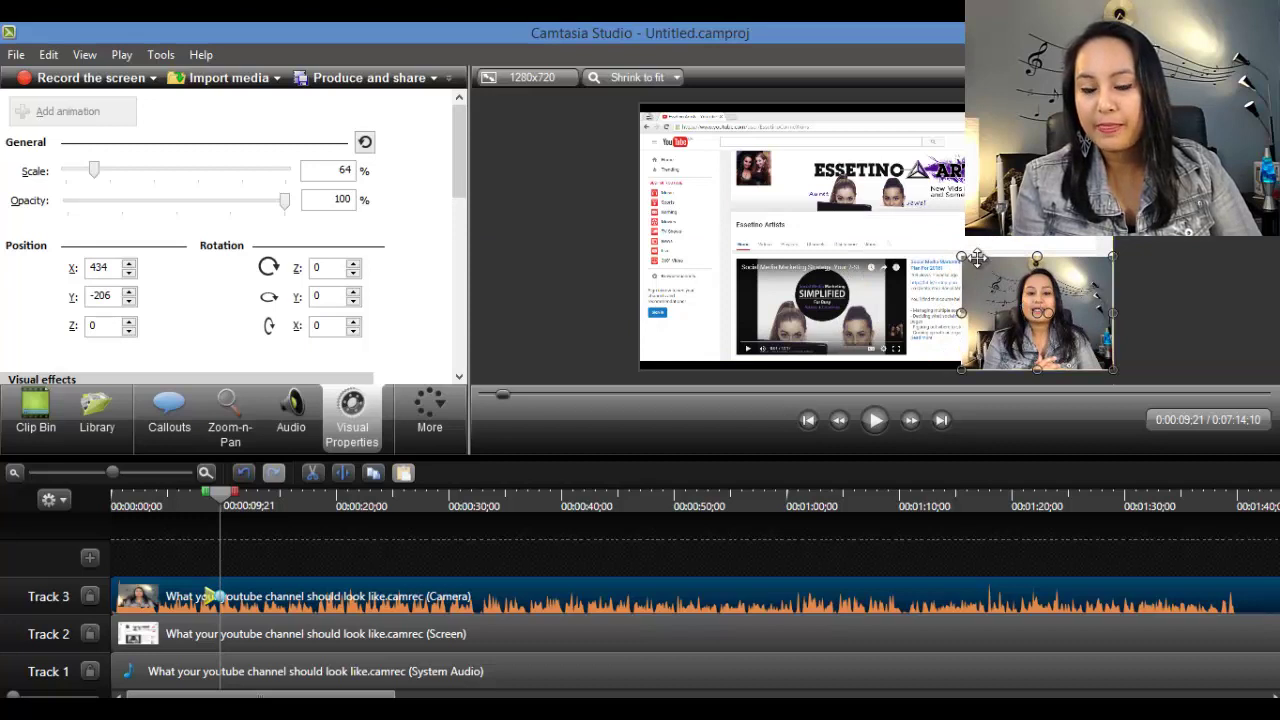
{"action": "left_click_drag", "start_coordinate": [961, 257], "coordinate": [967, 261]}
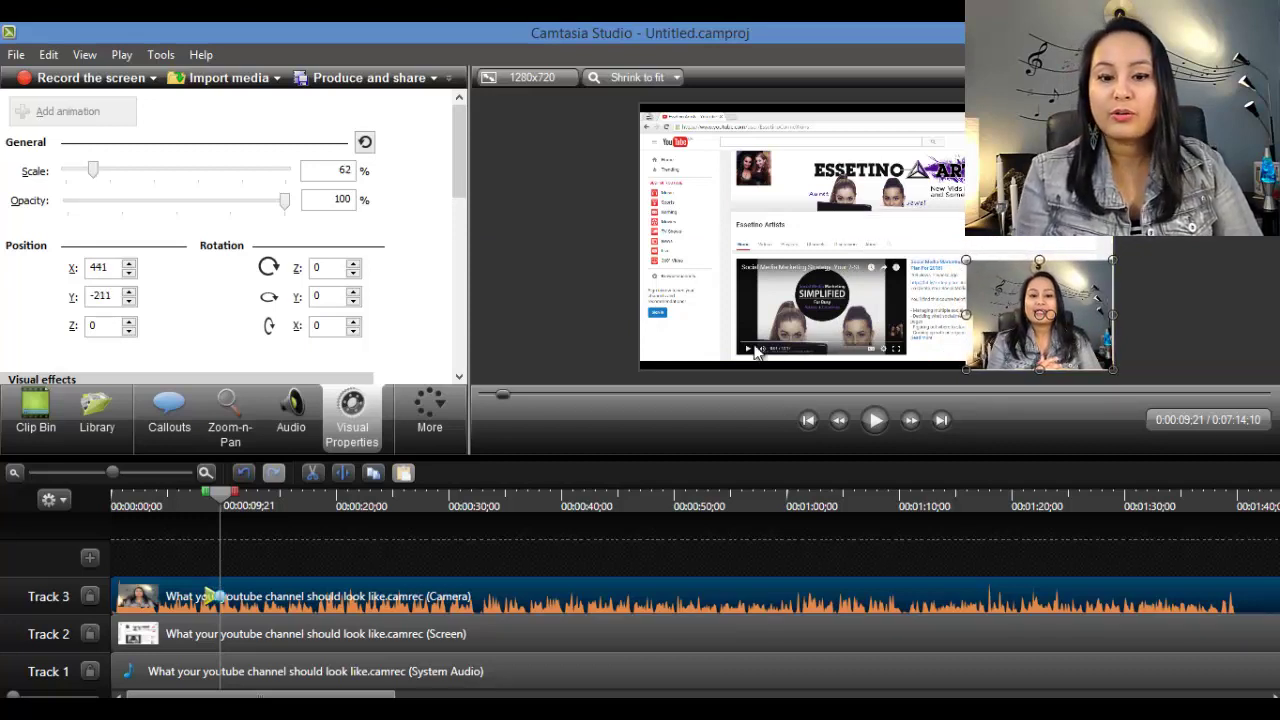
{"action": "left_click", "coordinate": [553, 278]}
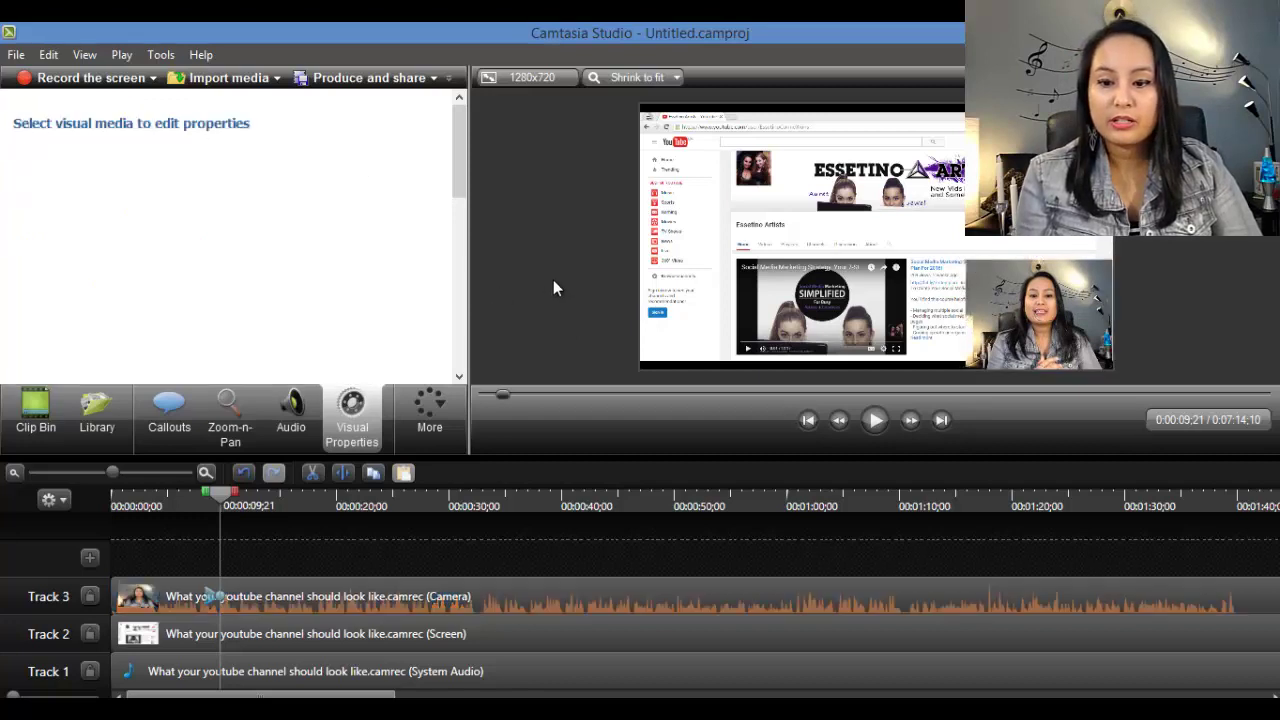
Step: Play the timeline from 0:00:06;22 through the camera animation to check the shrink and move
{"action": "left_click", "coordinate": [187, 500]}
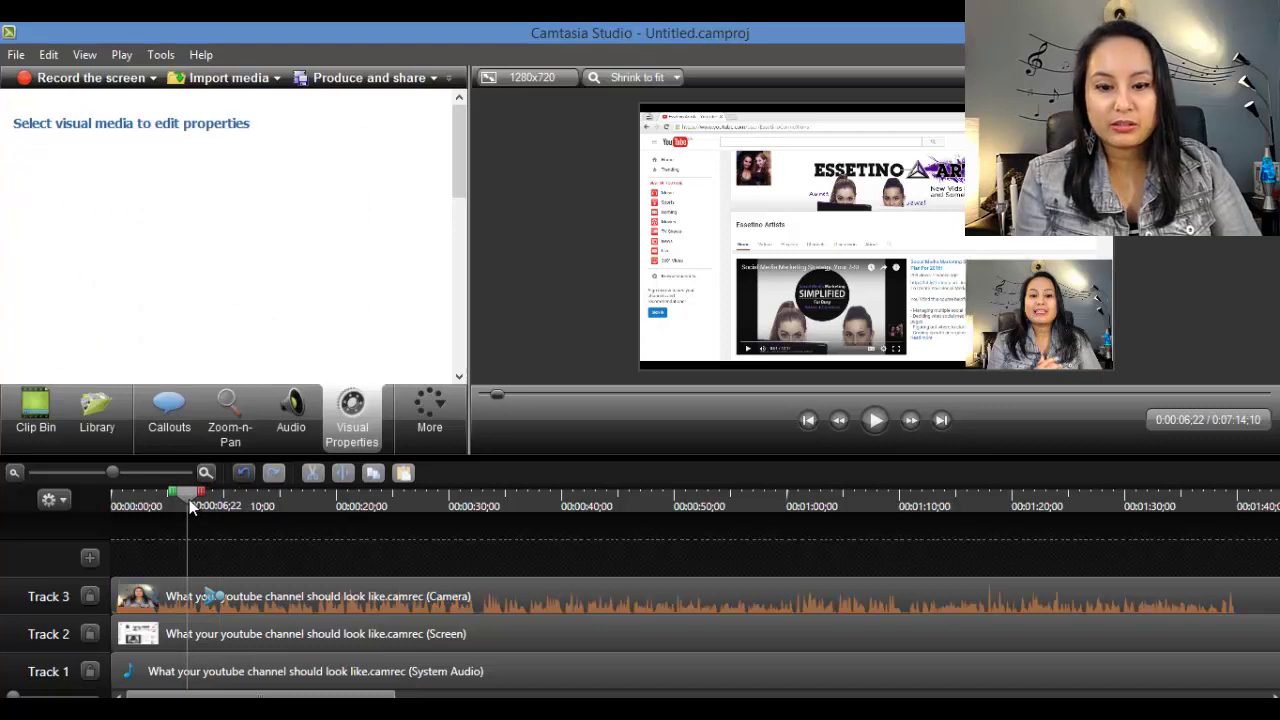
{"action": "left_click", "coordinate": [874, 421]}
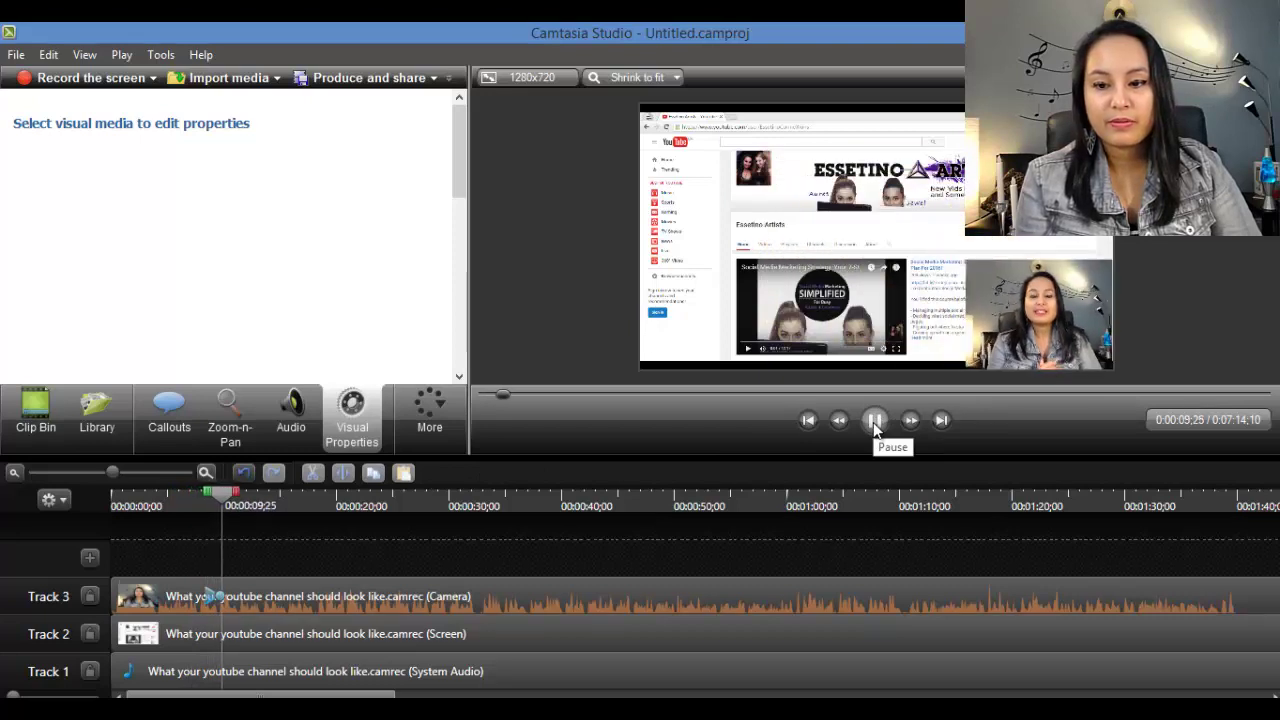
{"action": "left_click", "coordinate": [873, 422]}
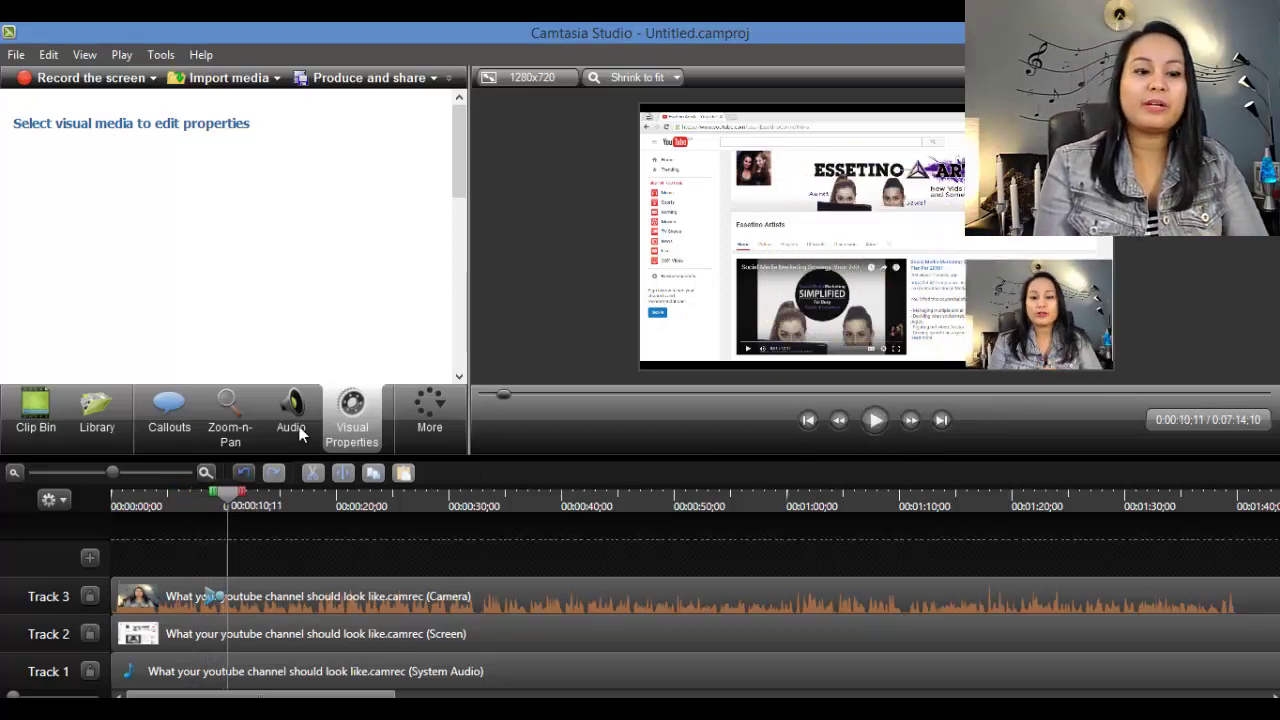
{"action": "left_click", "coordinate": [41, 414]}
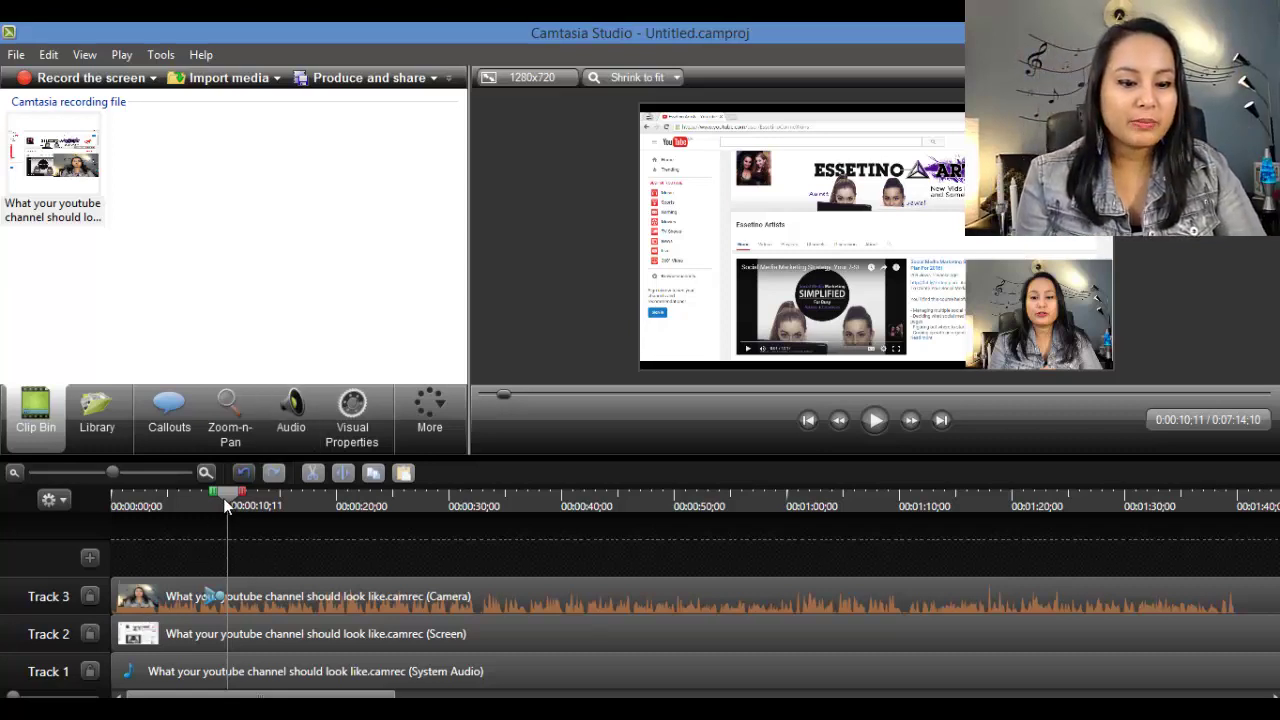
Step: Replay the camera transition and place the playhead at 0:00:08;29, partway through the camera's move
{"action": "left_click_drag", "start_coordinate": [217, 499], "coordinate": [193, 506]}
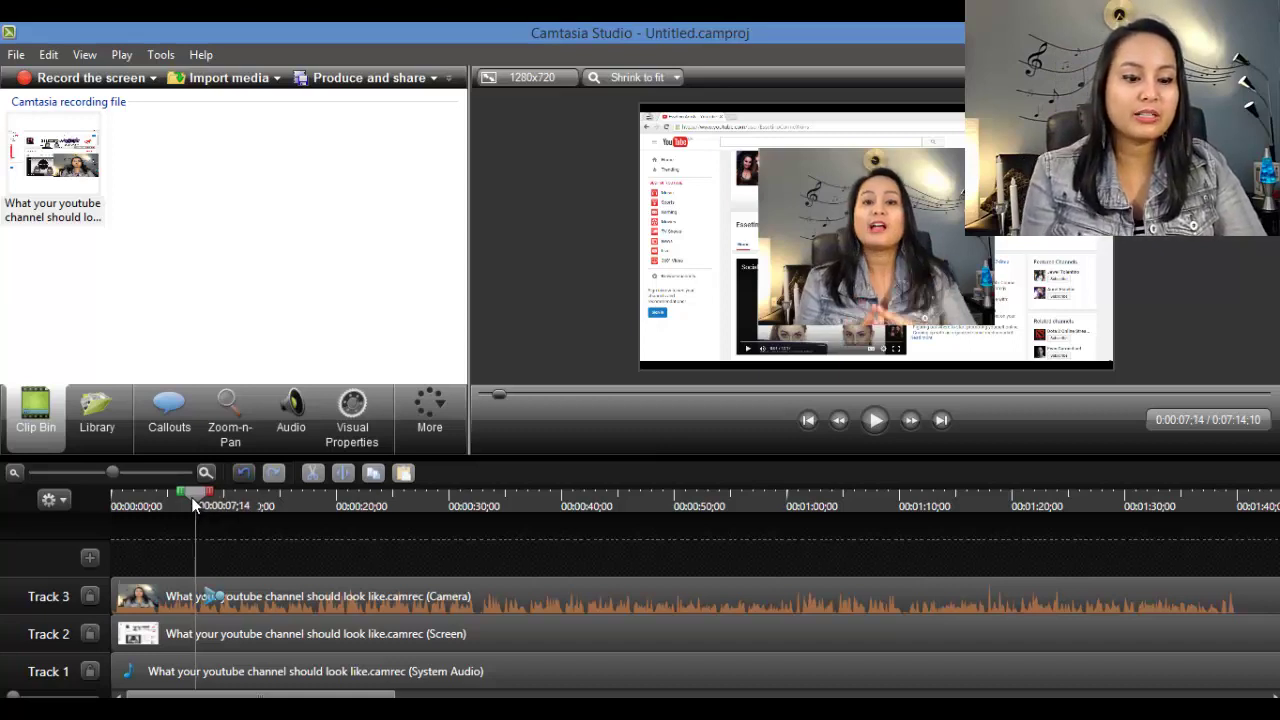
{"action": "left_click", "coordinate": [189, 497]}
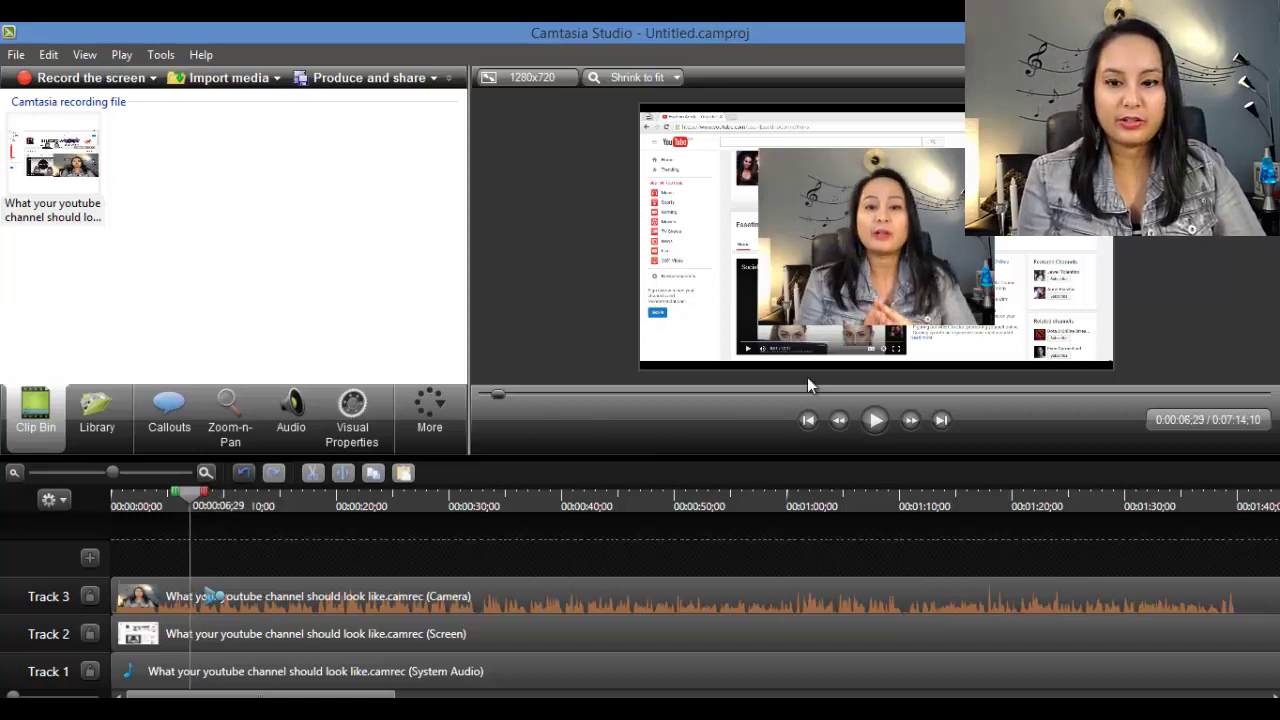
{"action": "left_click", "coordinate": [873, 420]}
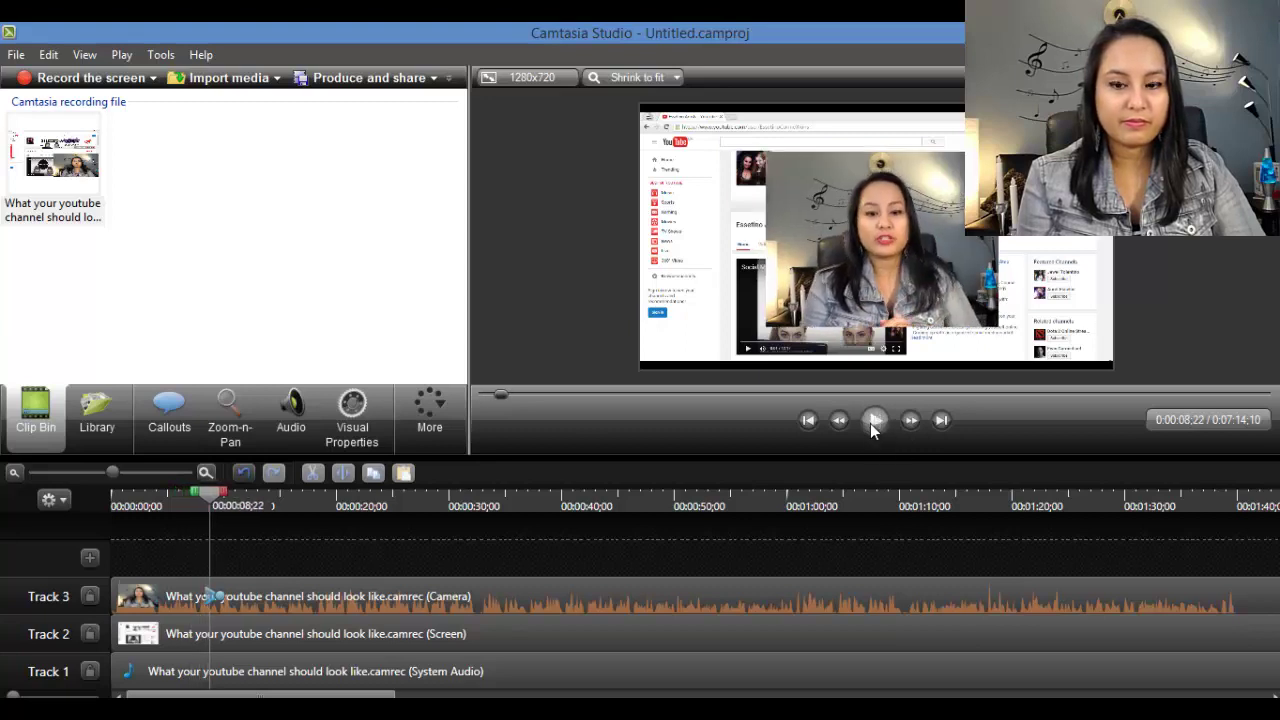
{"action": "left_click", "coordinate": [211, 504]}
{"action": "left_click", "coordinate": [210, 504]}
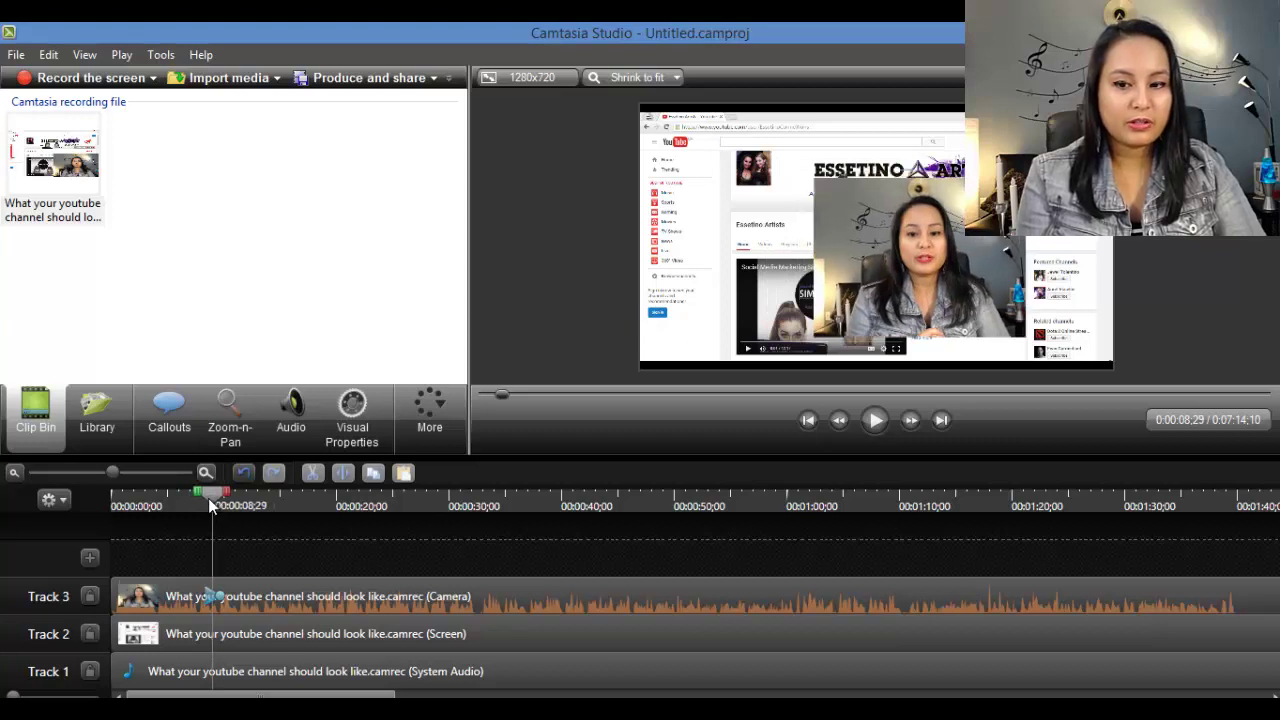
Step: Split the Screen clip on Track 2 at 0:00:08;29, delete the piece before it, and check the frame at 0:00:06;05
{"action": "left_click", "coordinate": [160, 641]}
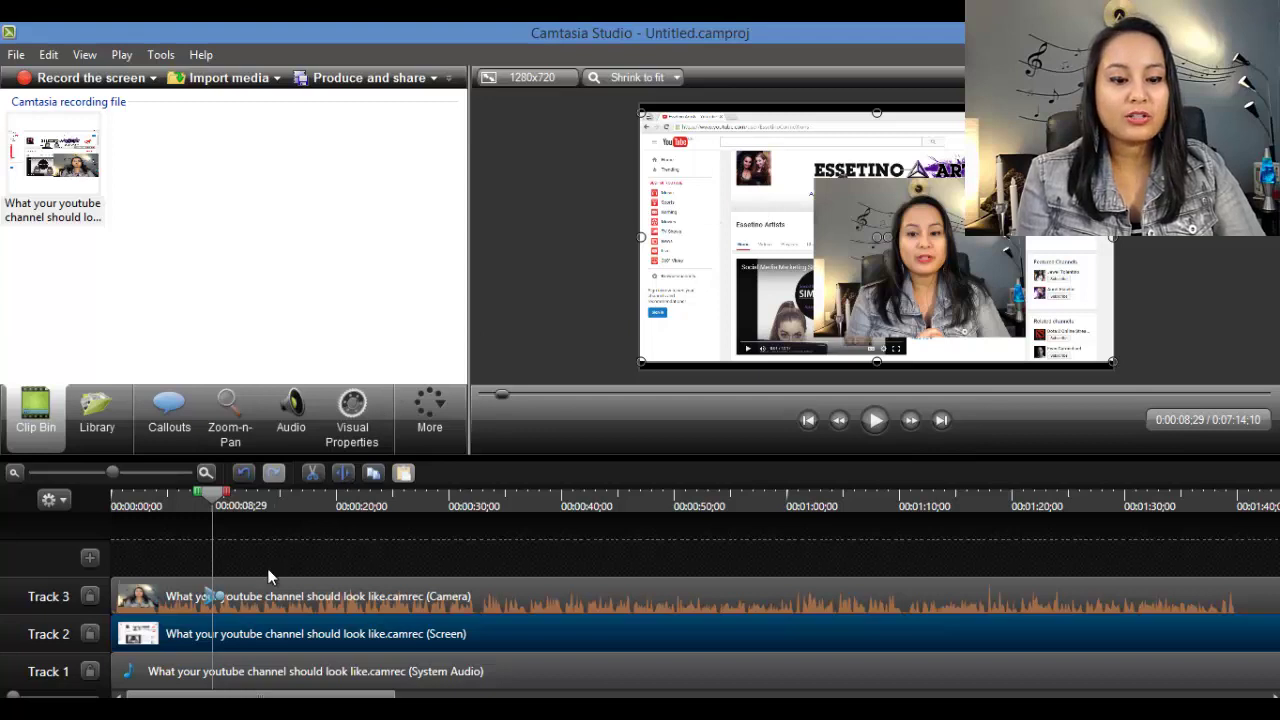
{"action": "left_click", "coordinate": [345, 478]}
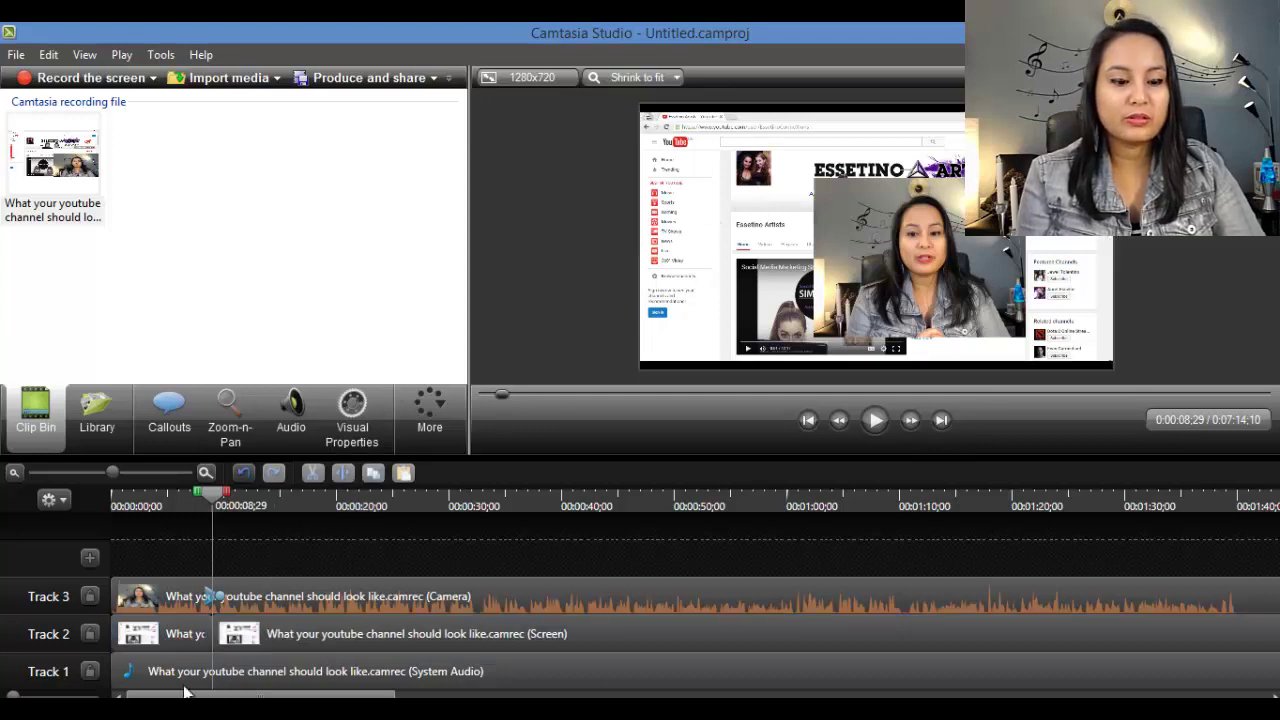
{"action": "left_click", "coordinate": [162, 634]}
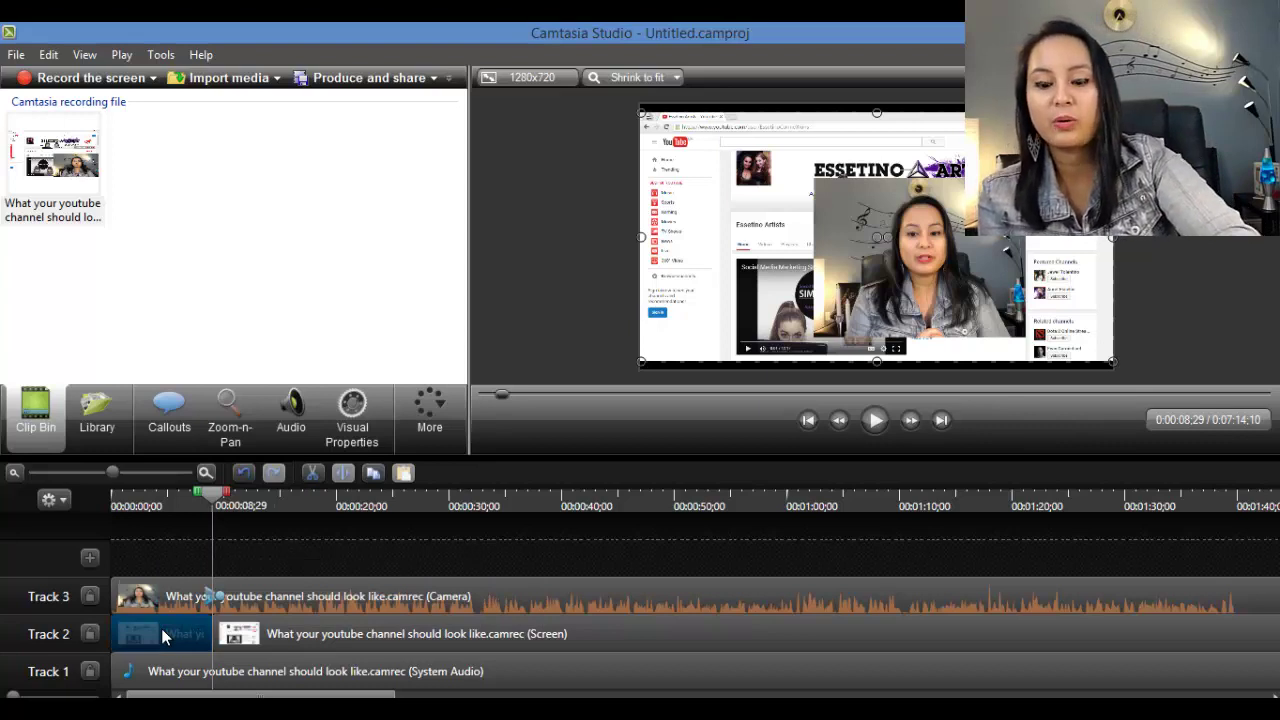
{"action": "key", "text": "Delete"}
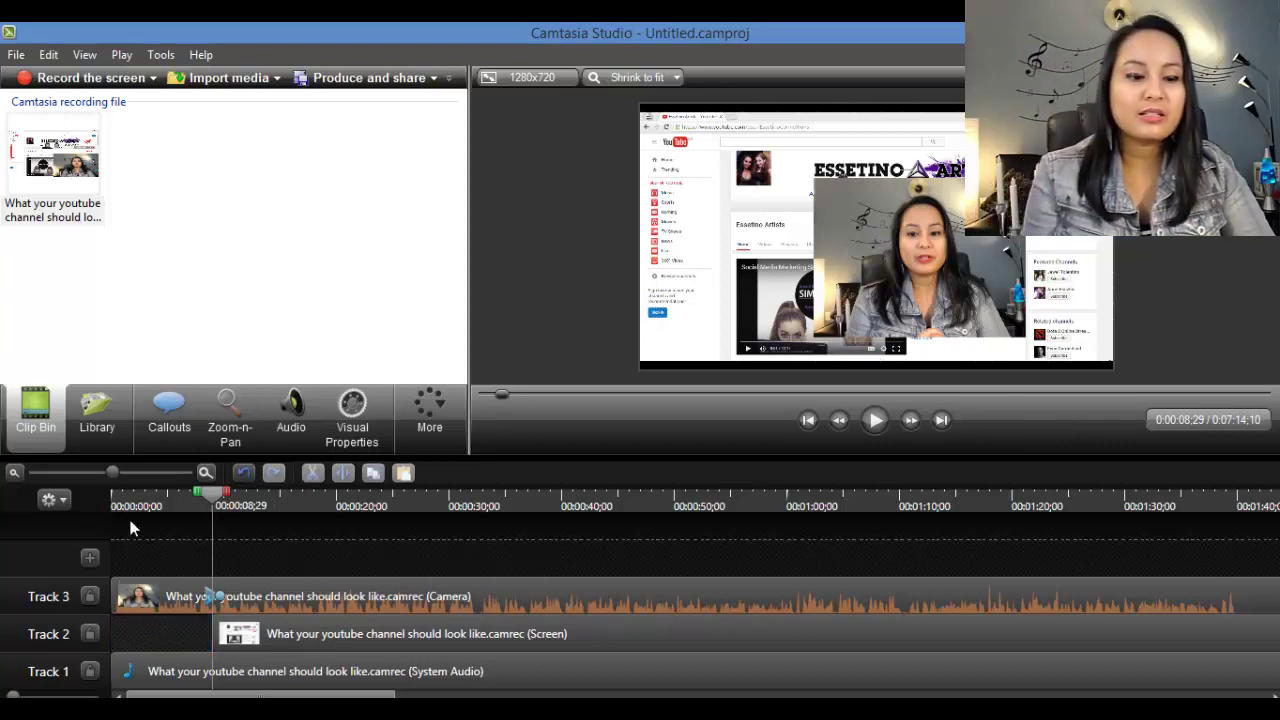
{"action": "left_click", "coordinate": [180, 503]}
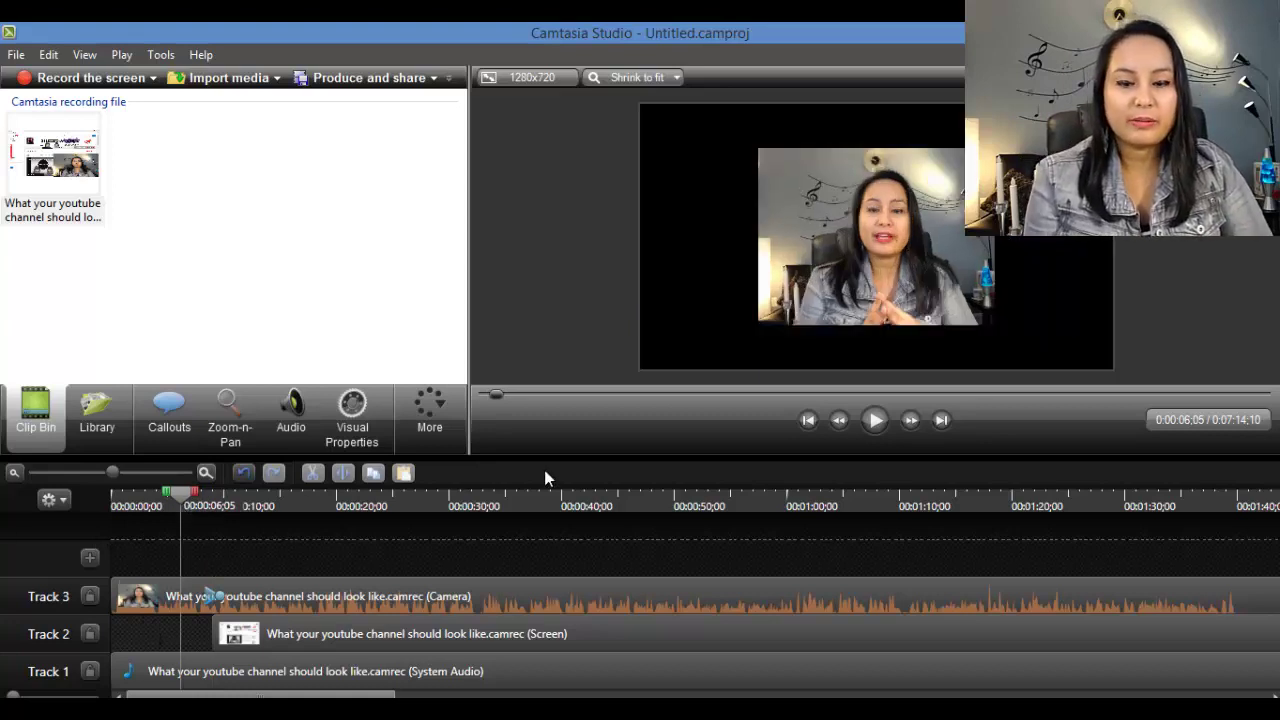
Step: Play the opening from 0:00:06;05 through the camera transition to check it, and return the playhead to 0:00:07;02
{"action": "left_click", "coordinate": [875, 424]}
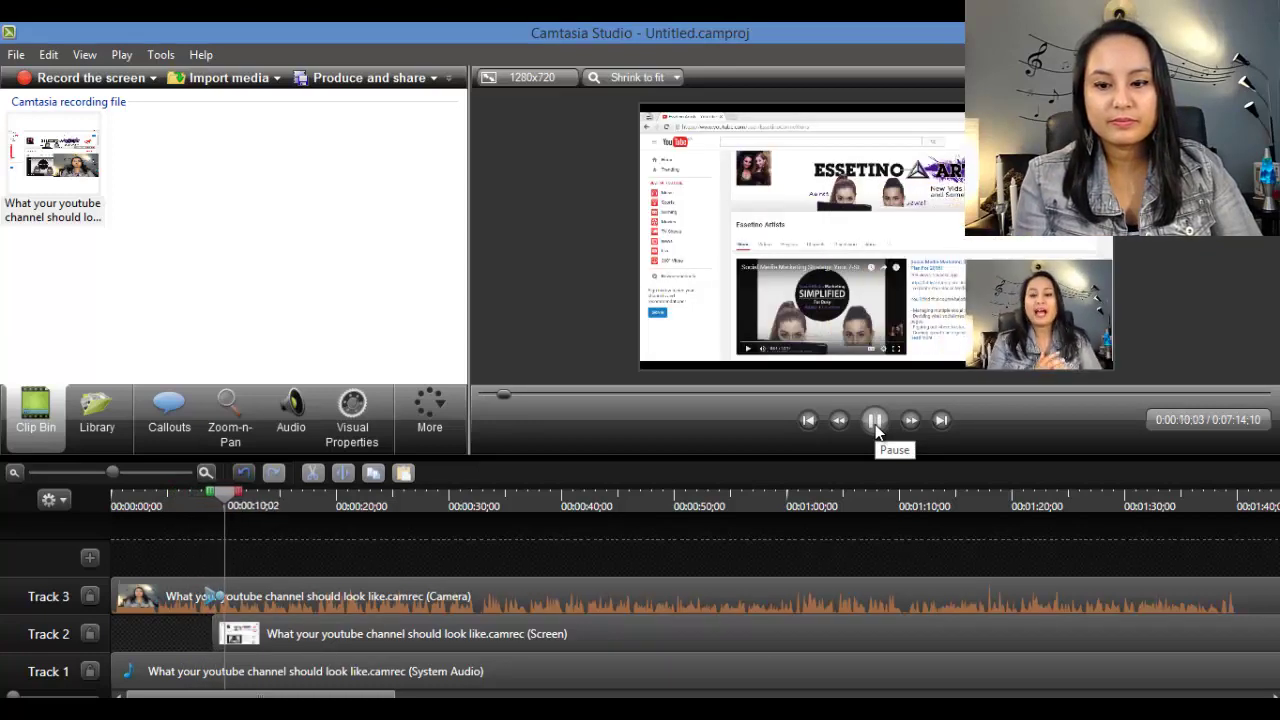
{"action": "left_click", "coordinate": [875, 421]}
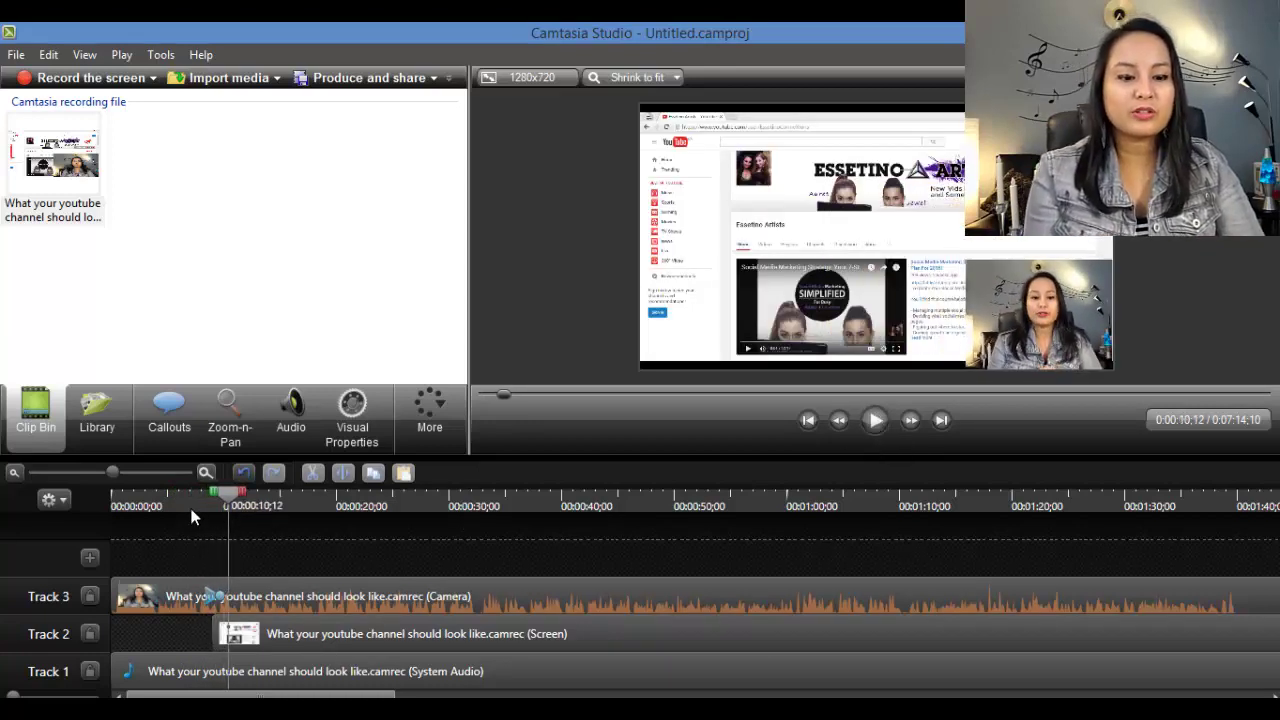
{"action": "left_click_drag", "start_coordinate": [226, 496], "coordinate": [188, 507]}
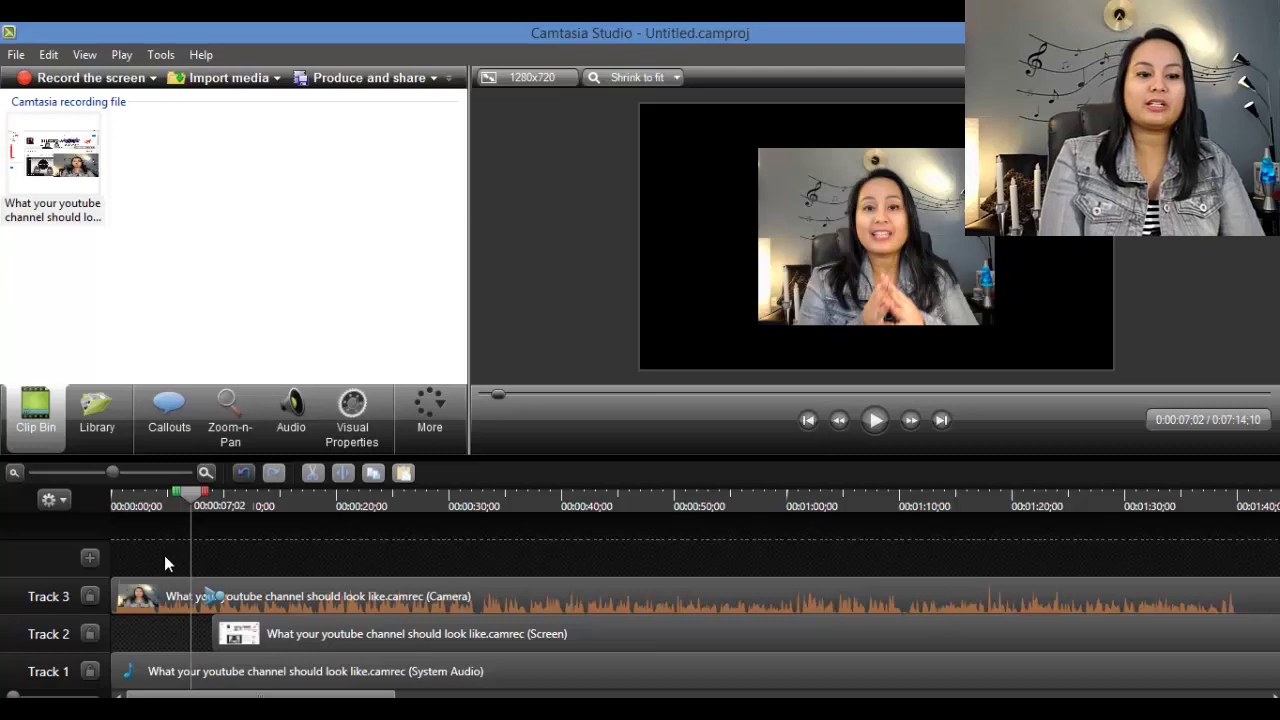
Step: Add a red Sketch Motion rectangle callout and move it to the start of the timeline on Track 4
{"action": "left_click", "coordinate": [161, 415]}
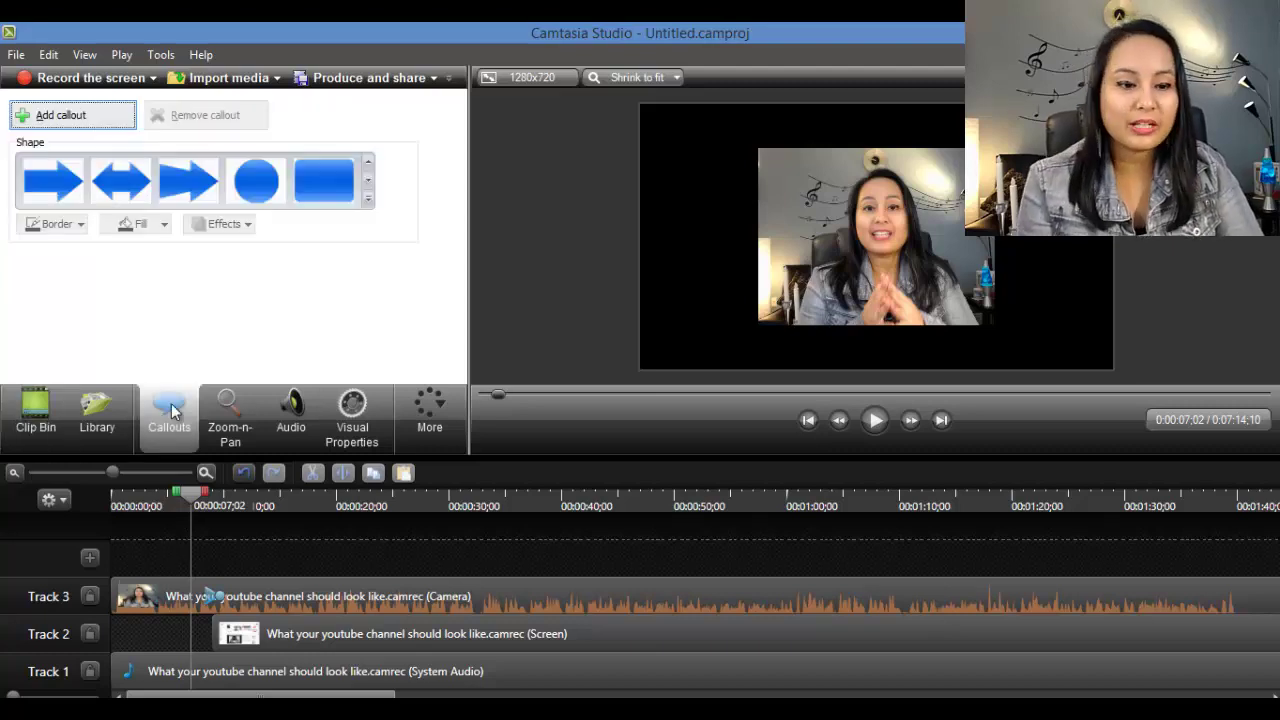
{"action": "left_click", "coordinate": [370, 192]}
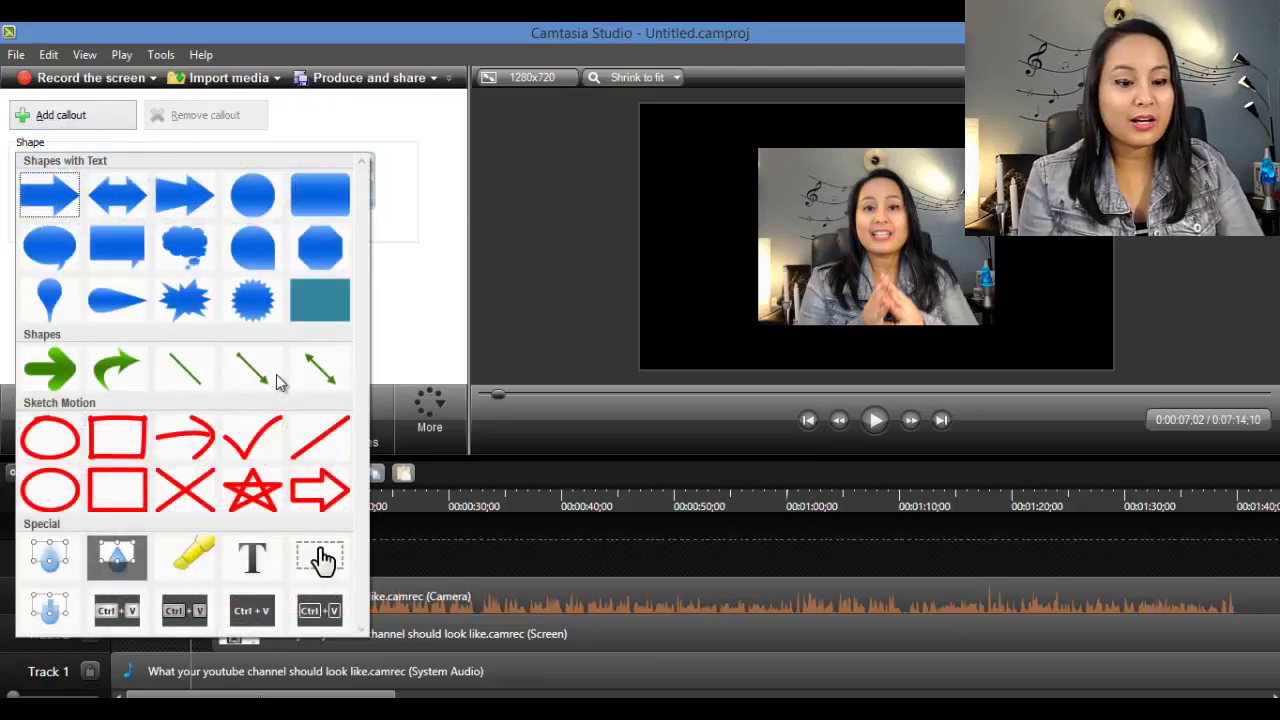
{"action": "left_click", "coordinate": [118, 490]}
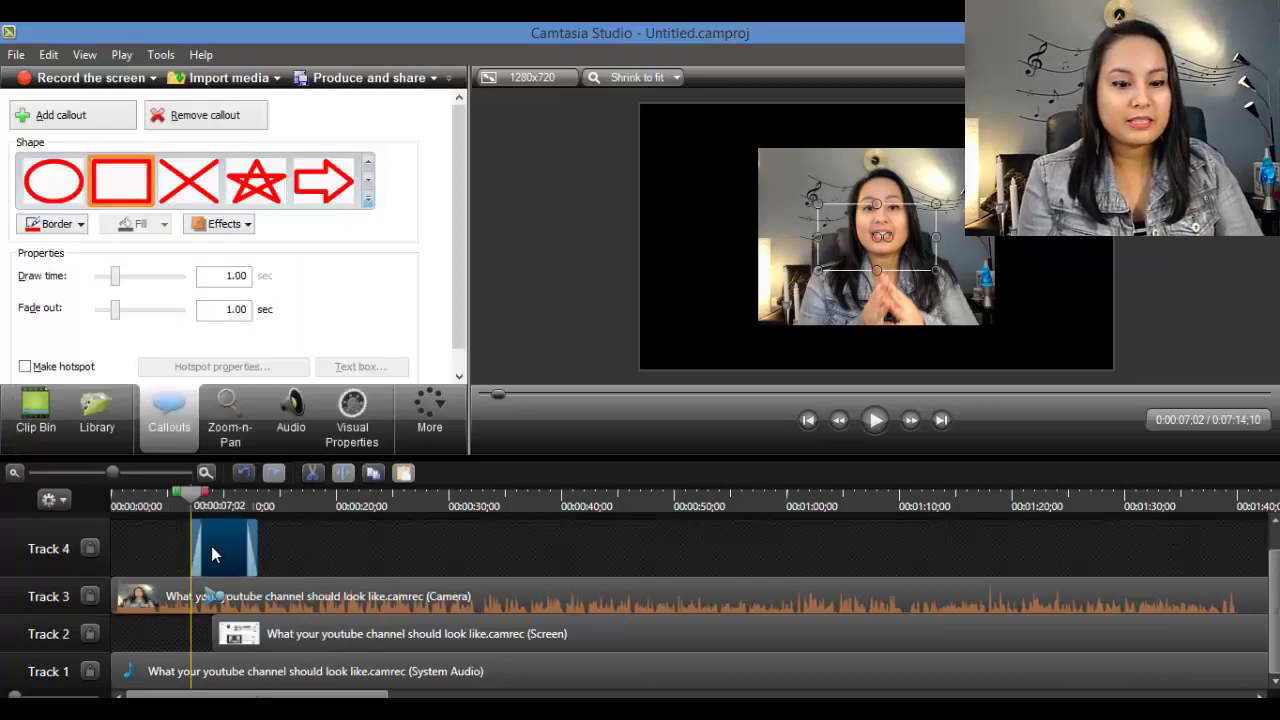
{"action": "left_click_drag", "start_coordinate": [136, 552], "coordinate": [124, 552]}
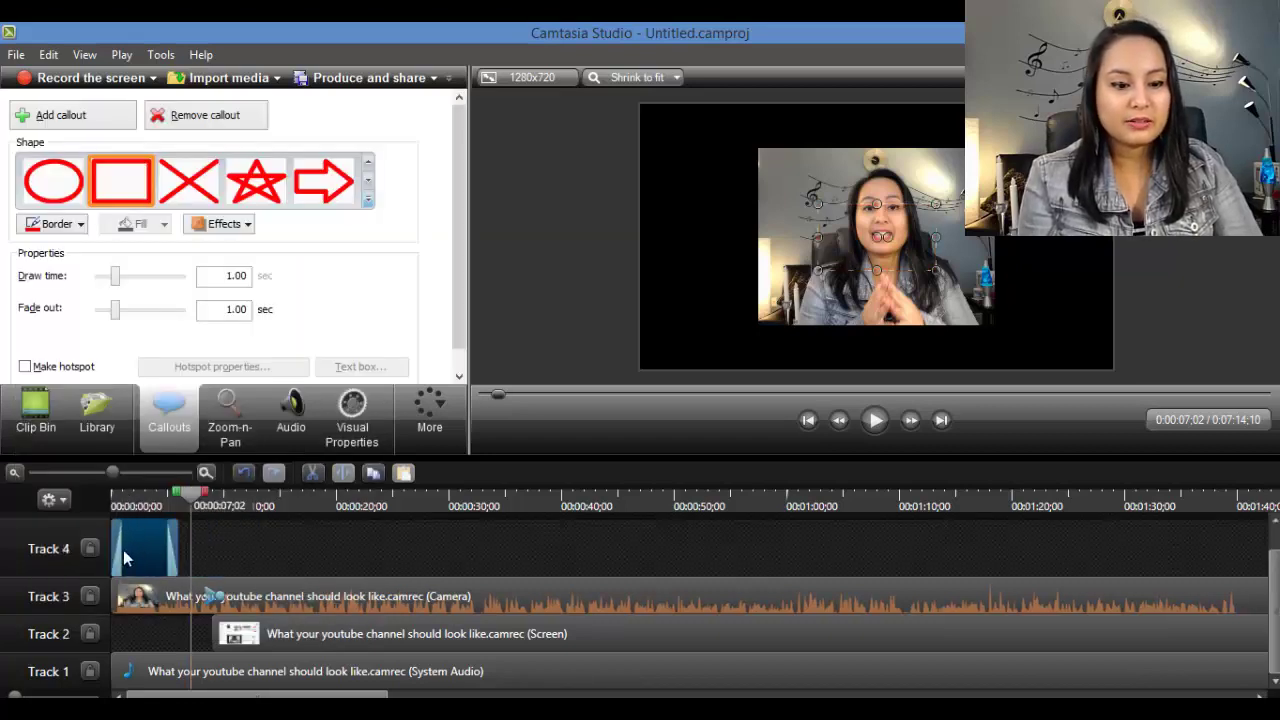
Step: Place the playhead at 0:00:03;02 within the rectangle callout and change the callout's border color to purple
{"action": "left_click", "coordinate": [789, 248]}
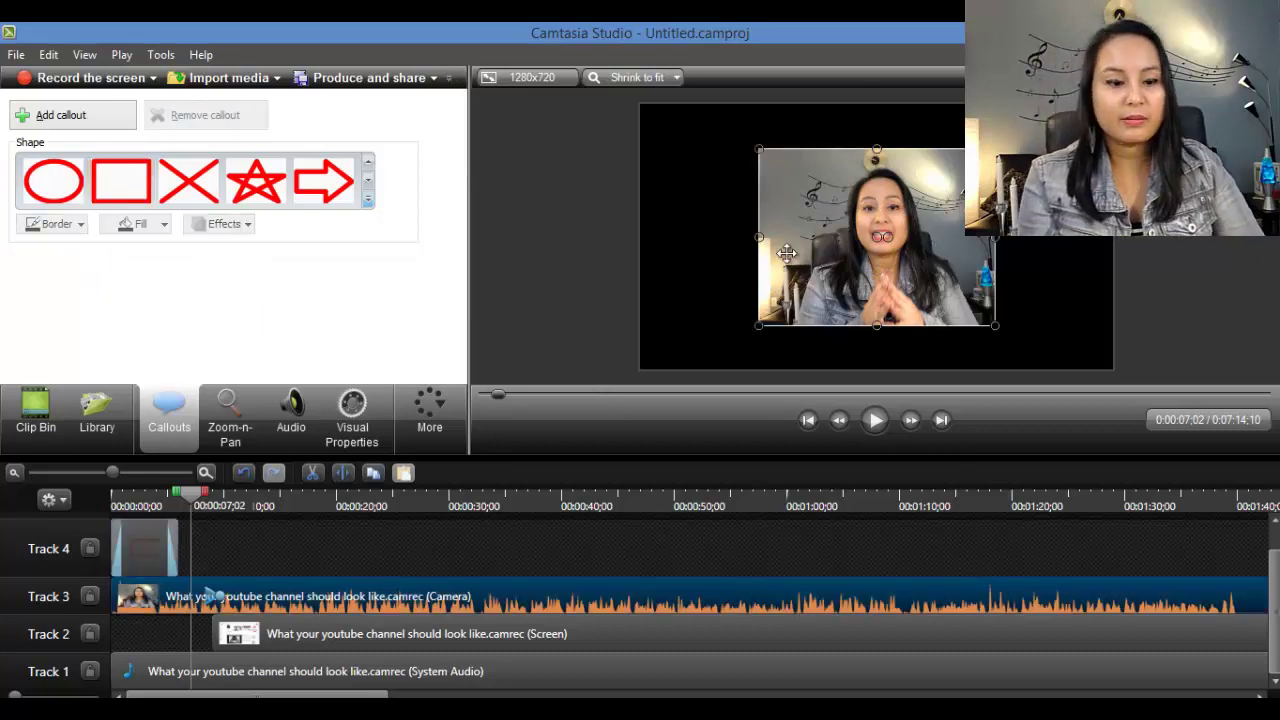
{"action": "left_click_drag", "start_coordinate": [166, 500], "coordinate": [145, 527]}
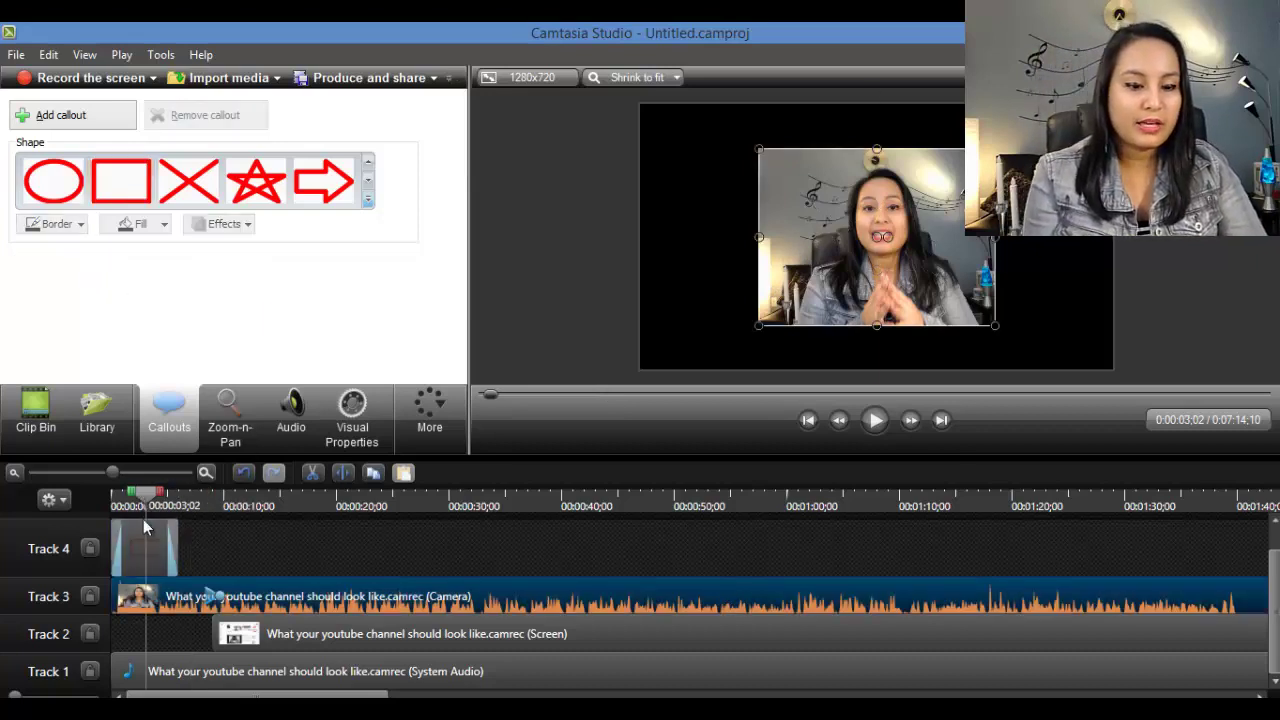
{"action": "left_click", "coordinate": [151, 560]}
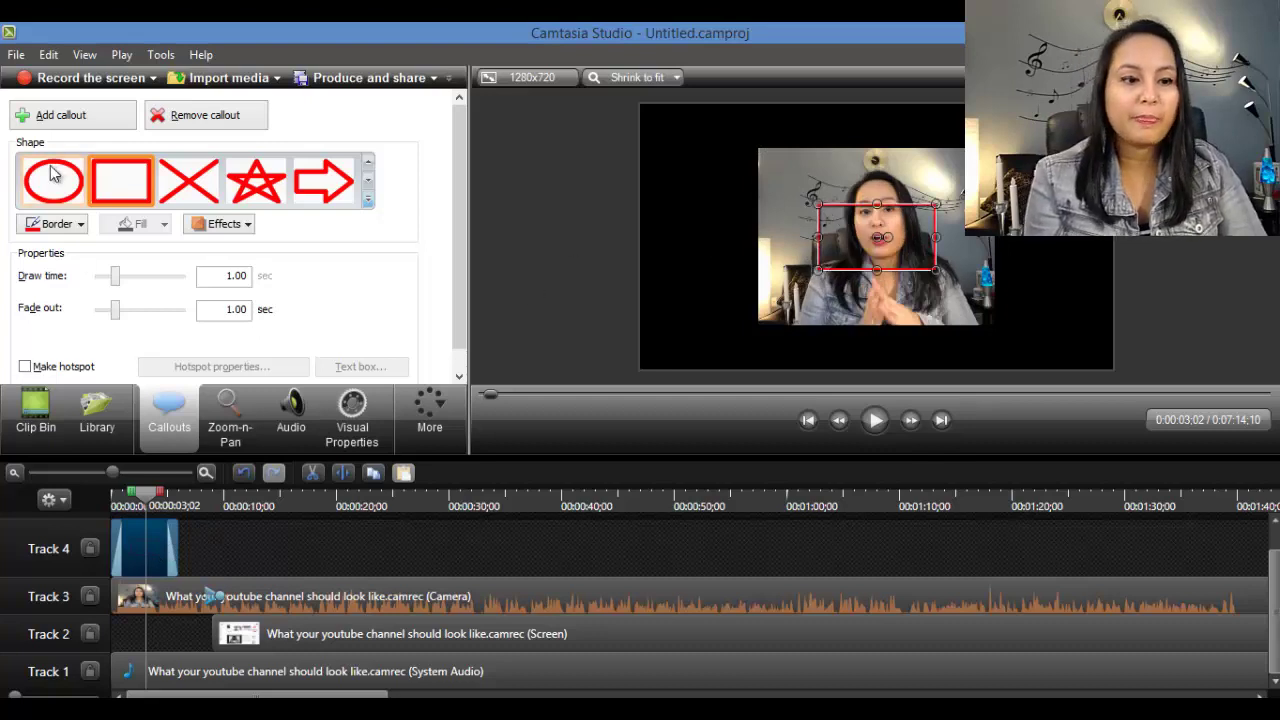
{"action": "left_click", "coordinate": [52, 225]}
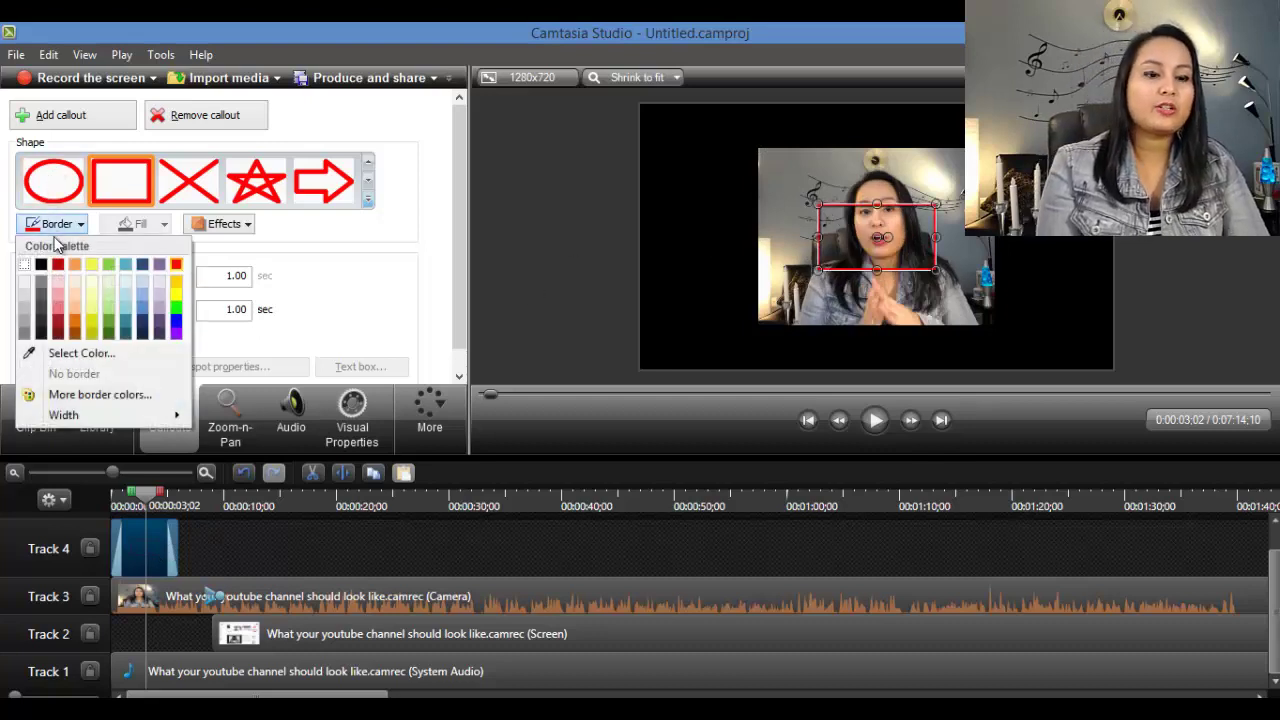
{"action": "left_click", "coordinate": [176, 336]}
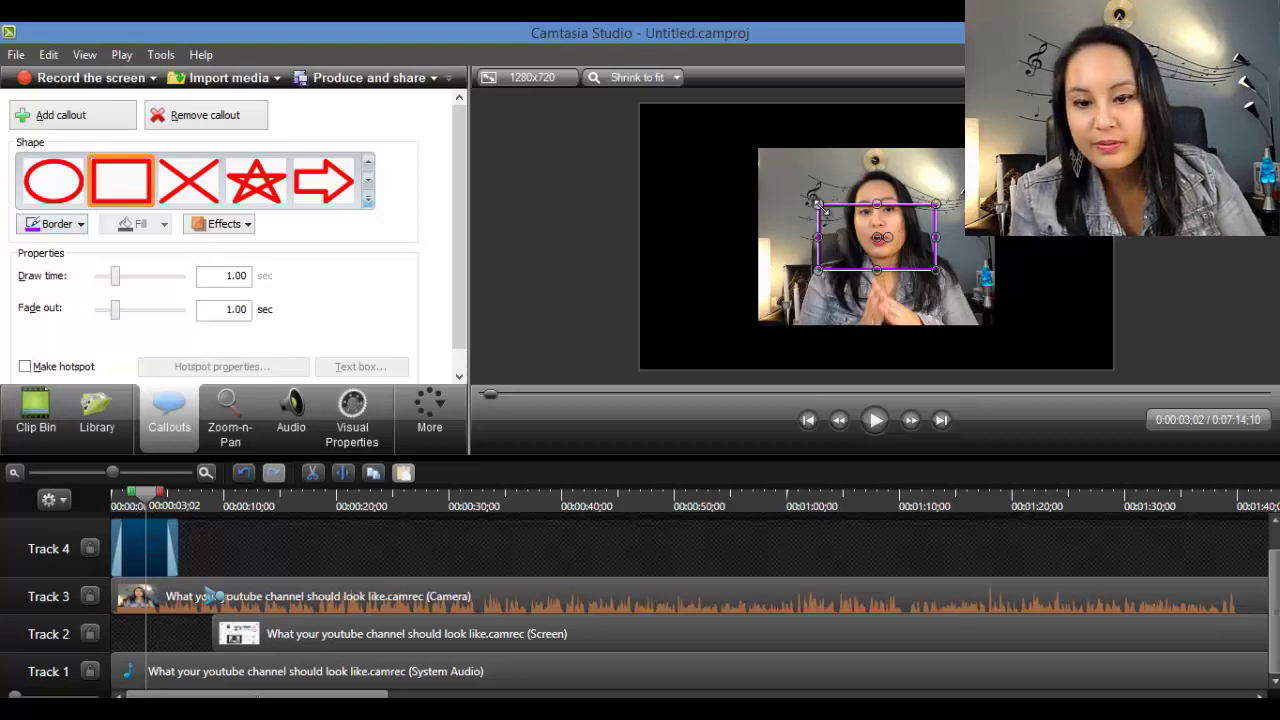
Step: Enlarge the purple rectangle at two opposite corners so that it frames the whole camera picture on the canvas
{"action": "left_click_drag", "start_coordinate": [818, 205], "coordinate": [753, 144]}
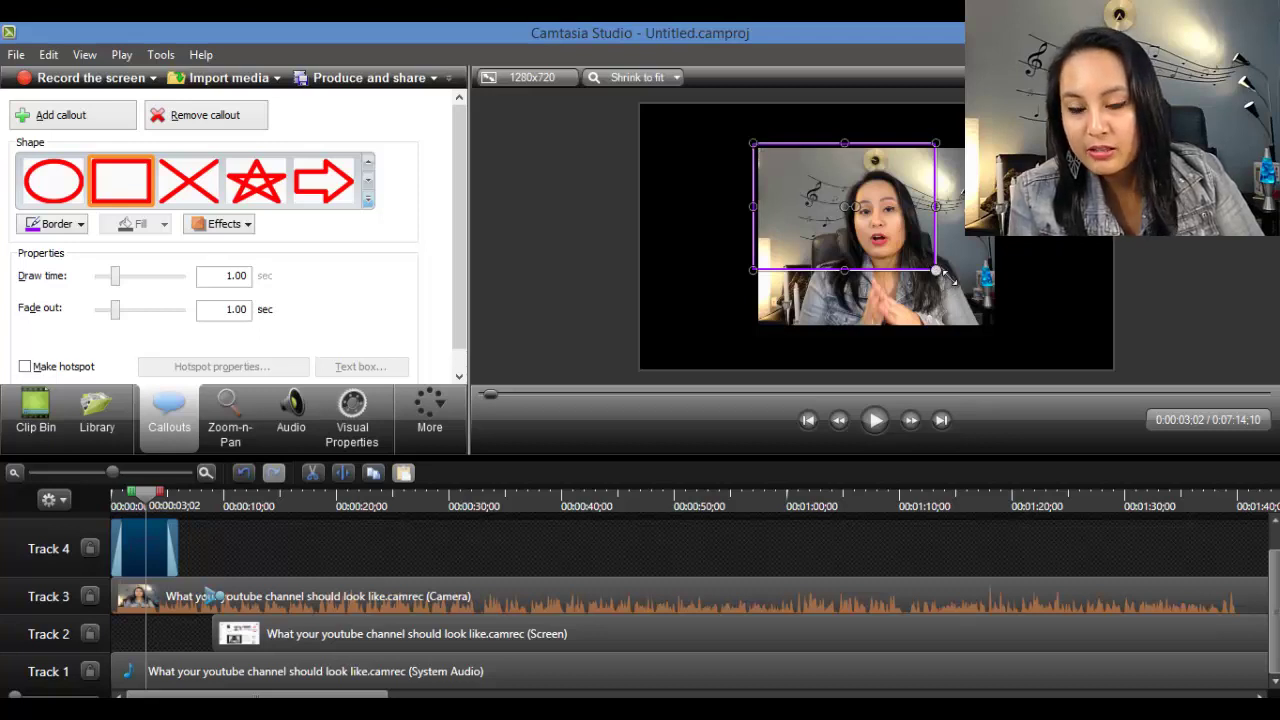
{"action": "left_click_drag", "start_coordinate": [937, 270], "coordinate": [1000, 330]}
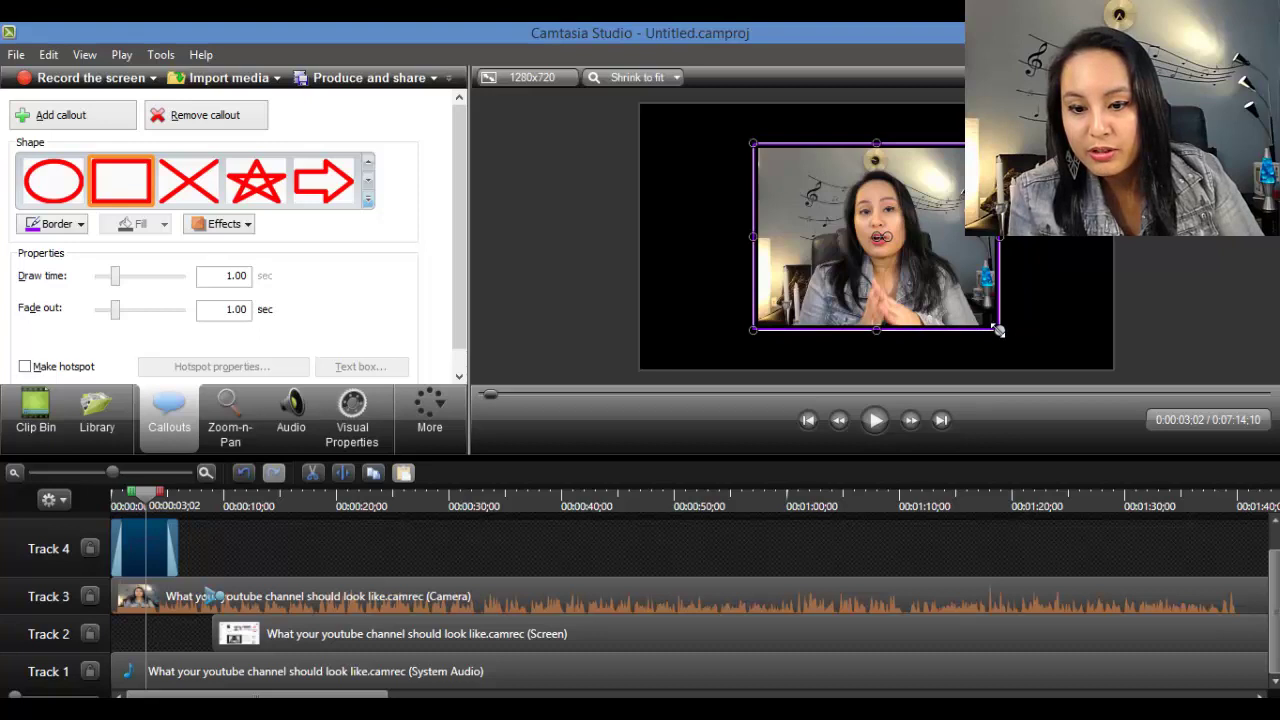
{"action": "left_click_drag", "start_coordinate": [998, 331], "coordinate": [1000, 332]}
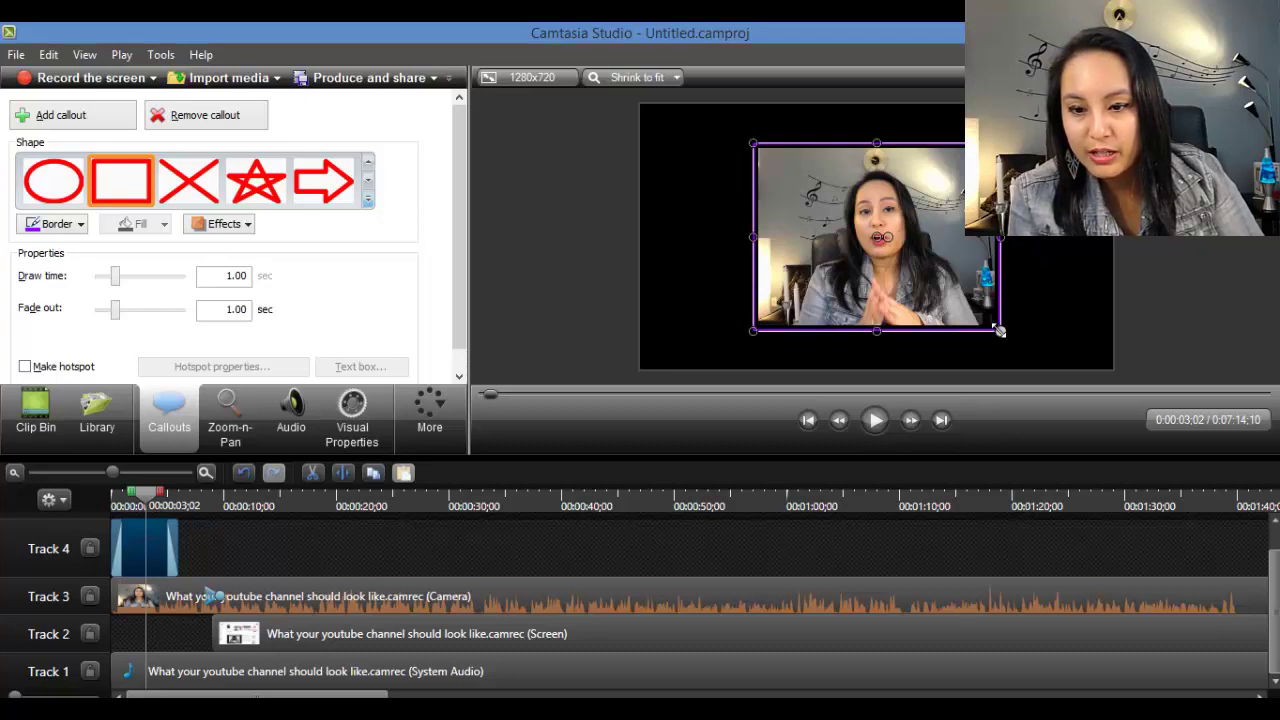
{"action": "left_click", "coordinate": [1029, 242]}
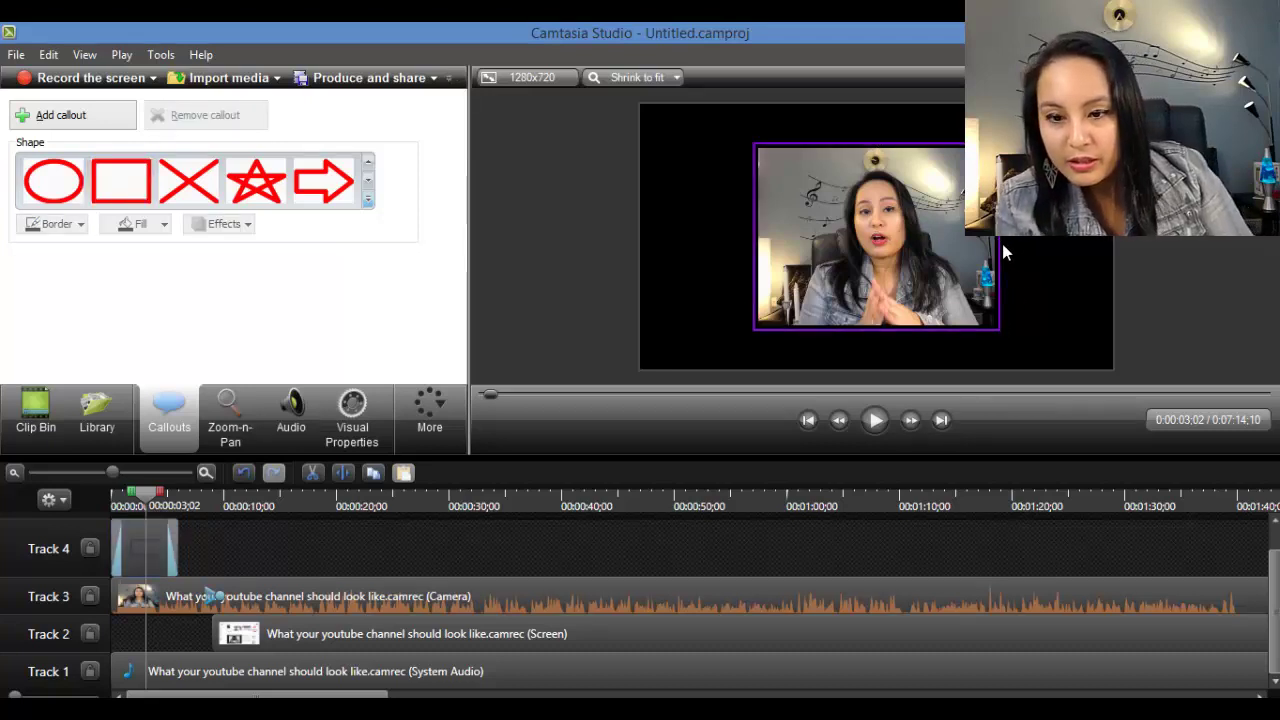
{"action": "left_click", "coordinate": [760, 248]}
Step: Extend the rectangle callout on Track 4 so that it ends where the Screen clip on Track 2 begins
{"action": "left_click", "coordinate": [223, 549]}
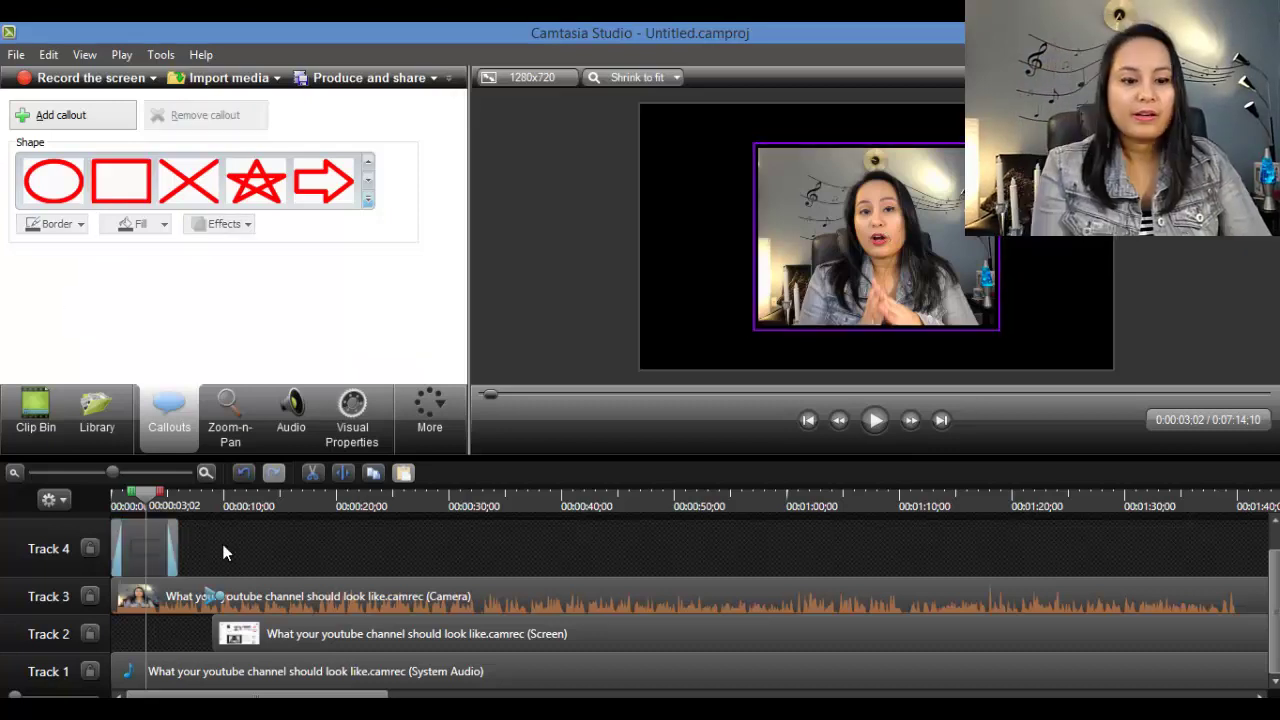
{"action": "left_click", "coordinate": [191, 545]}
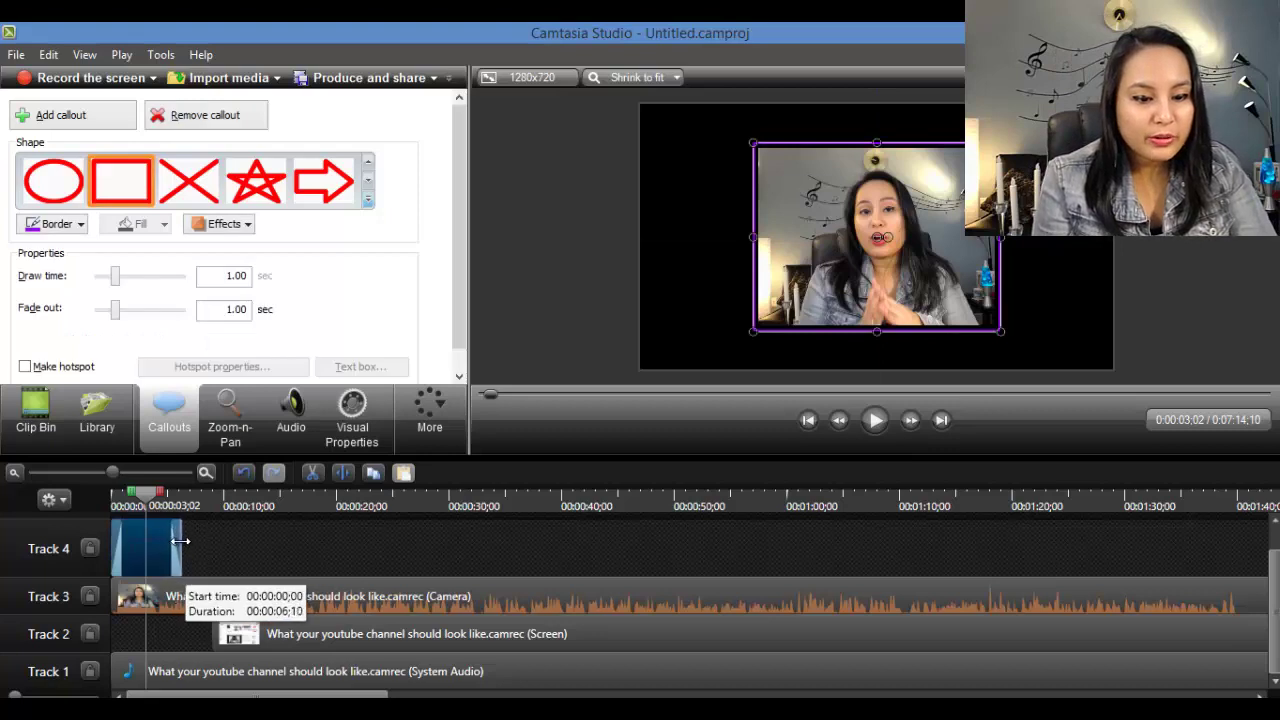
{"action": "left_click_drag", "start_coordinate": [193, 542], "coordinate": [211, 546]}
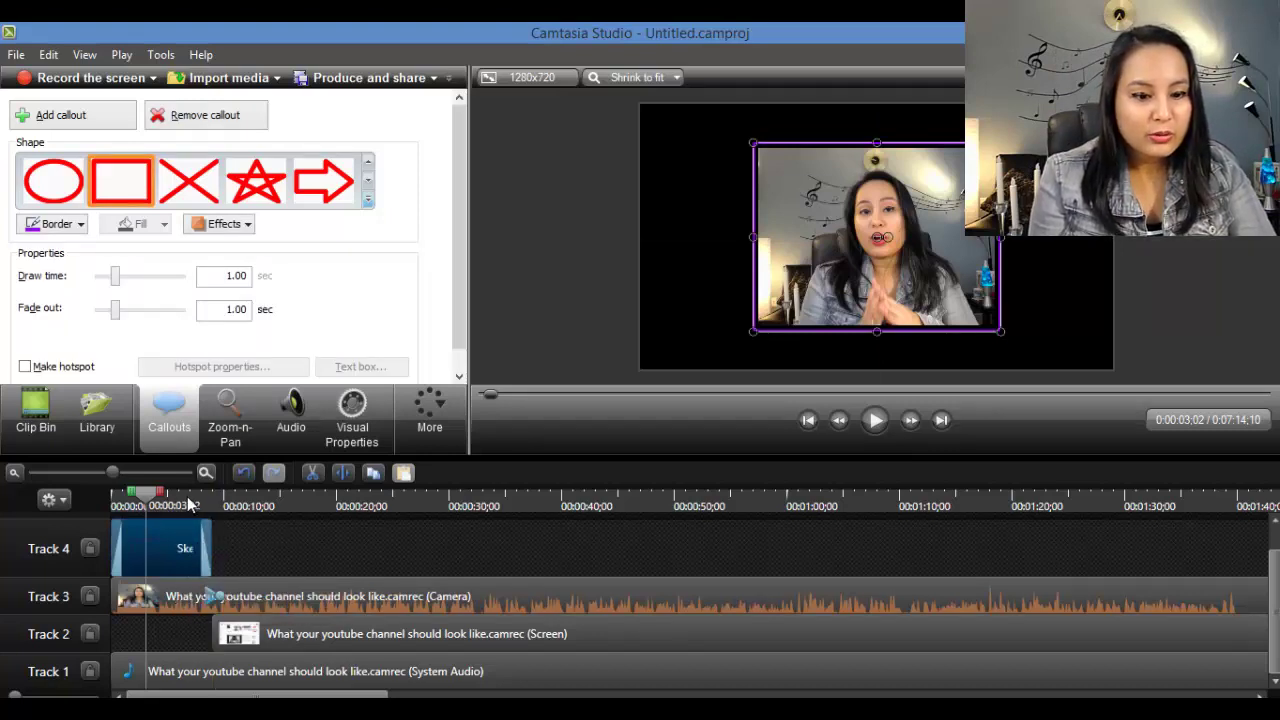
Step: Play the timeline from 0:00:06;18 past the camera transition to check how the purple frame ends
{"action": "left_click_drag", "start_coordinate": [152, 497], "coordinate": [120, 497]}
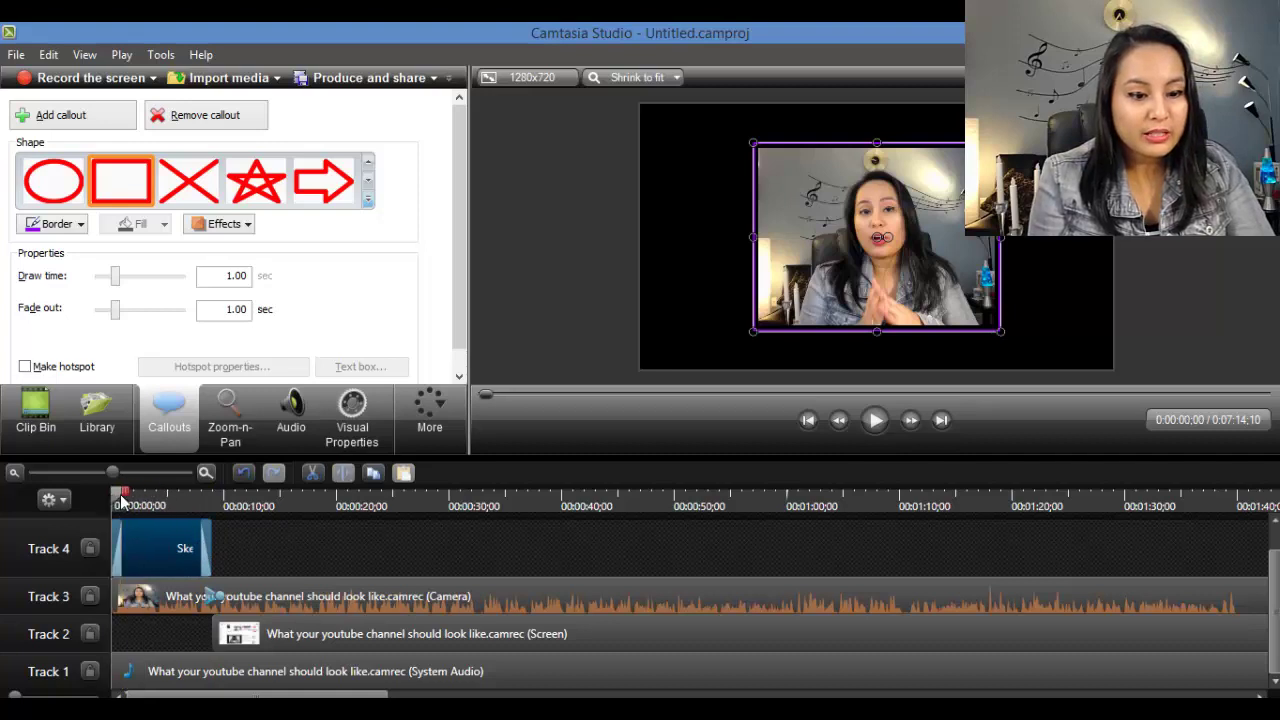
{"action": "left_click", "coordinate": [187, 502]}
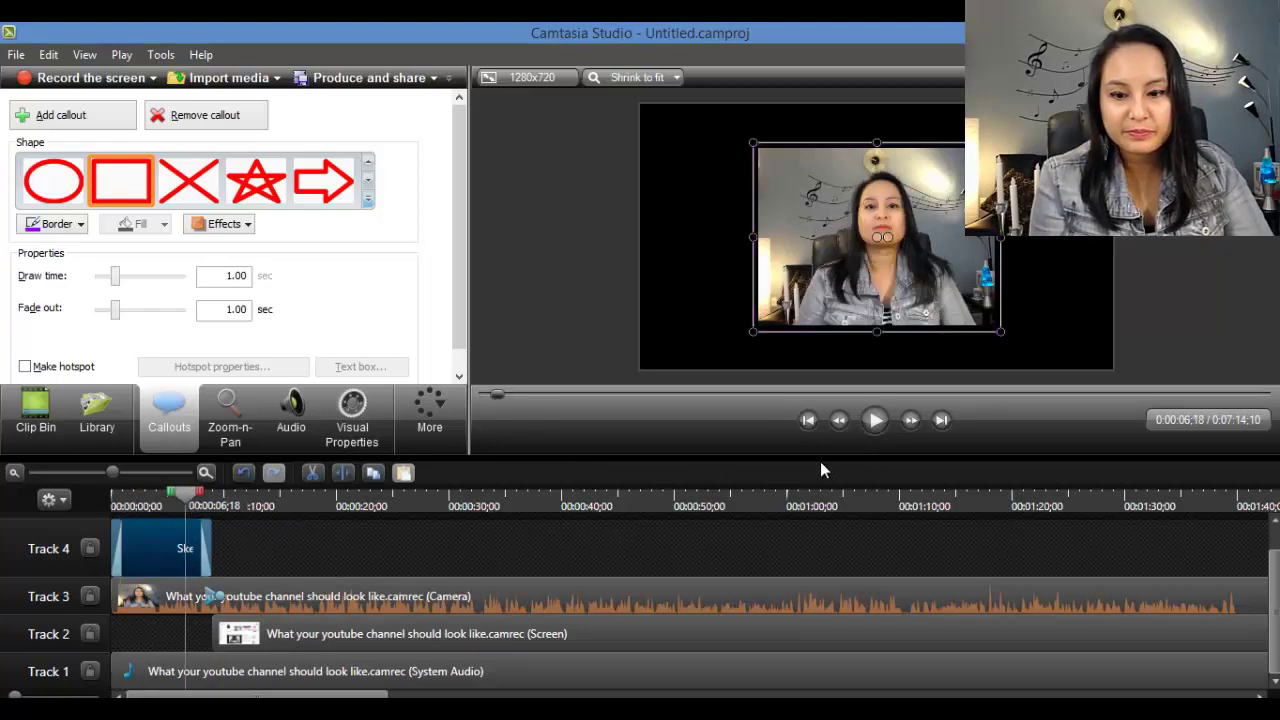
{"action": "left_click", "coordinate": [875, 420]}
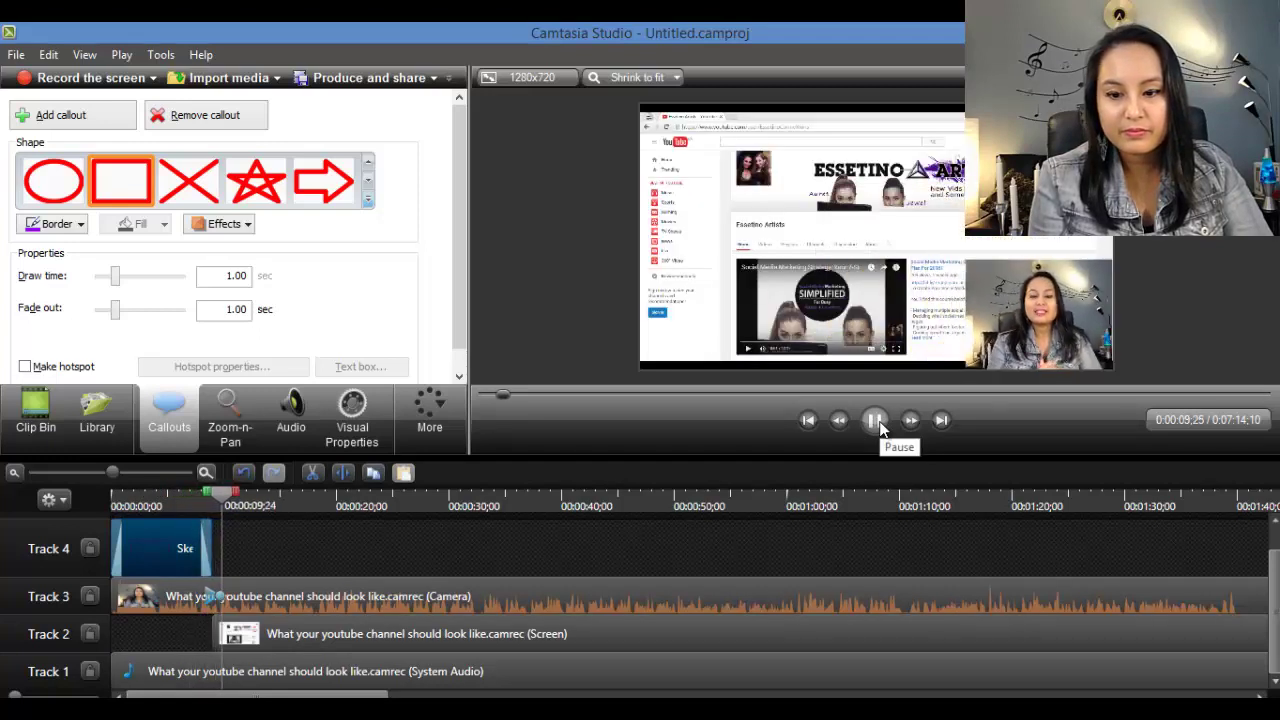
{"action": "left_click", "coordinate": [879, 421]}
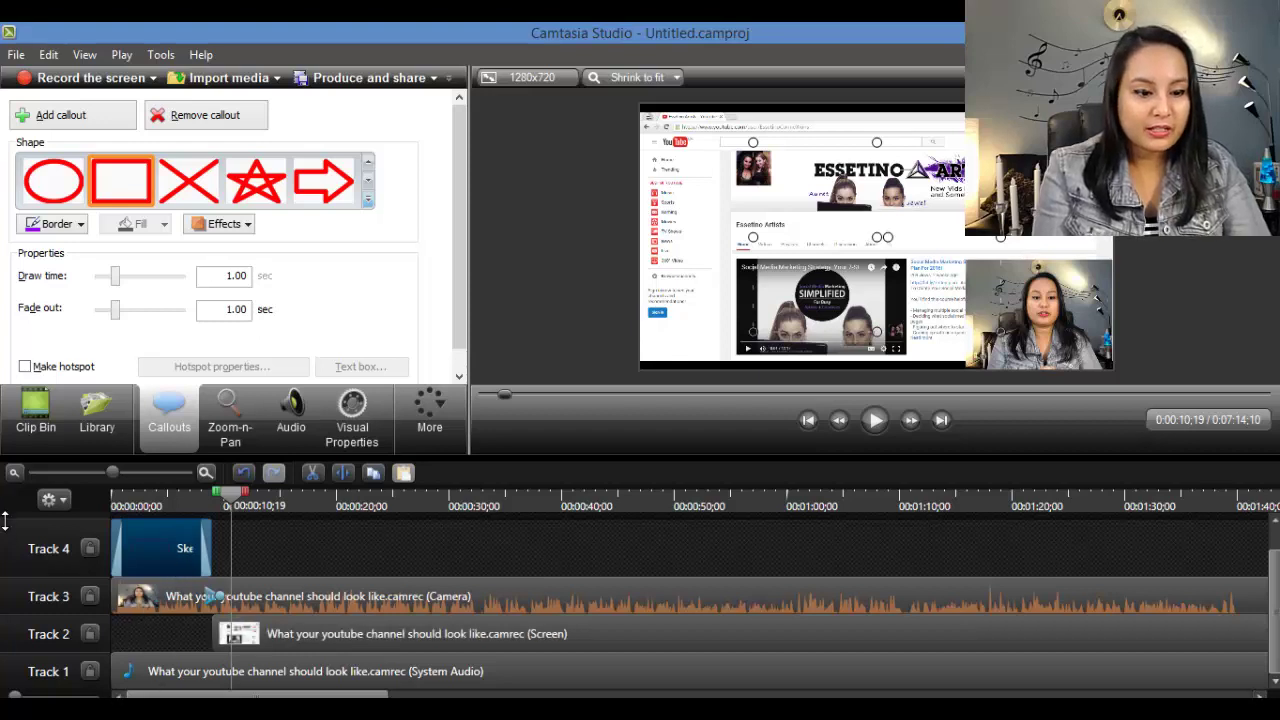
Step: Reduce the height of Track 4 and play the recording on from 0:00:10;19 to review the screen section
{"action": "left_click_drag", "start_coordinate": [5, 520], "coordinate": [6, 531]}
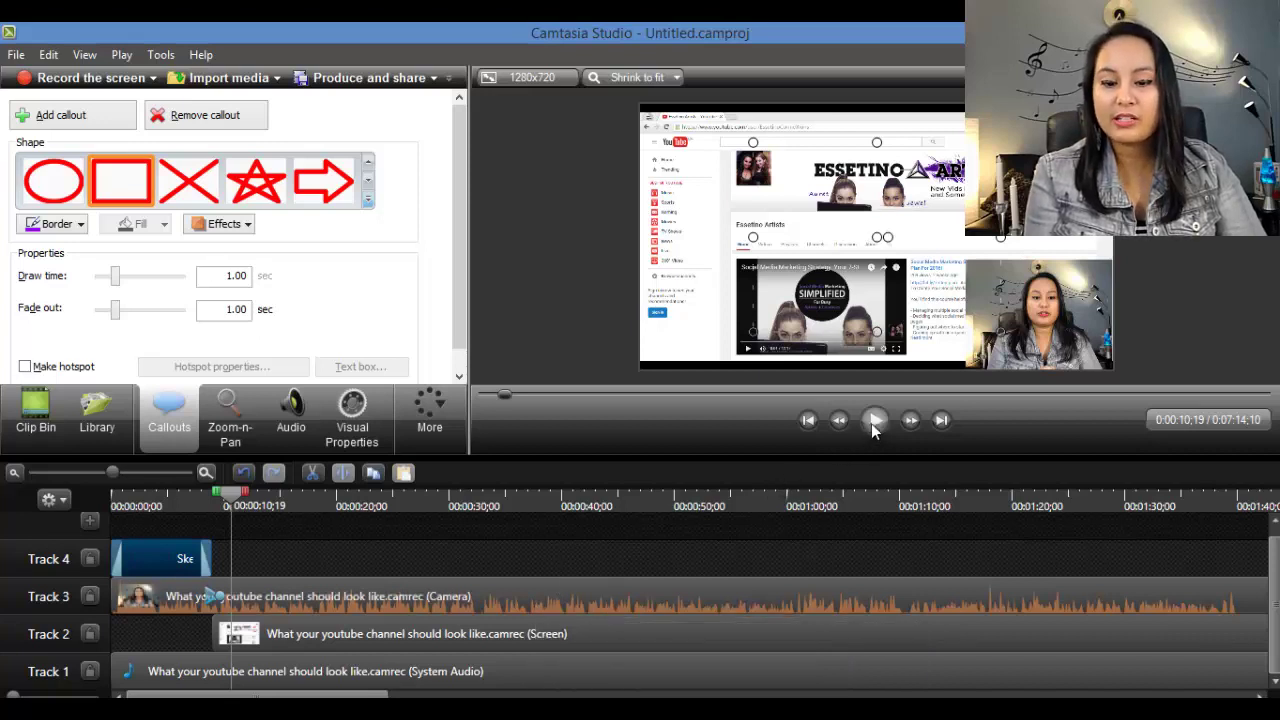
{"action": "left_click_drag", "start_coordinate": [314, 694], "coordinate": [363, 654]}
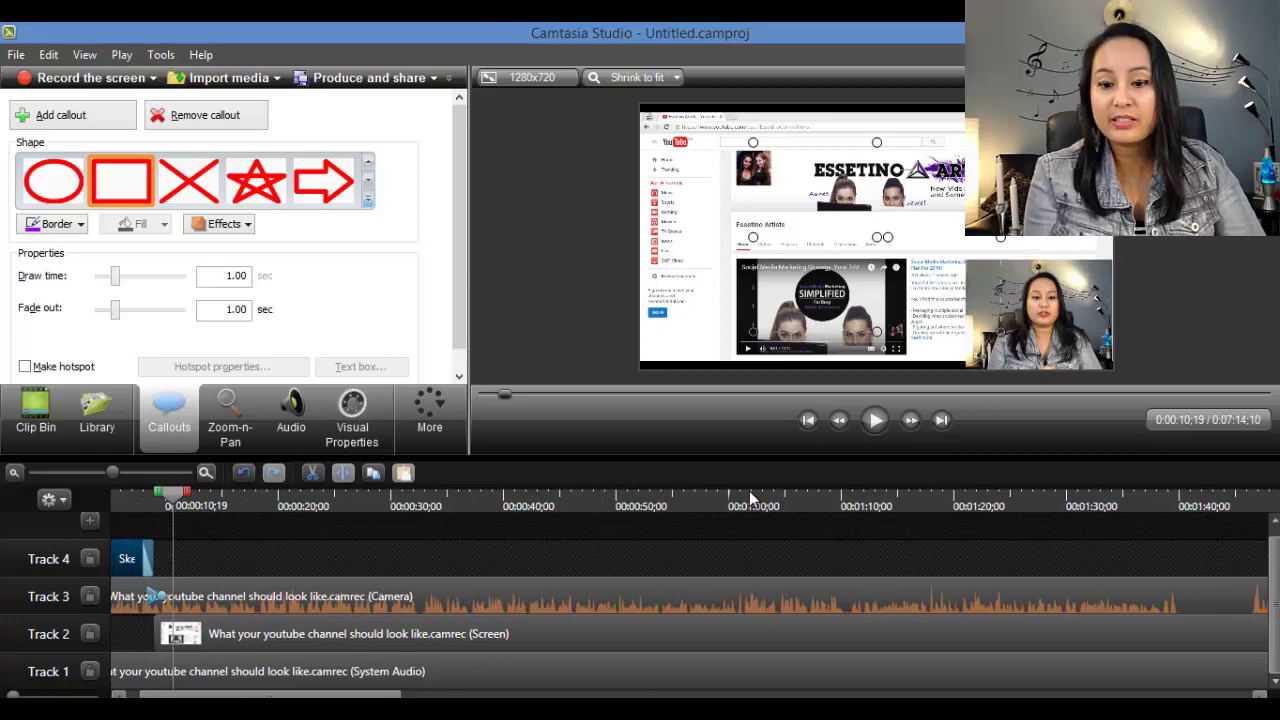
{"action": "left_click", "coordinate": [875, 422]}
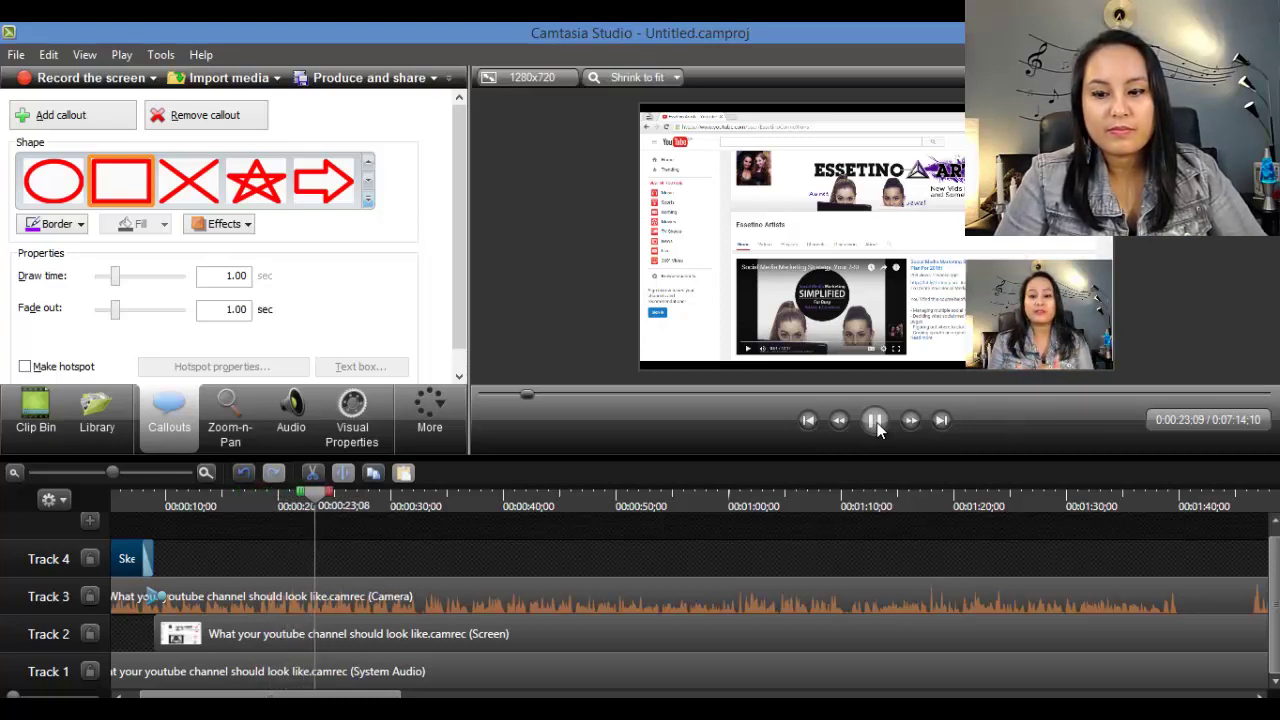
{"action": "left_click", "coordinate": [876, 421]}
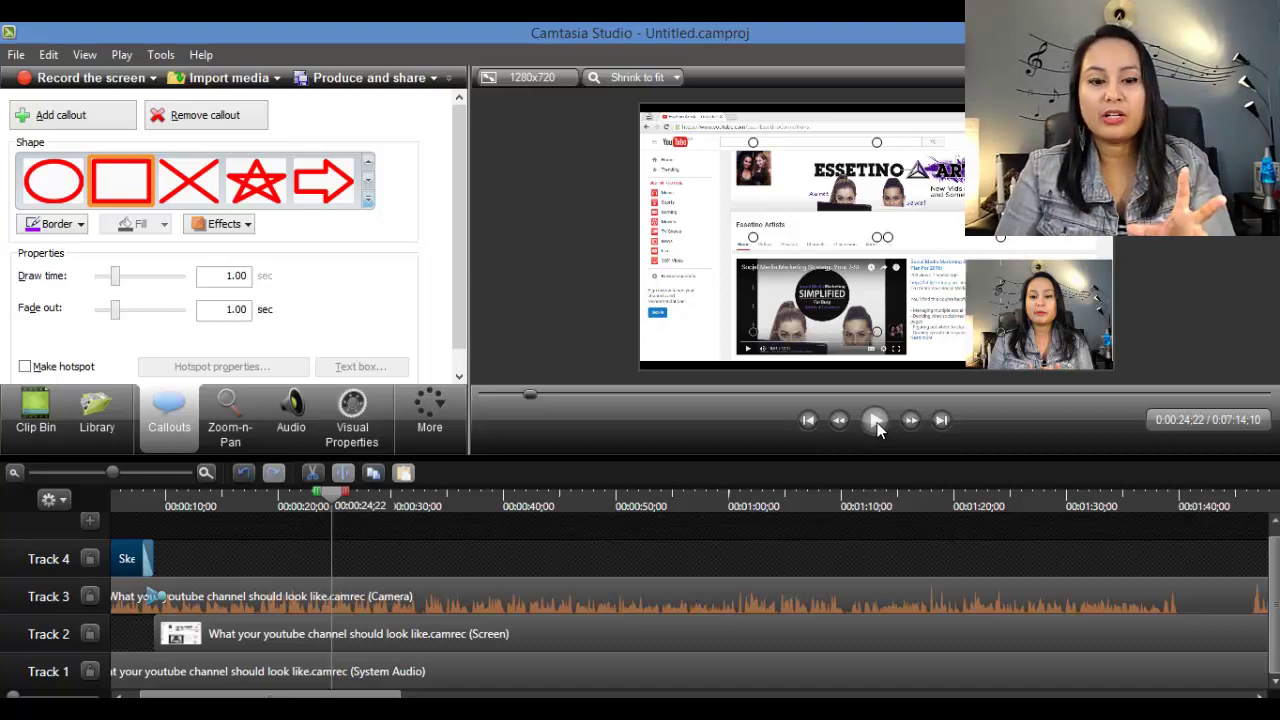
Step: Jump ahead to 0:01:04;13 and play on to stop the playhead at 0:01:10;06
{"action": "scroll", "coordinate": [600, 600], "scroll_direction": "right", "scroll_amount": 5}
{"action": "left_click", "coordinate": [407, 506]}
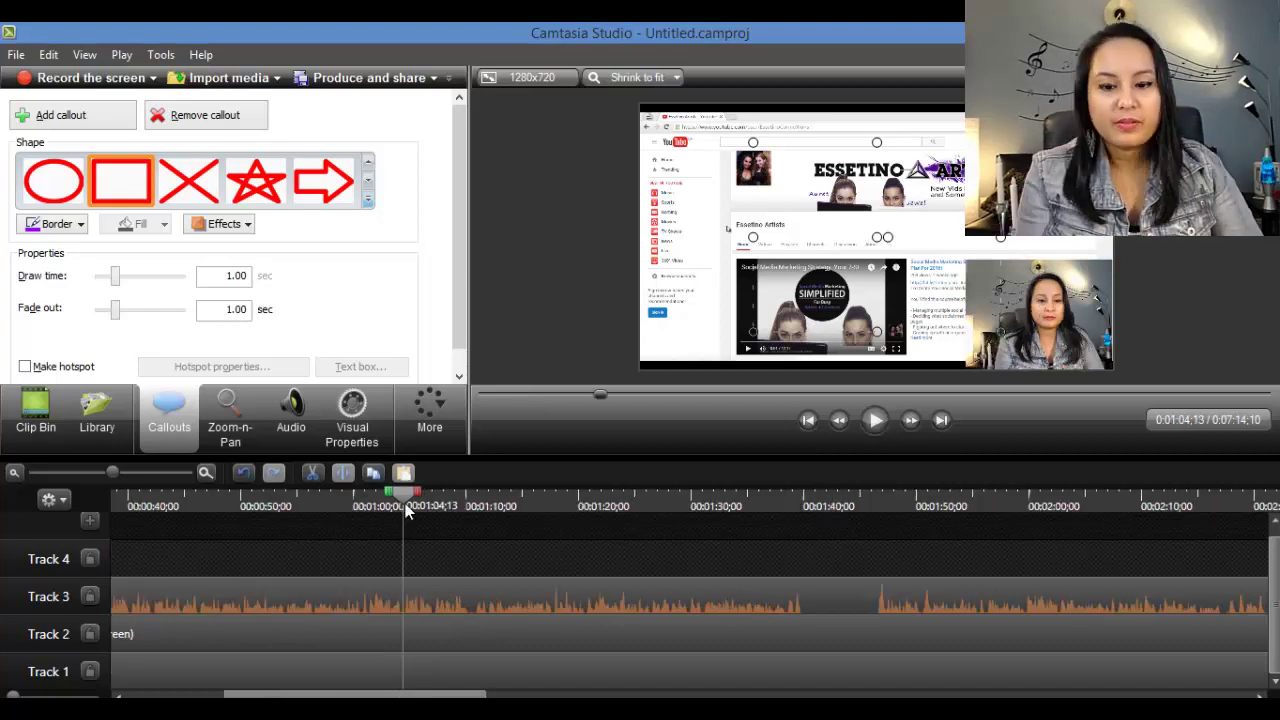
{"action": "left_click", "coordinate": [871, 428]}
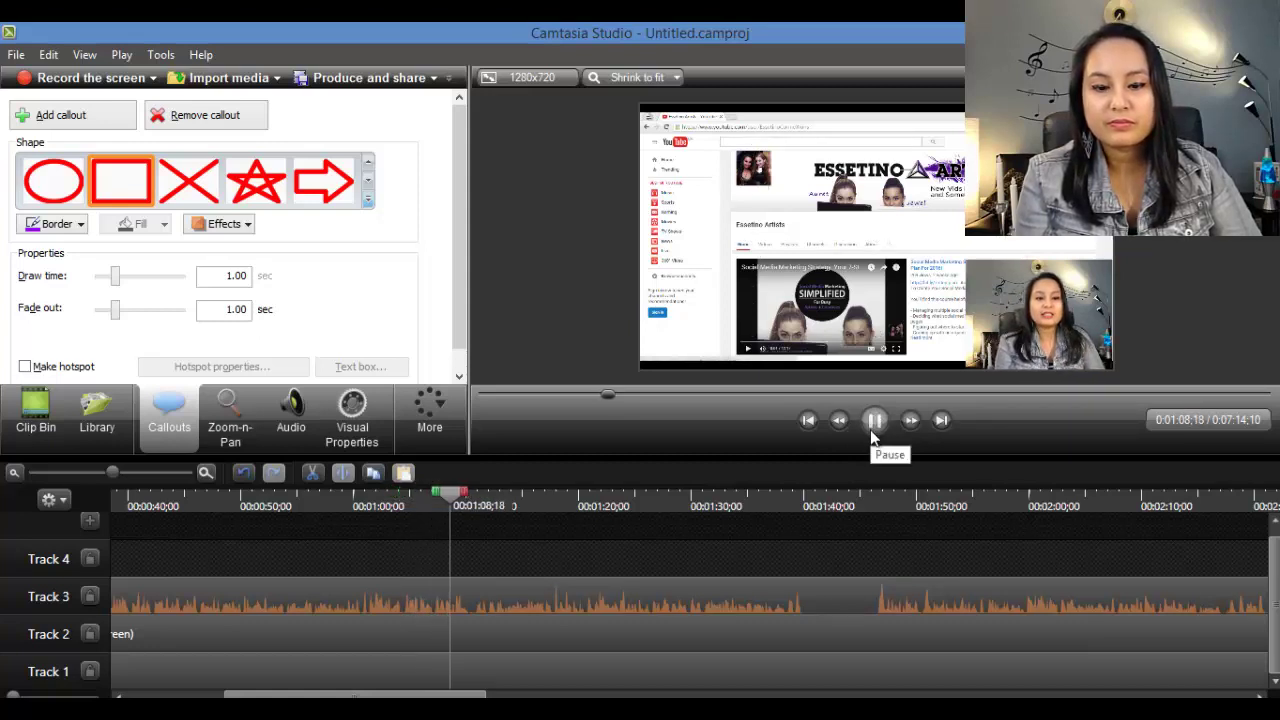
{"action": "left_click", "coordinate": [871, 428]}
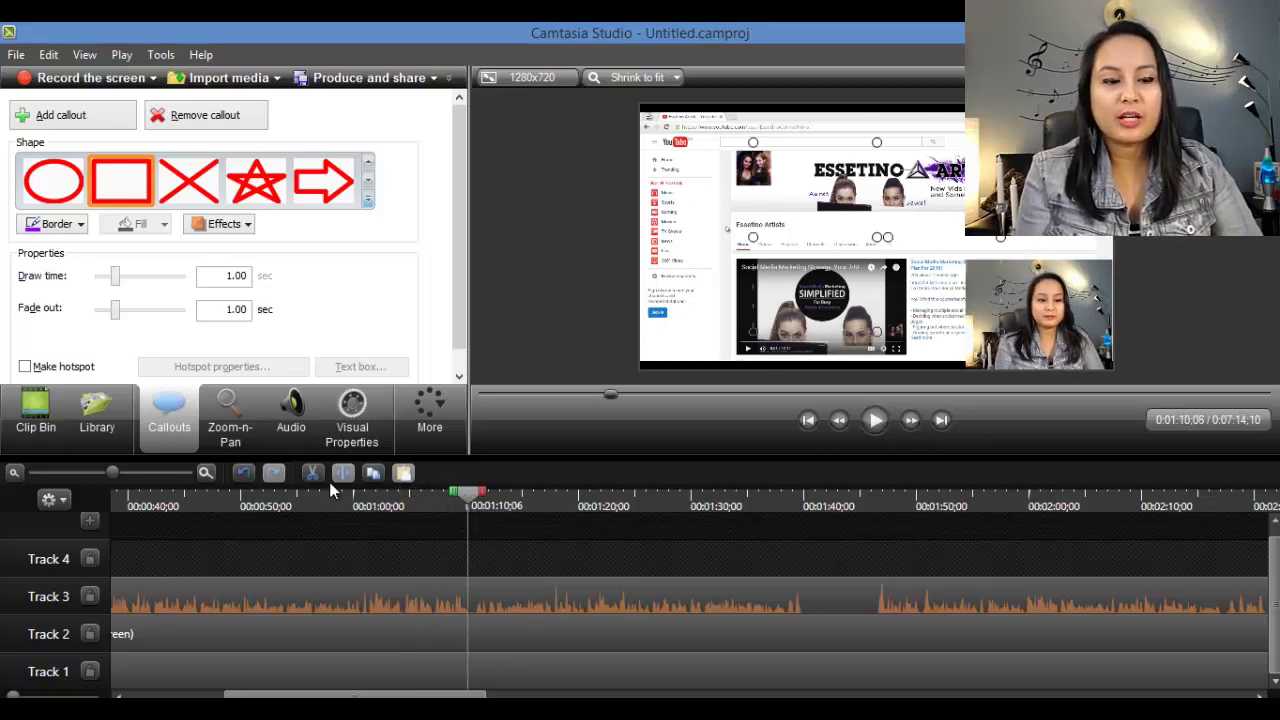
Step: Add a Zoom-n-Pan animation at 0:01:10;06 that zooms in on the upper-left part of the YouTube page, maintaining aspect ratio
{"action": "left_click", "coordinate": [35, 412]}
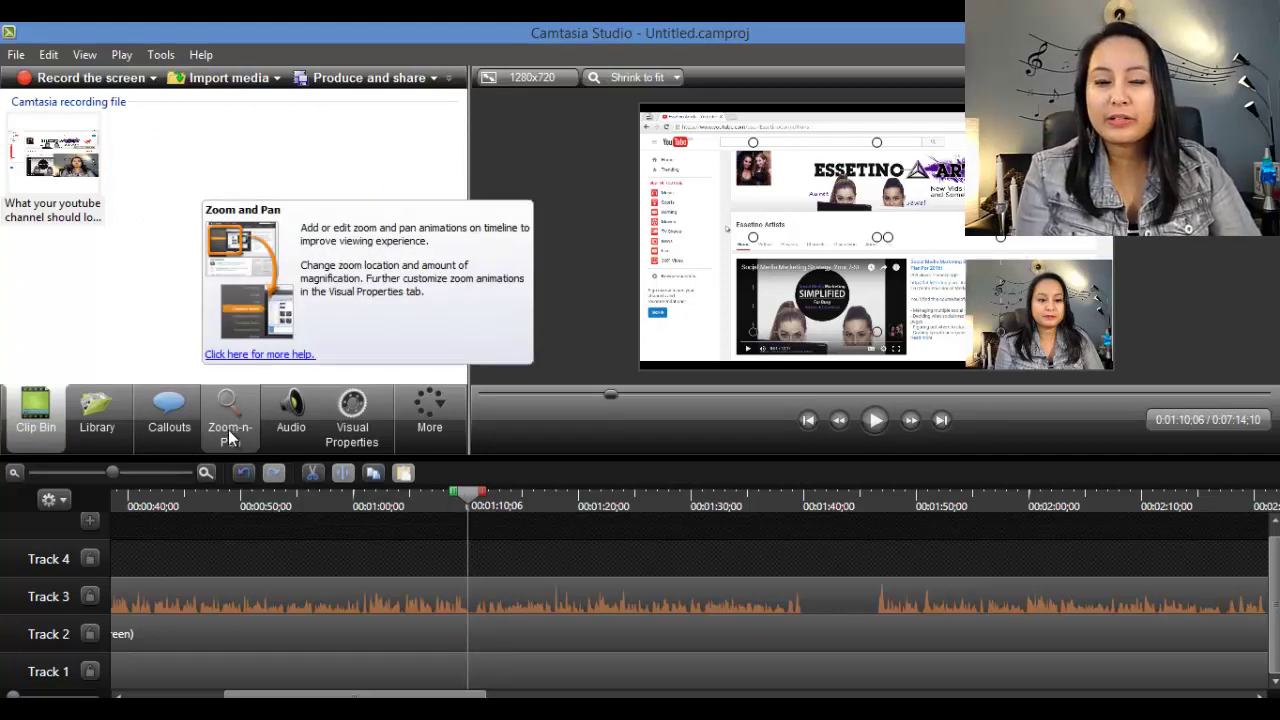
{"action": "left_click", "coordinate": [227, 429]}
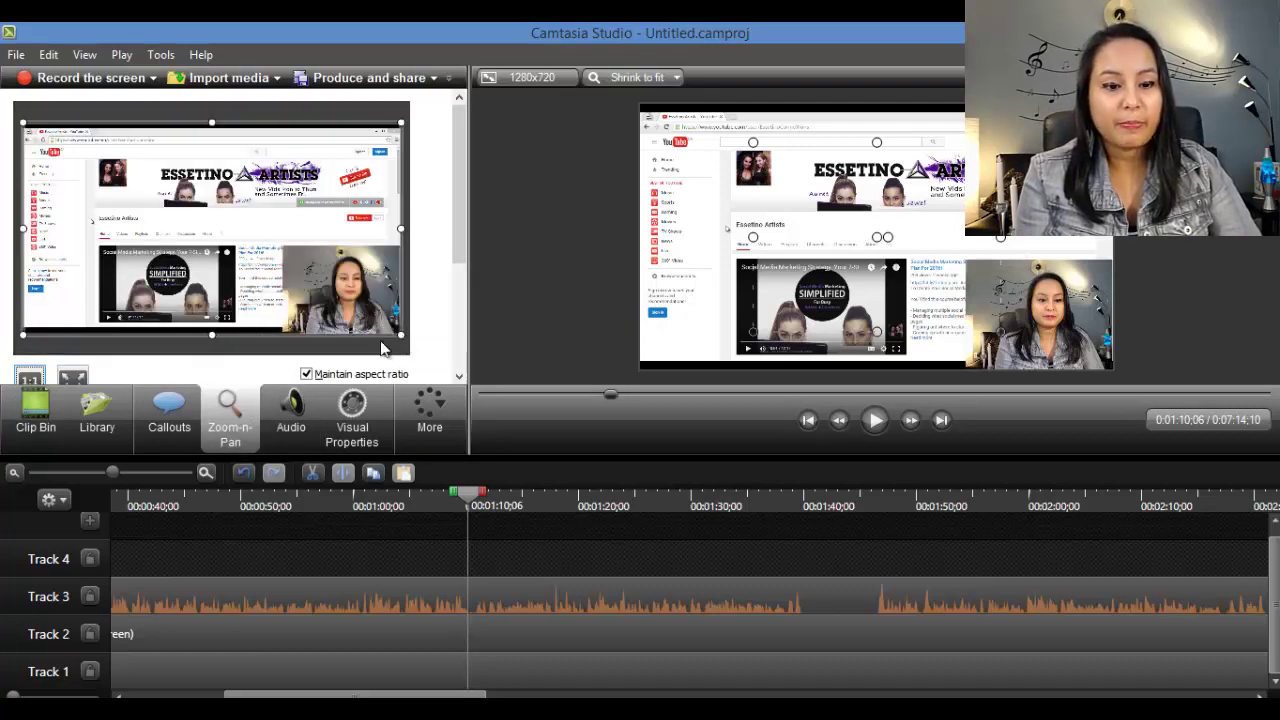
{"action": "left_click", "coordinate": [55, 419]}
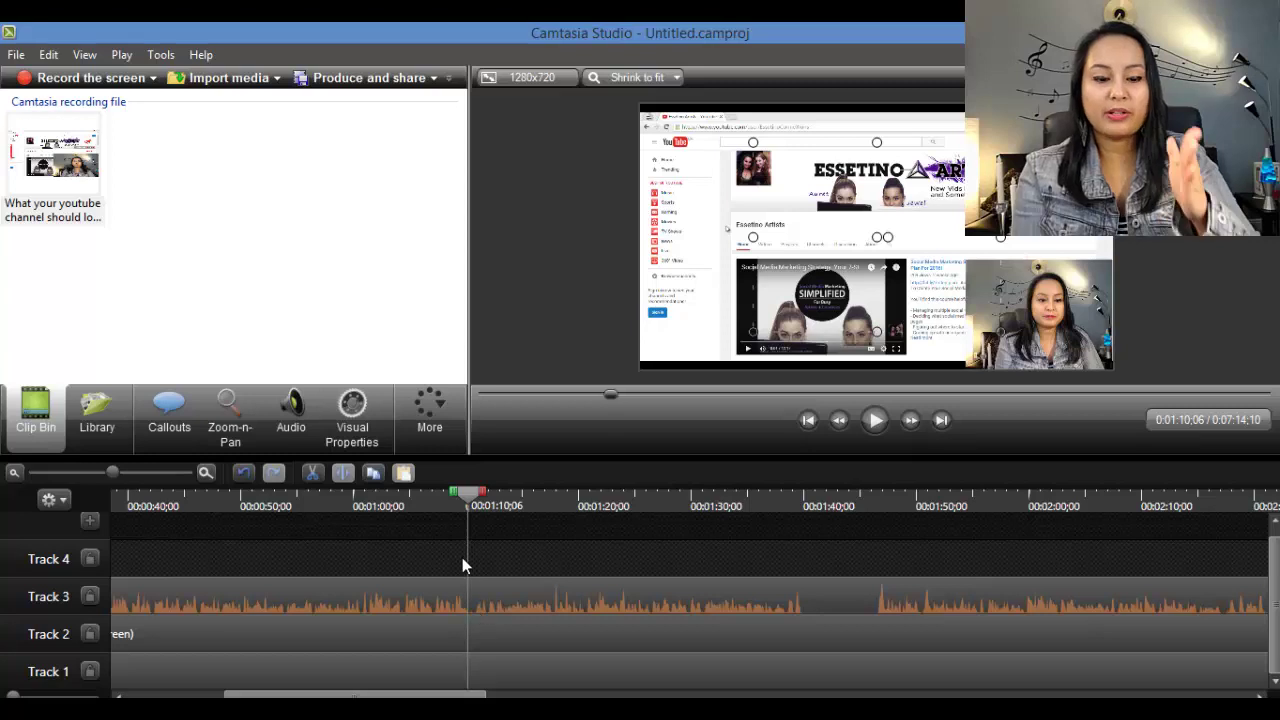
{"action": "left_click", "coordinate": [229, 428]}
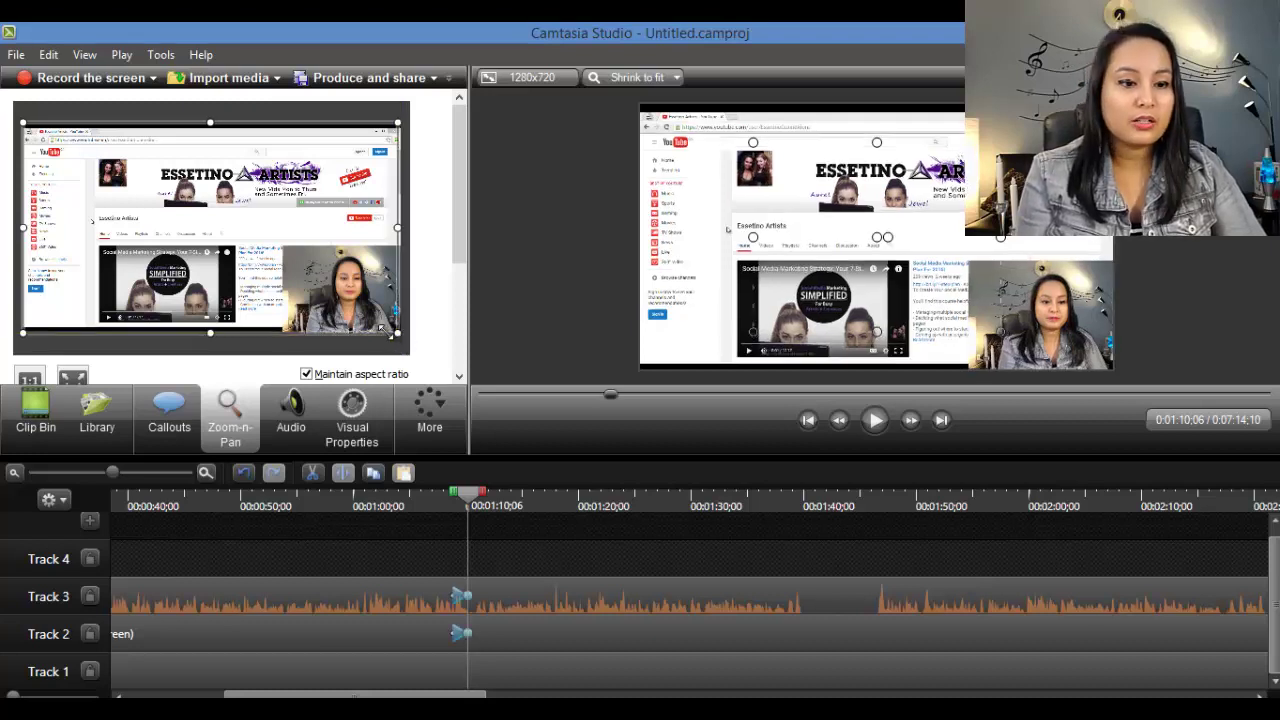
{"action": "left_click_drag", "start_coordinate": [404, 340], "coordinate": [131, 226]}
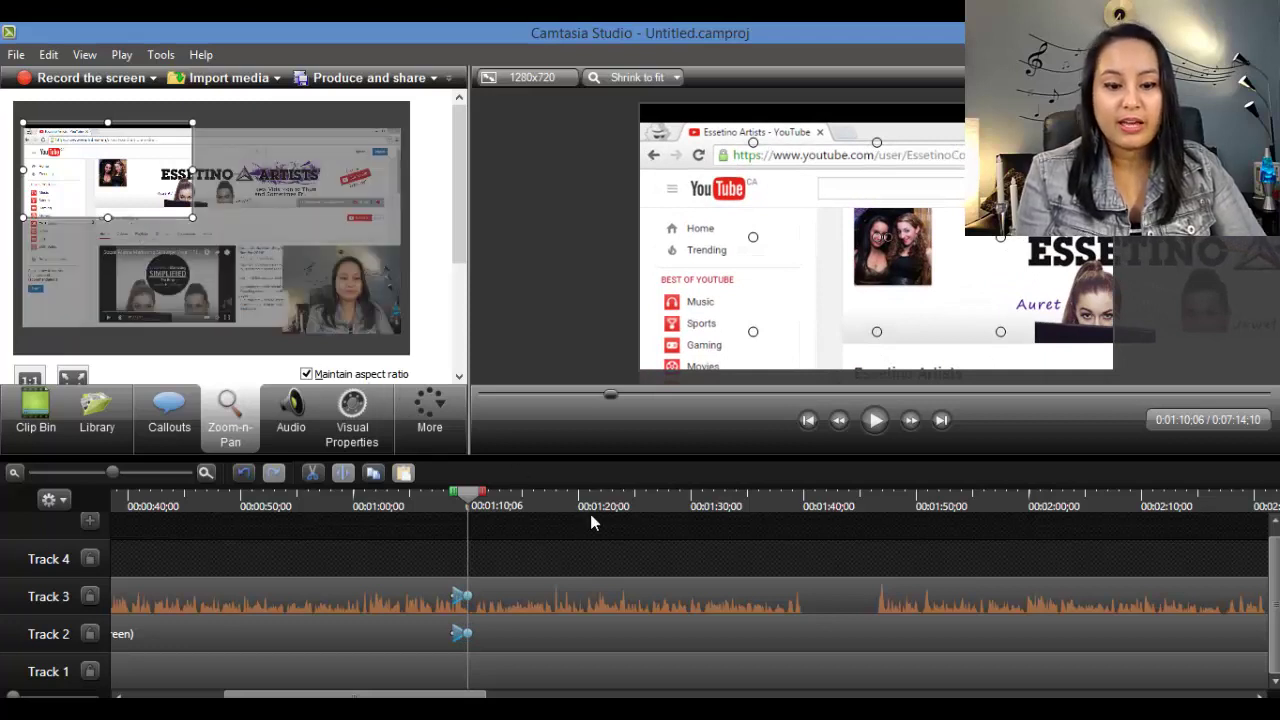
Step: Play on from 0:01:07;00 and add a Zoom-n-Pan animation at 0:01:14;15 that zooms back out to the full frame
{"action": "left_click", "coordinate": [432, 503]}
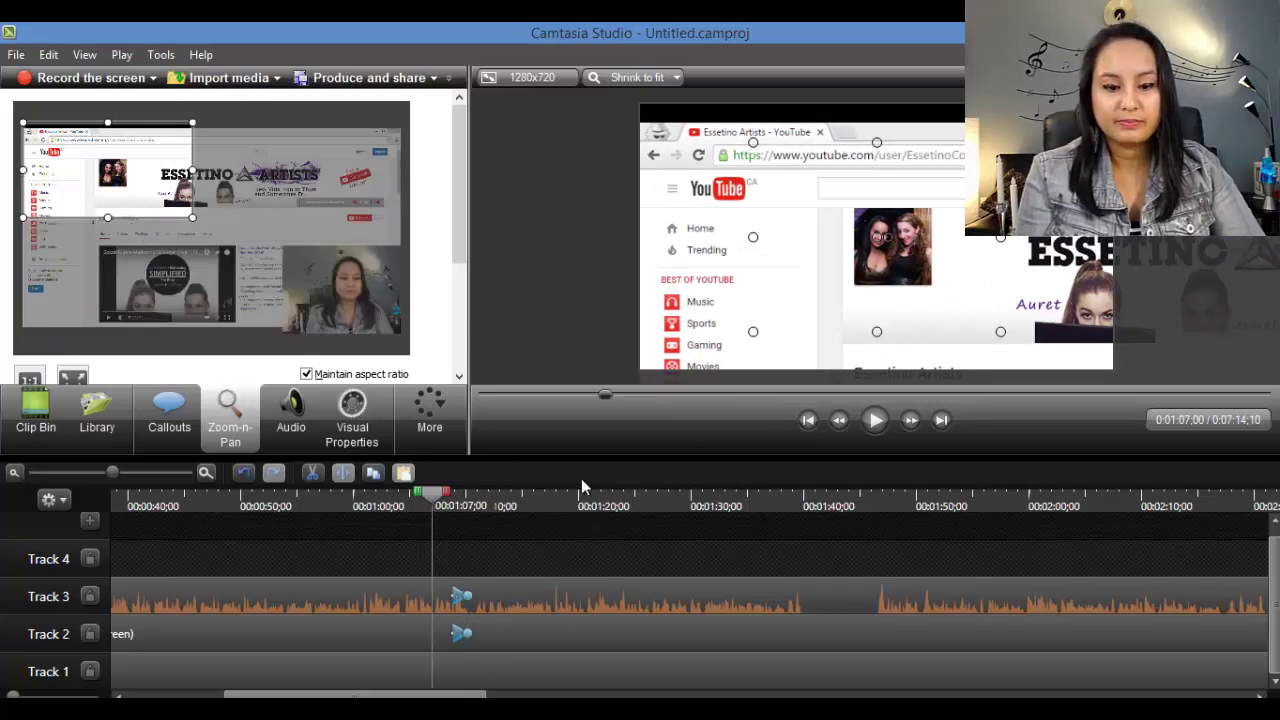
{"action": "left_click", "coordinate": [875, 427]}
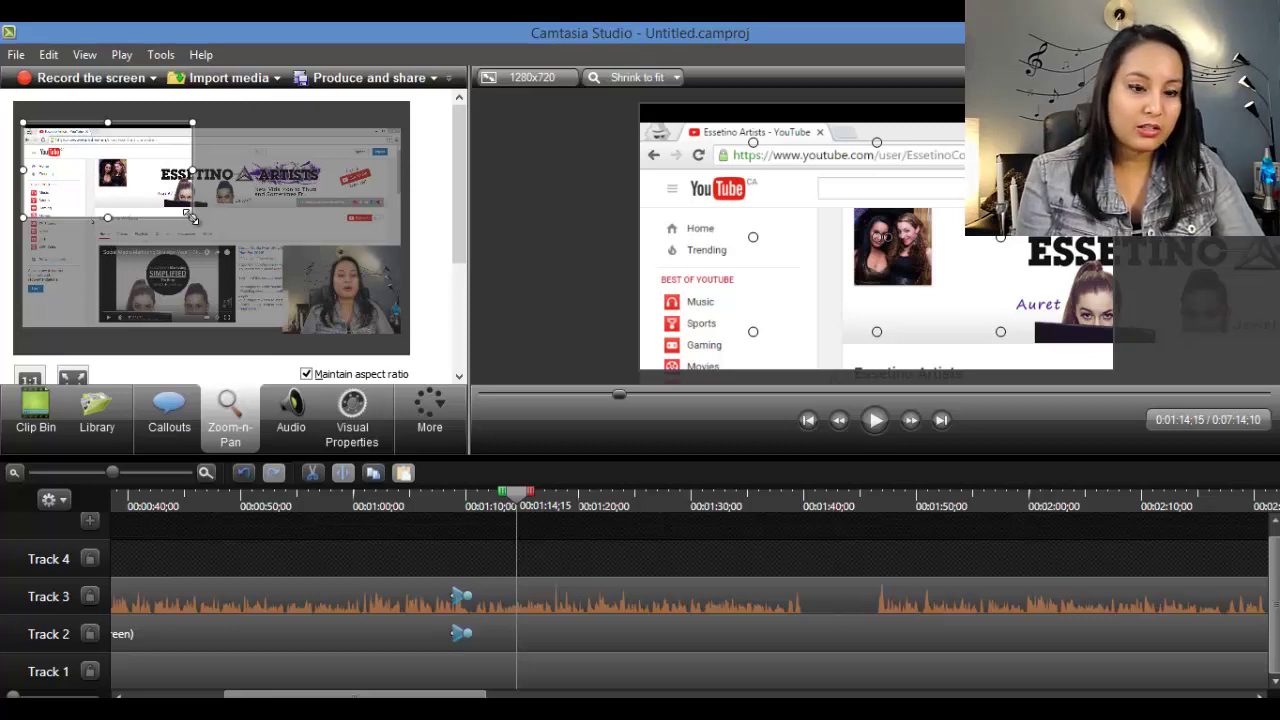
{"action": "left_click_drag", "start_coordinate": [190, 216], "coordinate": [313, 333]}
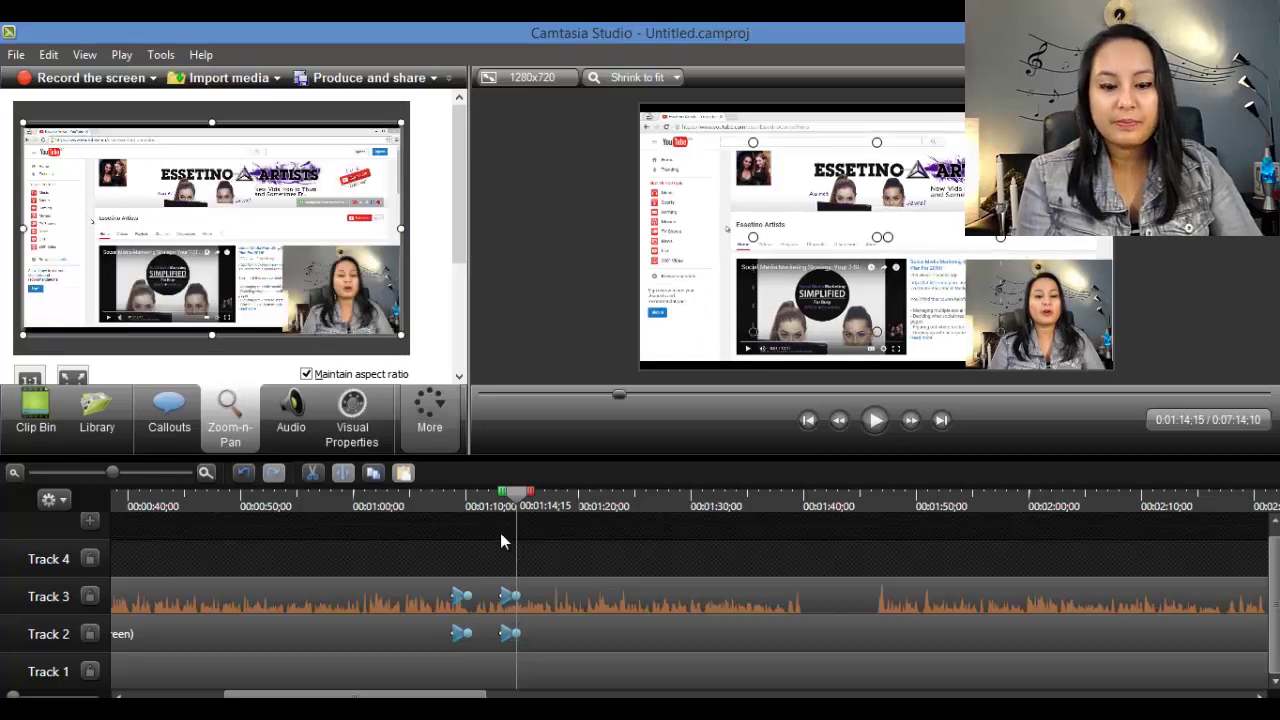
Step: Play from 0:01:08;03 through both zoom animations and on to the silent gap after 0:01:38 to review them
{"action": "left_click", "coordinate": [446, 503]}
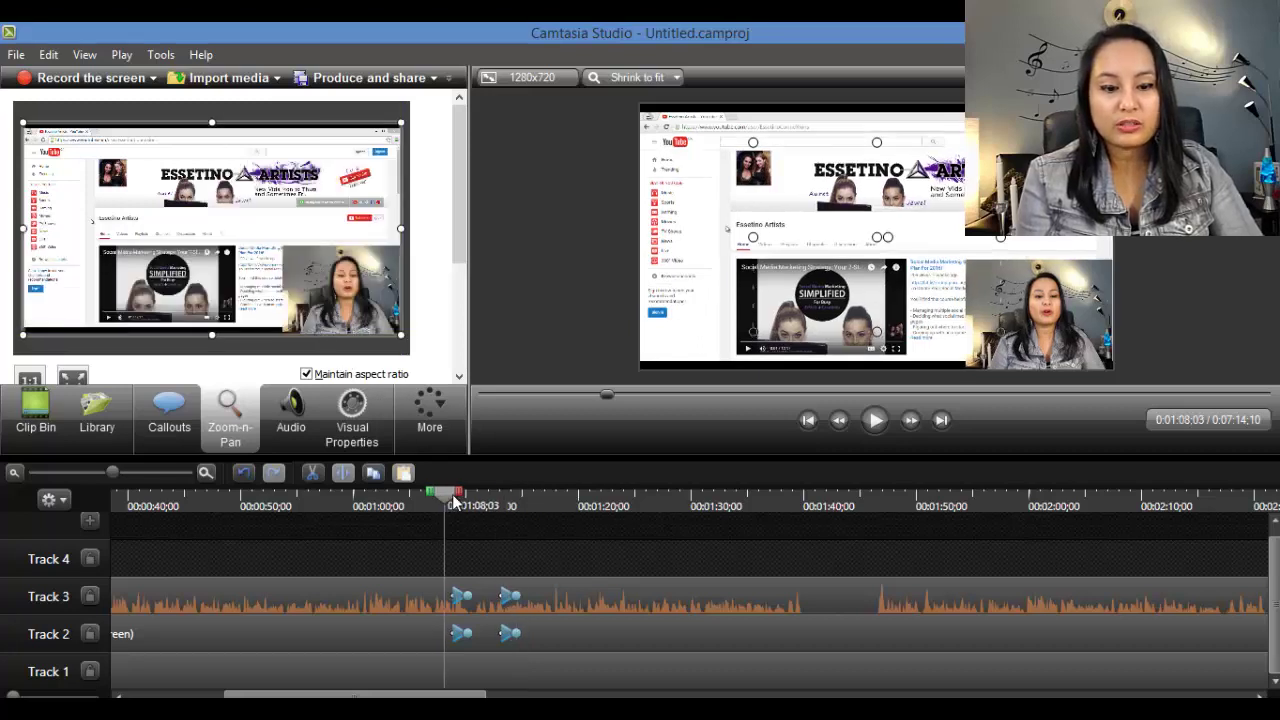
{"action": "left_click", "coordinate": [874, 421]}
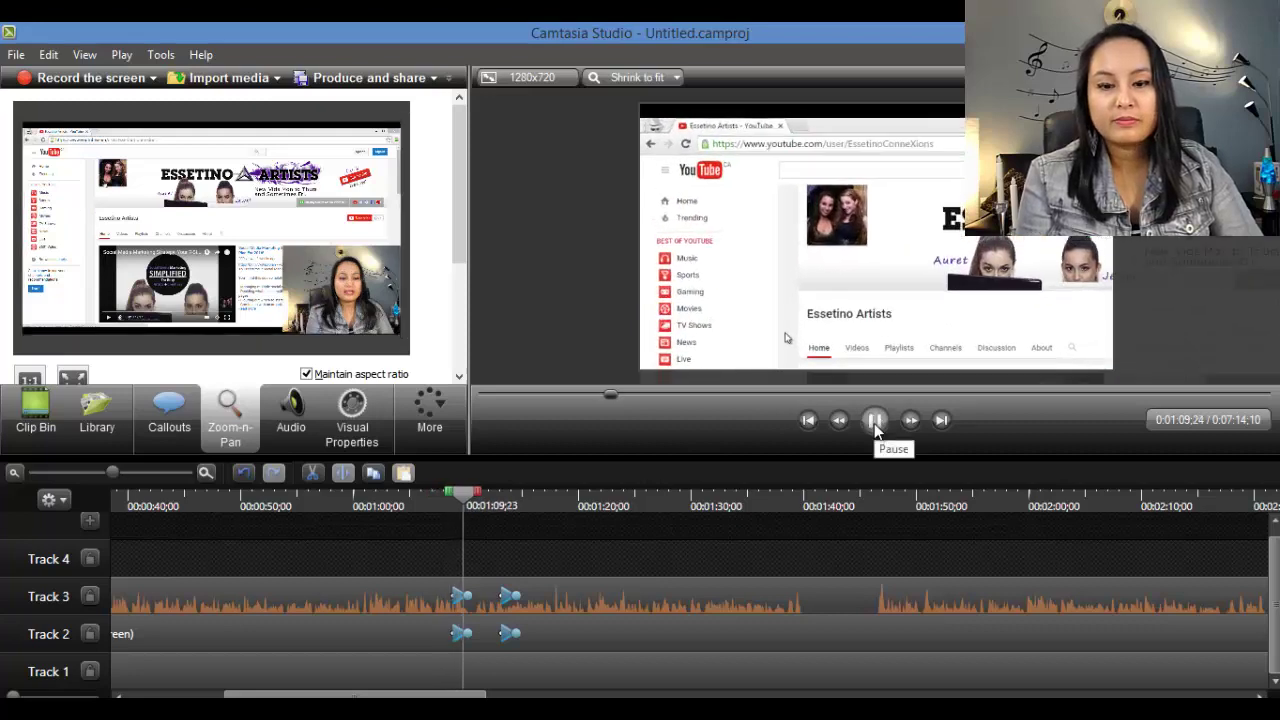
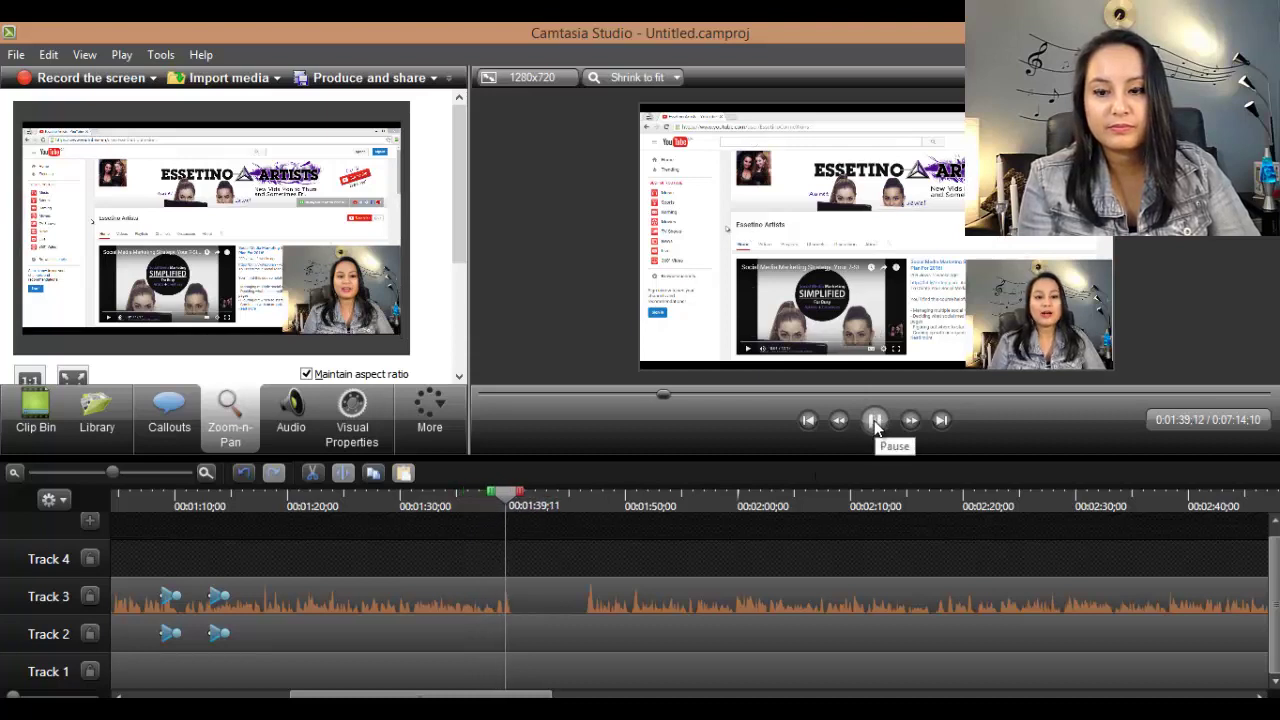
{"action": "left_click", "coordinate": [875, 421]}
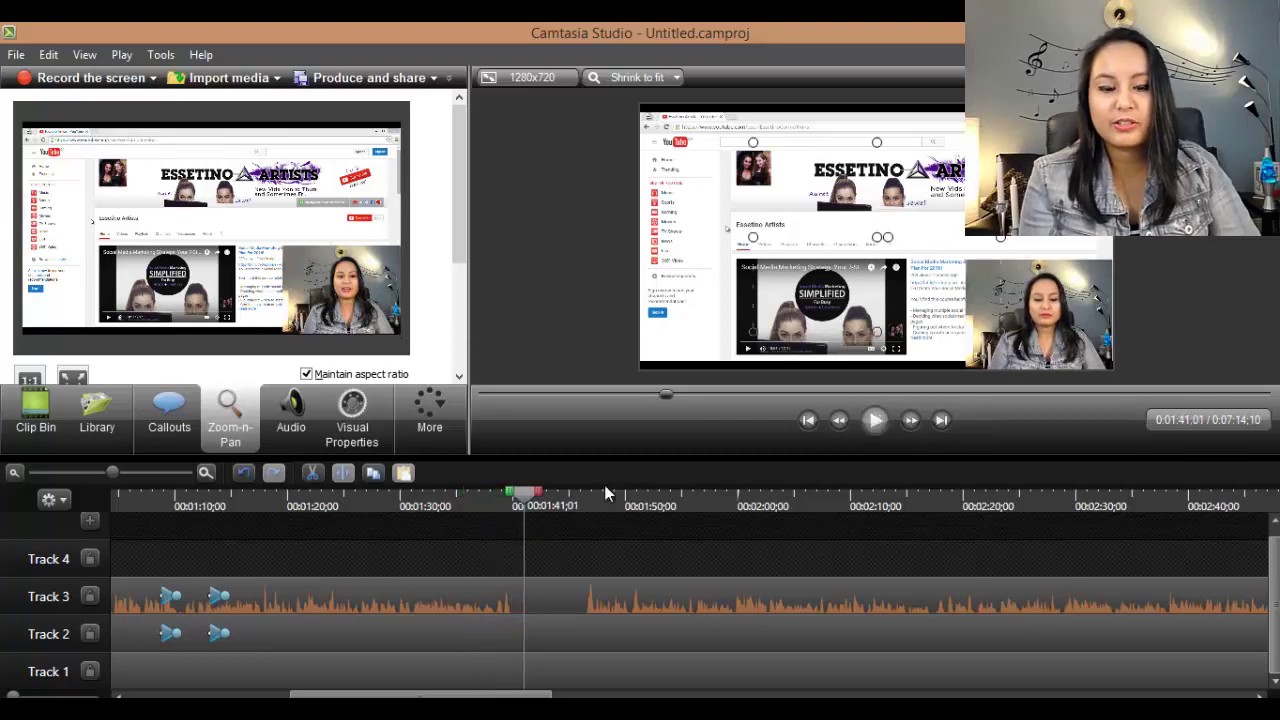
Step: Replay from 0:01:35;28 to locate the start of the silent gap and split the clips on Tracks 1 to 3 at 0:01:38;13
{"action": "left_click_drag", "start_coordinate": [519, 505], "coordinate": [467, 501]}
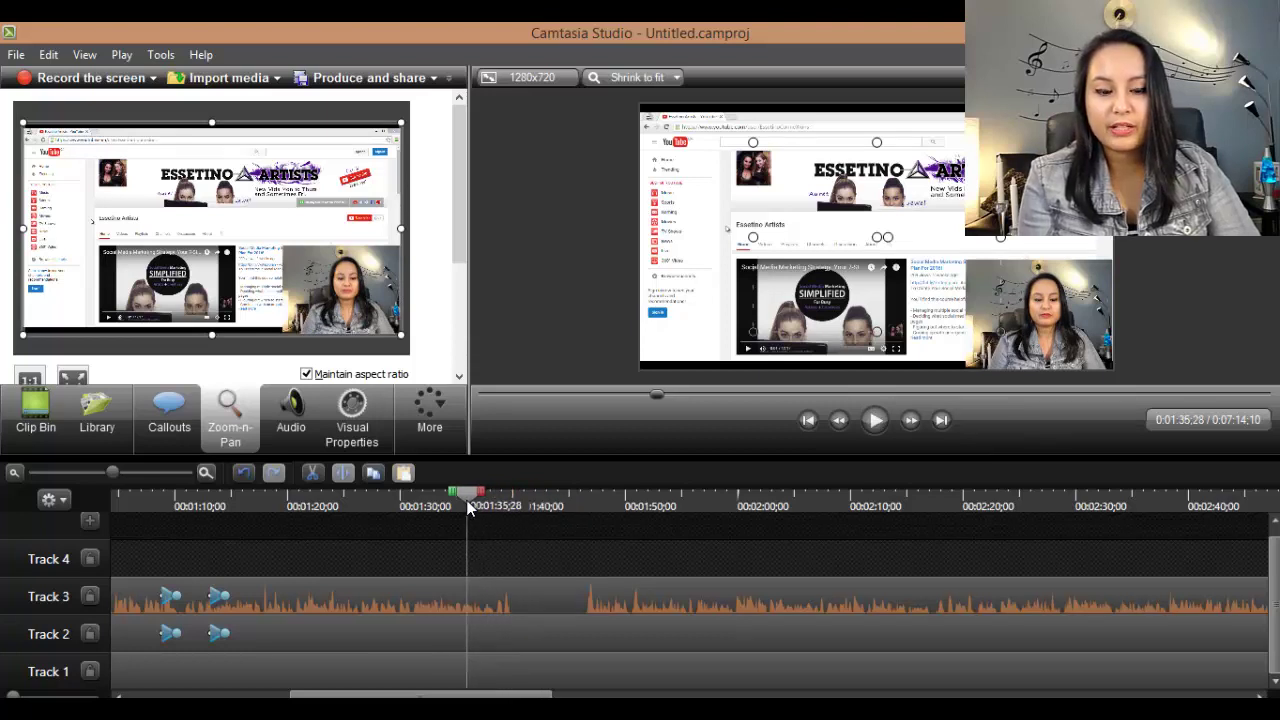
{"action": "left_click", "coordinate": [868, 424]}
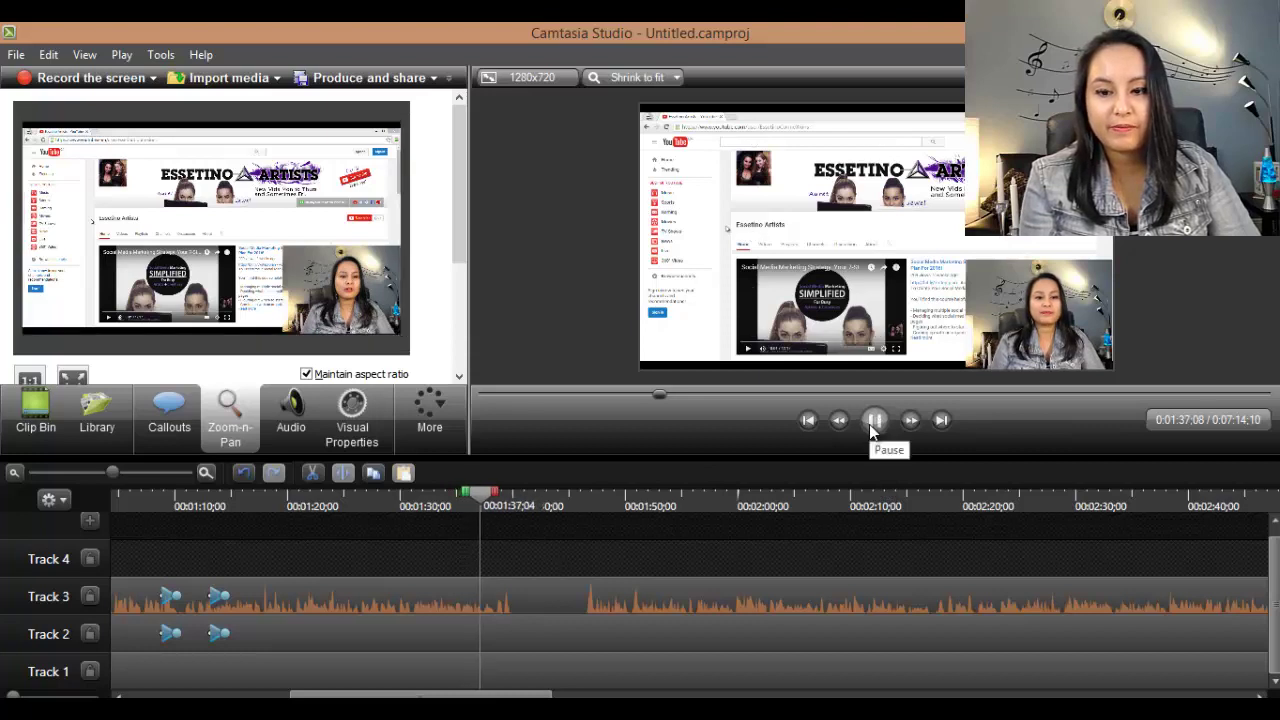
{"action": "left_click", "coordinate": [869, 424]}
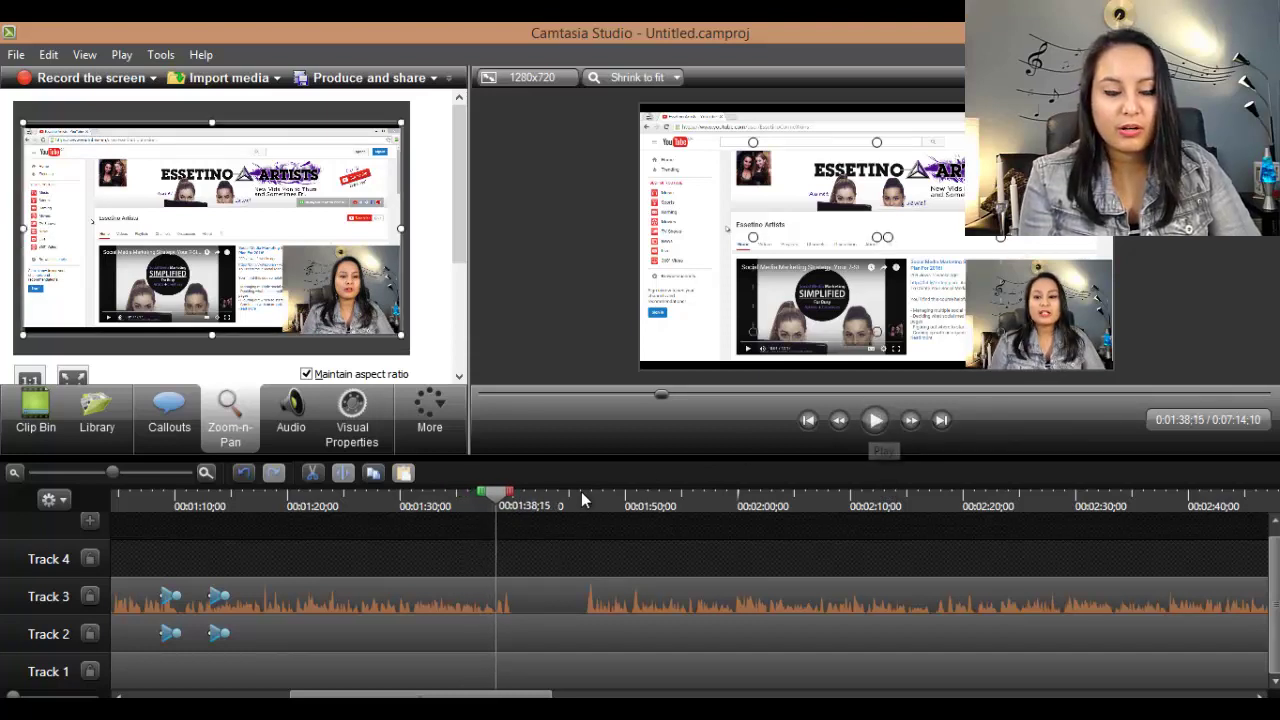
{"action": "left_click", "coordinate": [490, 493]}
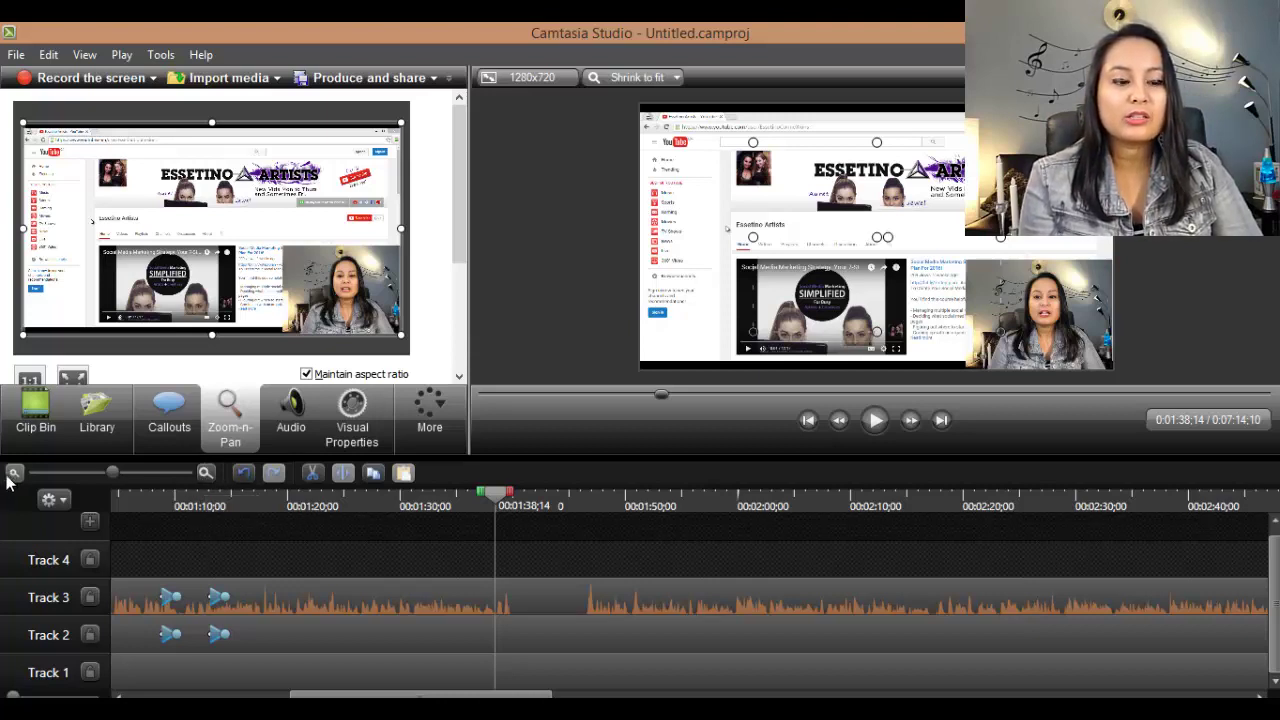
{"action": "left_click", "coordinate": [205, 474]}
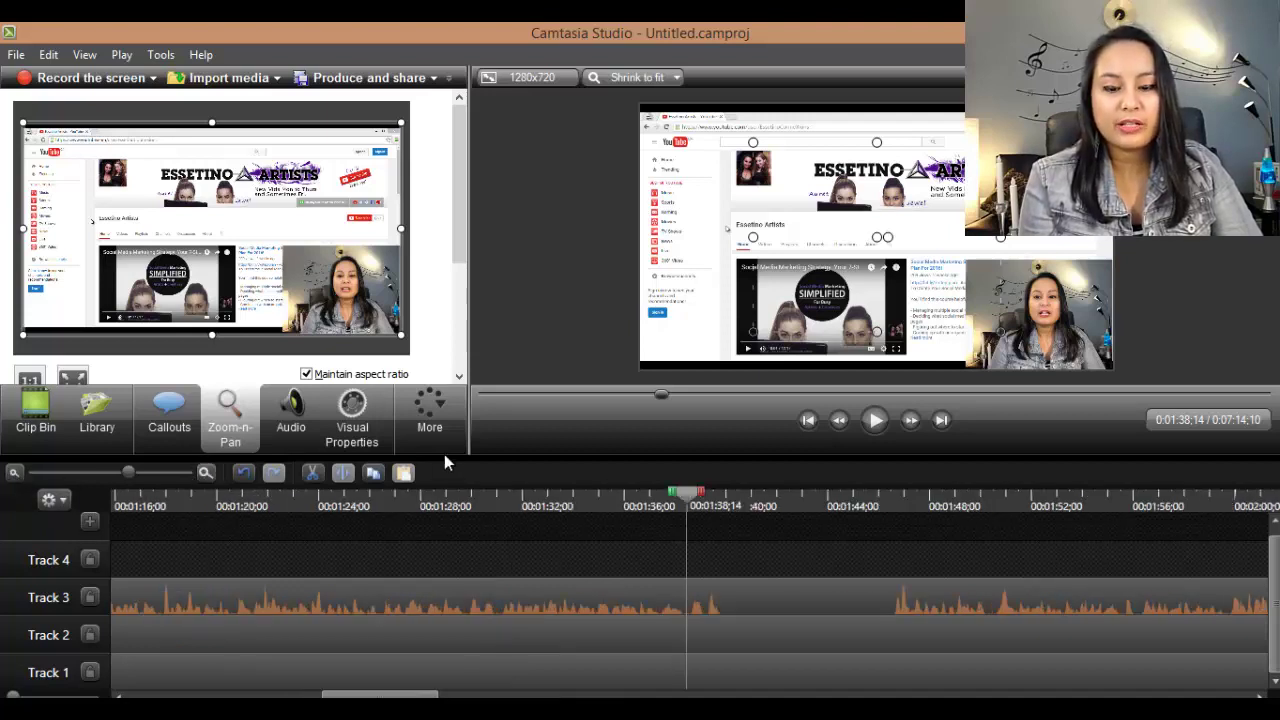
{"action": "left_click", "coordinate": [686, 505]}
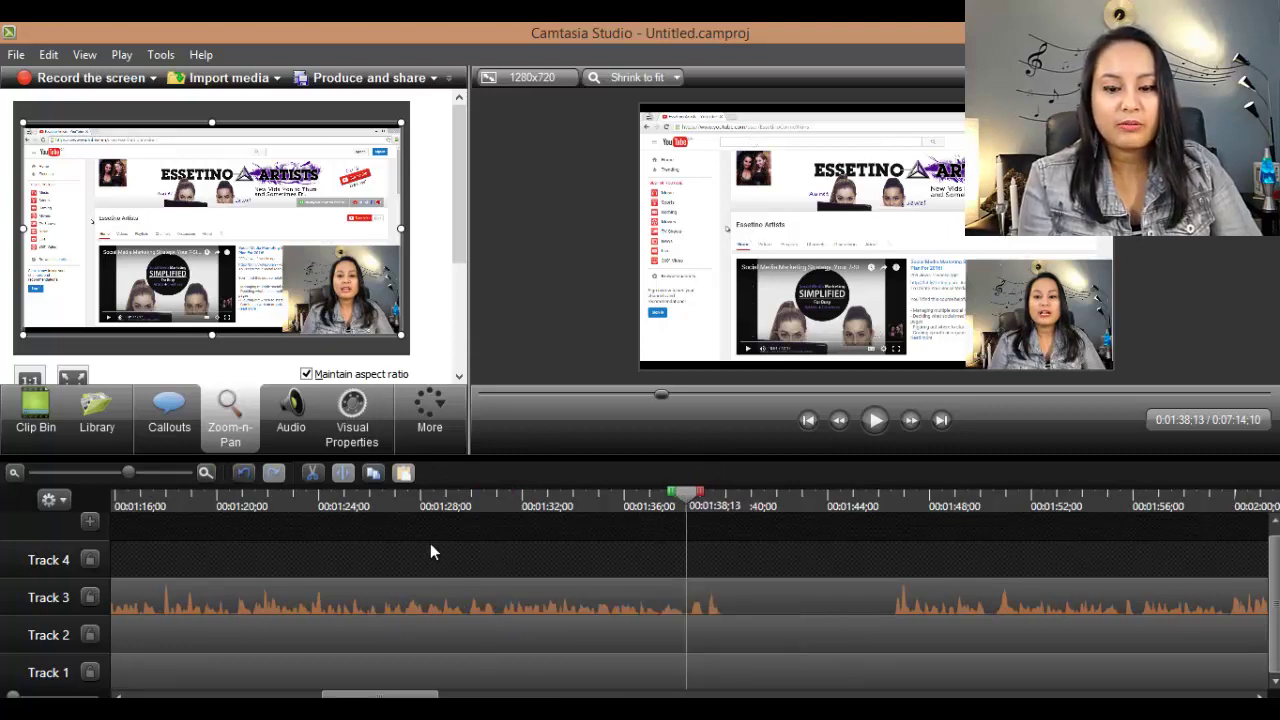
{"action": "left_click_drag", "start_coordinate": [432, 545], "coordinate": [458, 690]}
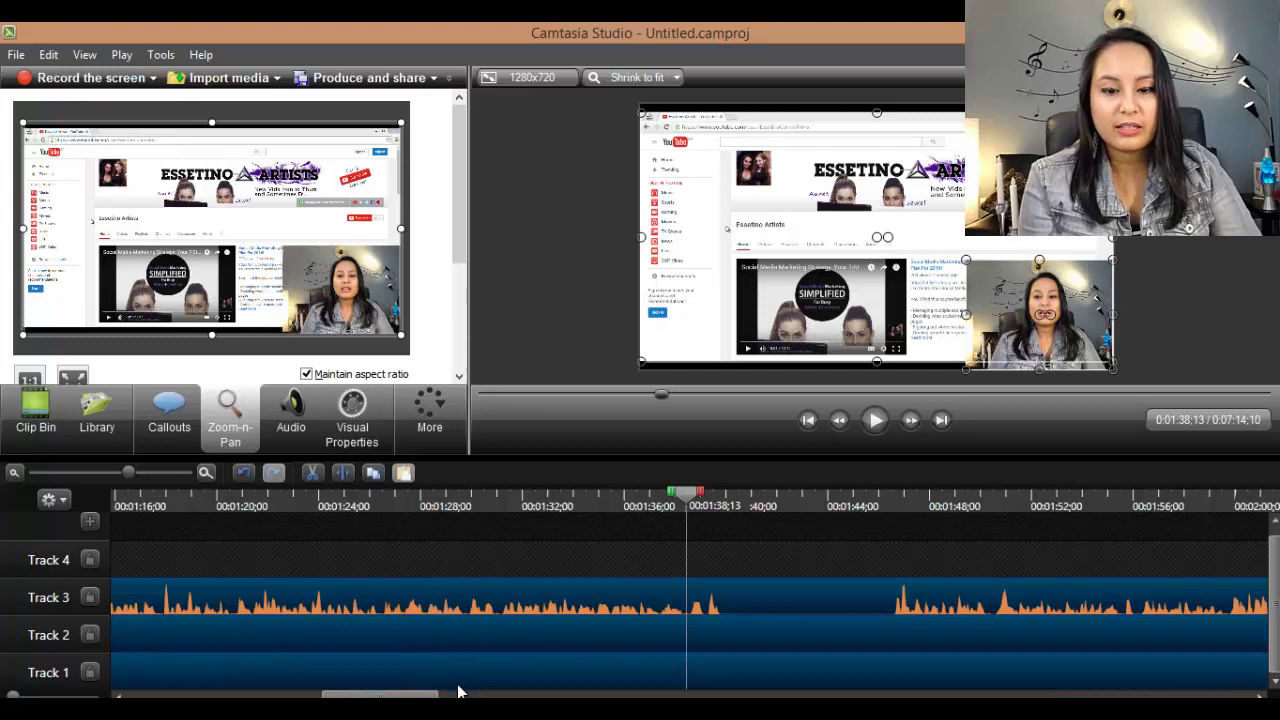
{"action": "left_click", "coordinate": [347, 474]}
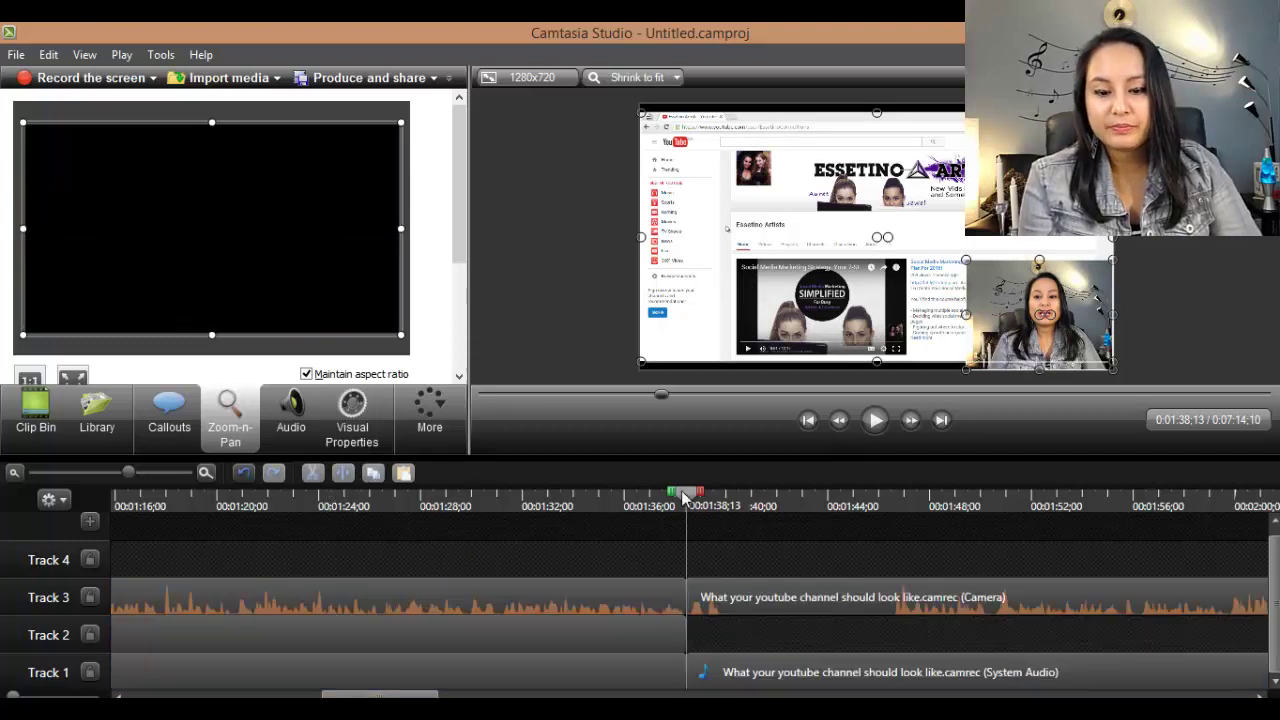
Step: Play from 0:01:46;15 to find where speech resumes and split the clips on all three tracks at 0:01:46;17
{"action": "left_click_drag", "start_coordinate": [688, 494], "coordinate": [888, 513]}
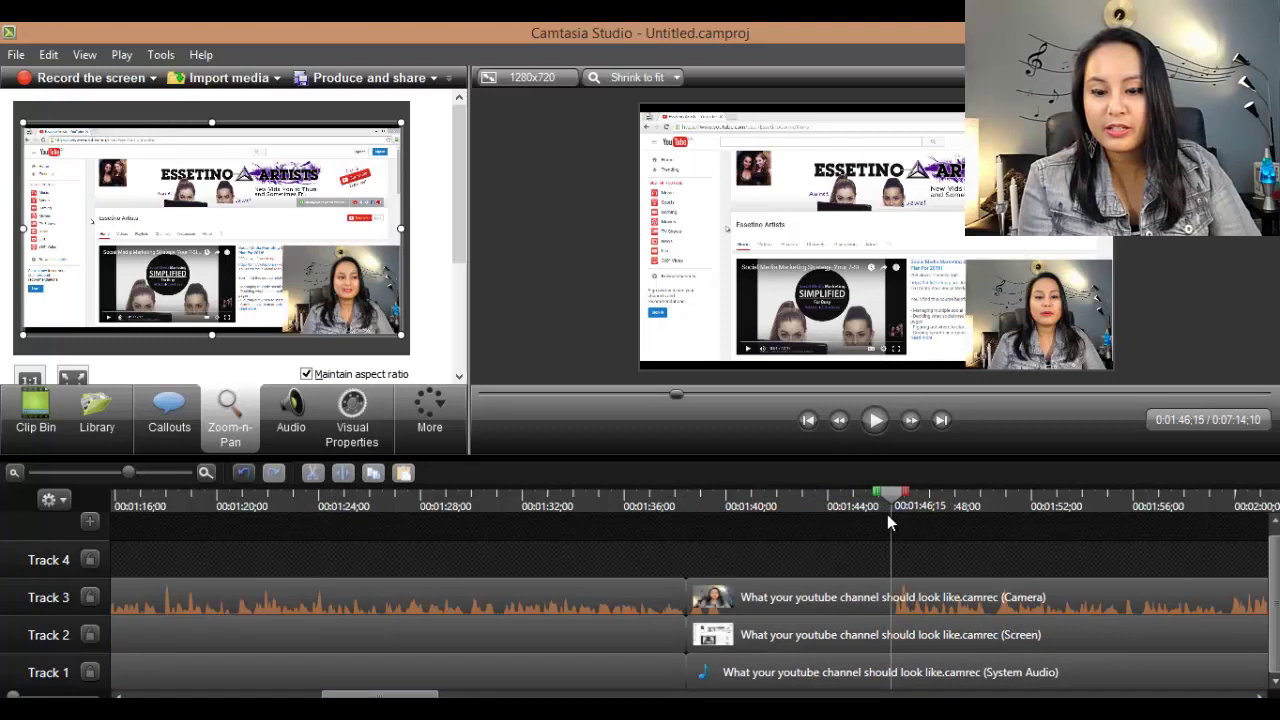
{"action": "left_click", "coordinate": [875, 421]}
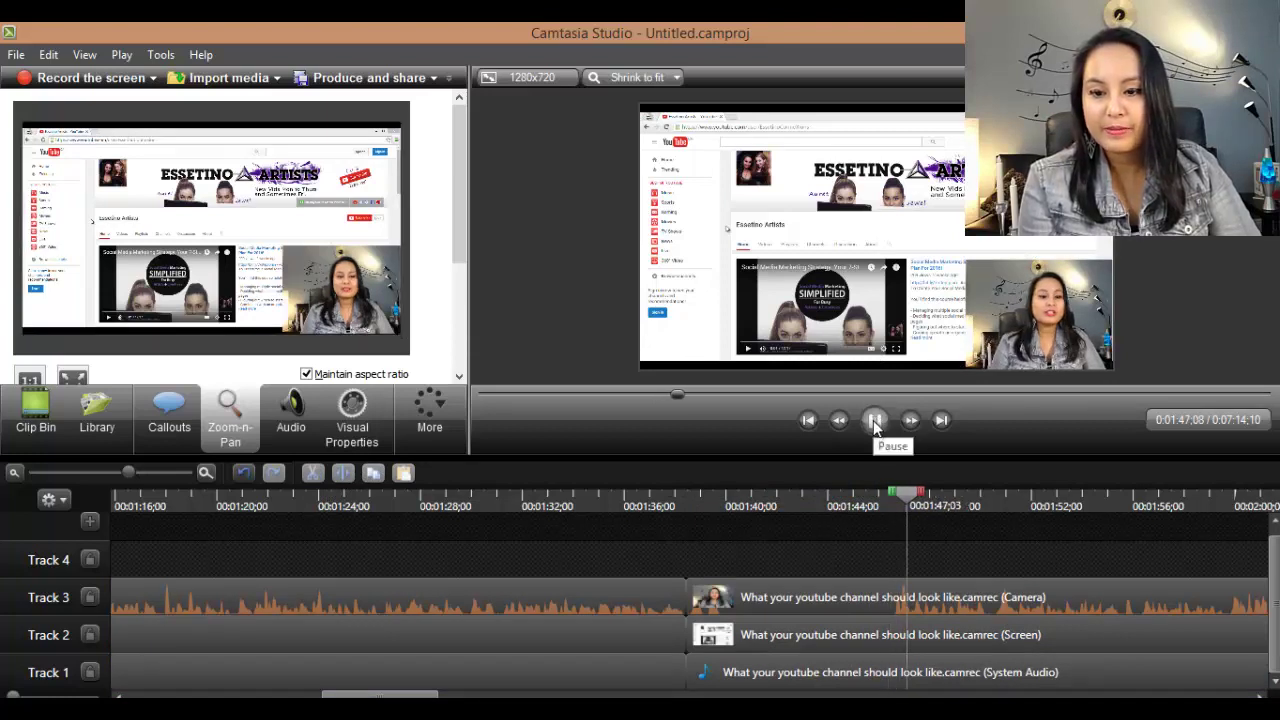
{"action": "left_click", "coordinate": [875, 421]}
{"action": "left_click_drag", "start_coordinate": [924, 494], "coordinate": [897, 500]}
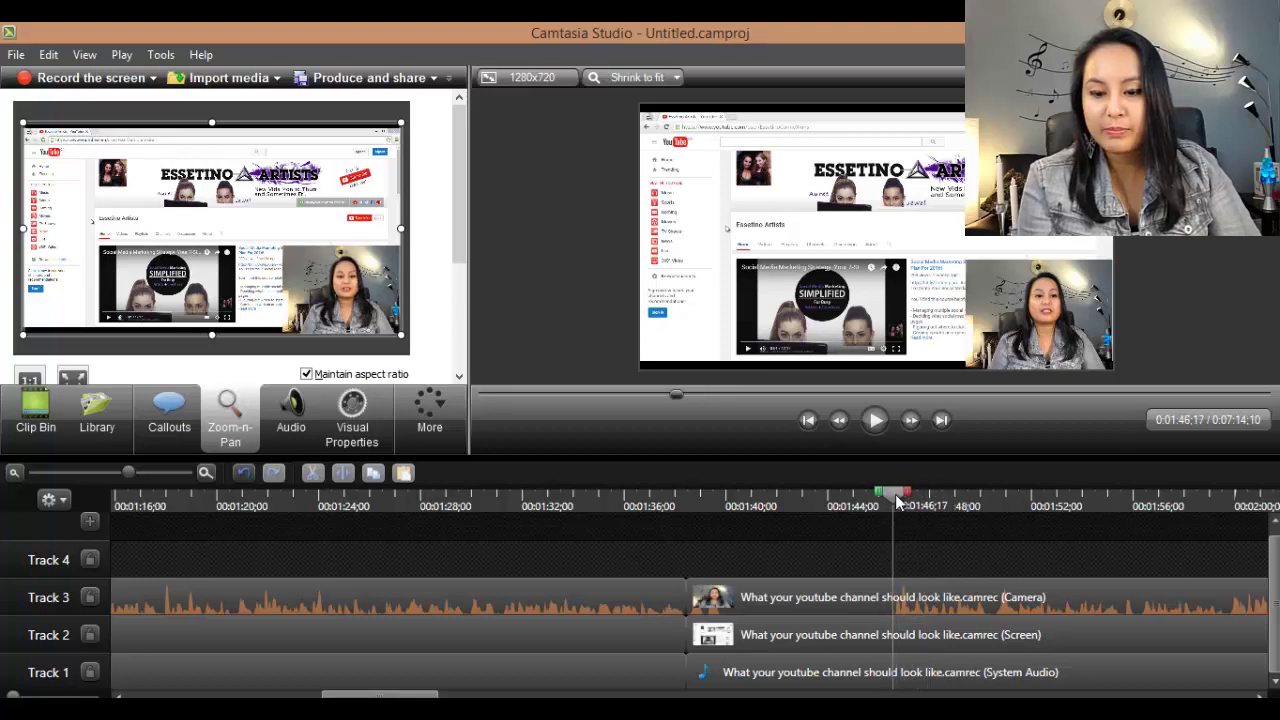
{"action": "left_click_drag", "start_coordinate": [750, 590], "coordinate": [757, 688]}
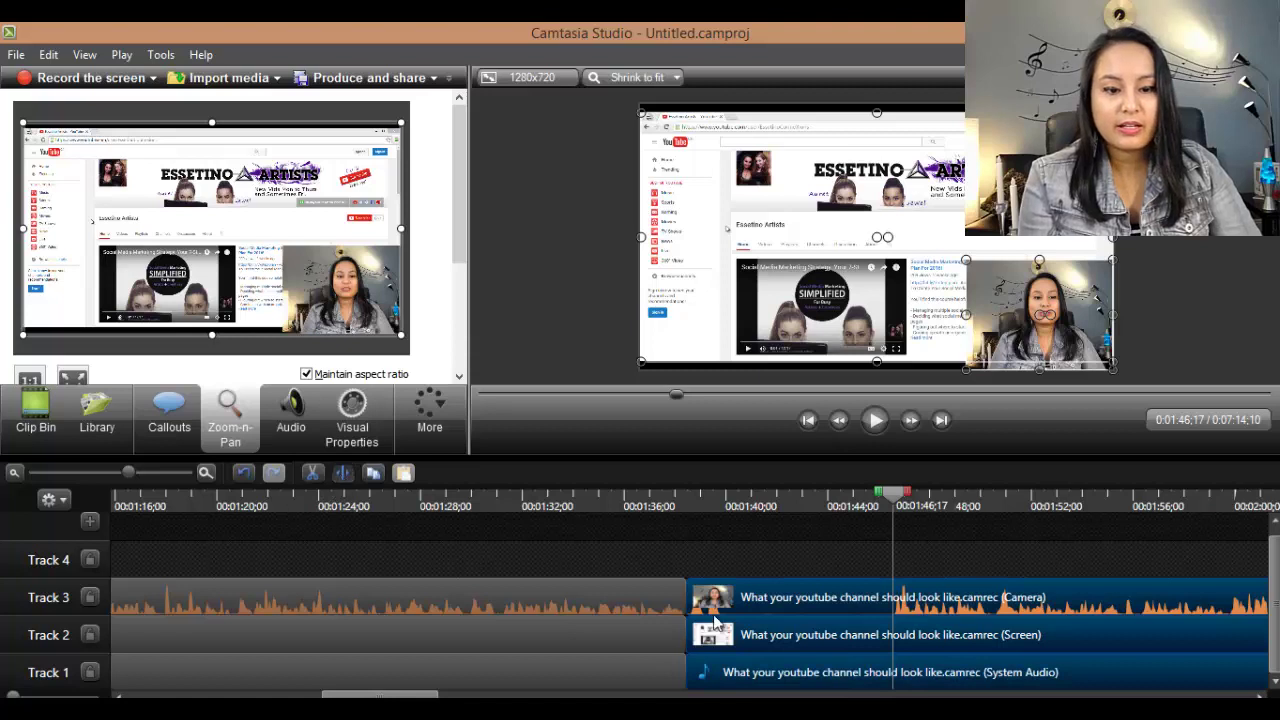
{"action": "left_click", "coordinate": [343, 472]}
Step: Delete the silent section between the two splits and move the remaining clips on all three tracks back to close the gap
{"action": "left_click_drag", "start_coordinate": [772, 544], "coordinate": [778, 684]}
{"action": "key", "text": "Delete"}
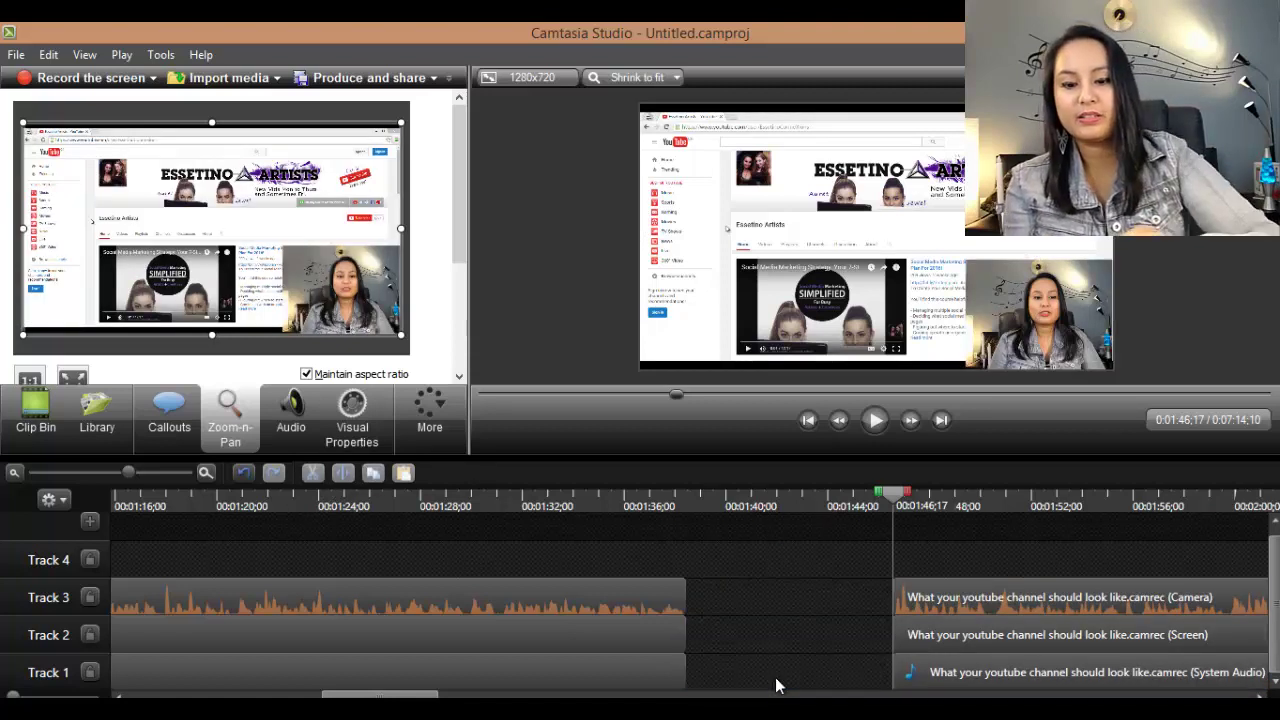
{"action": "left_click", "coordinate": [928, 604]}
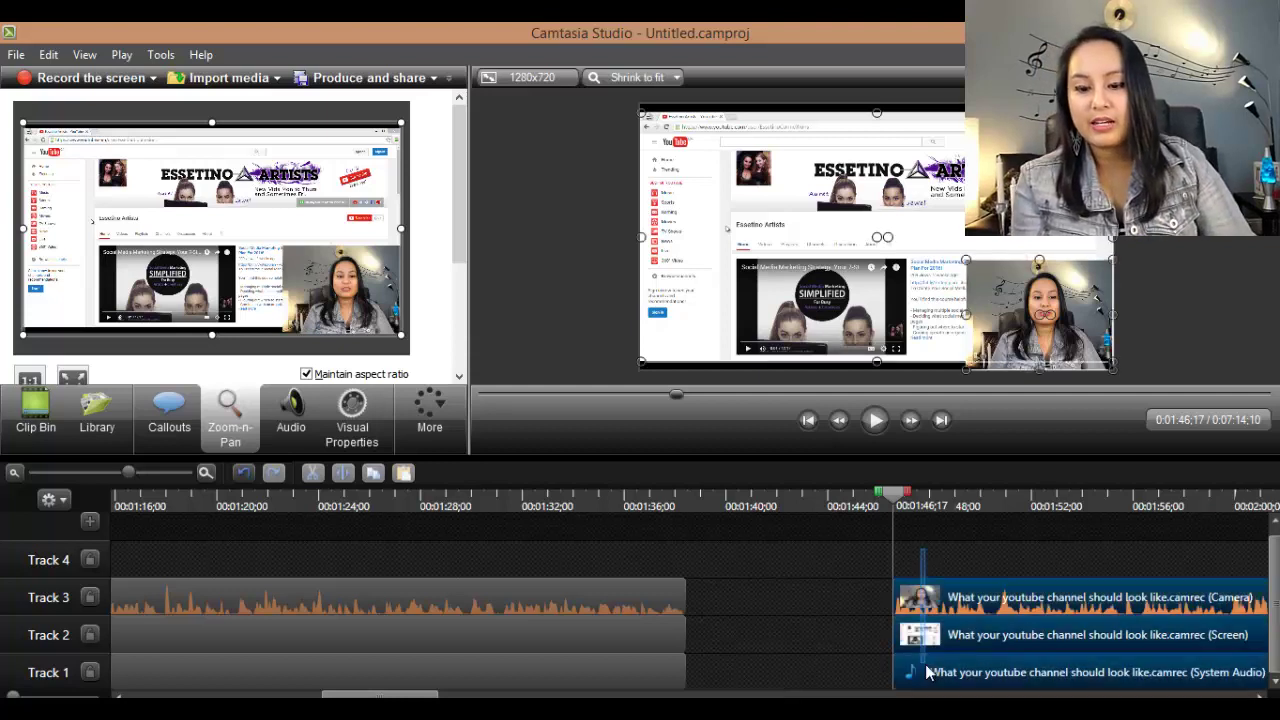
{"action": "left_click_drag", "start_coordinate": [845, 624], "coordinate": [637, 624]}
{"action": "left_click", "coordinate": [35, 420]}
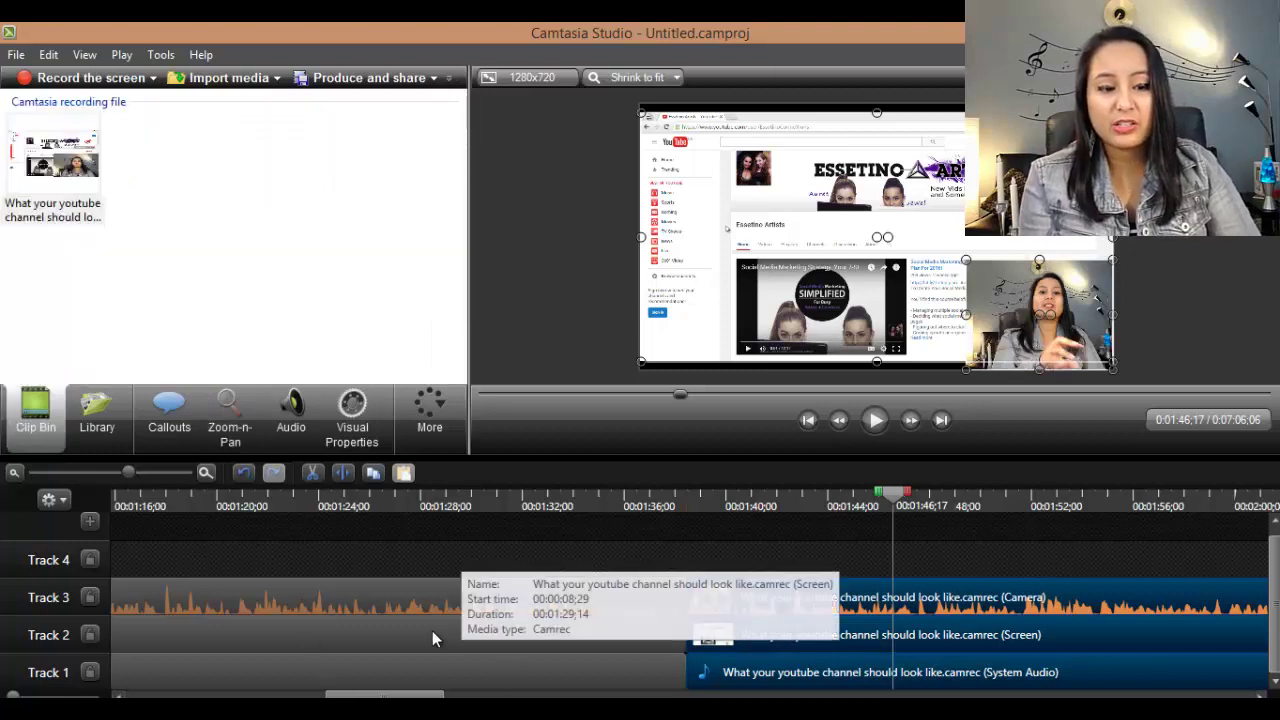
Step: Go to the quiet stretch near the end of the timeline and play from 0:05:40;08 to check where speech resumes
{"action": "left_click", "coordinate": [14, 472]}
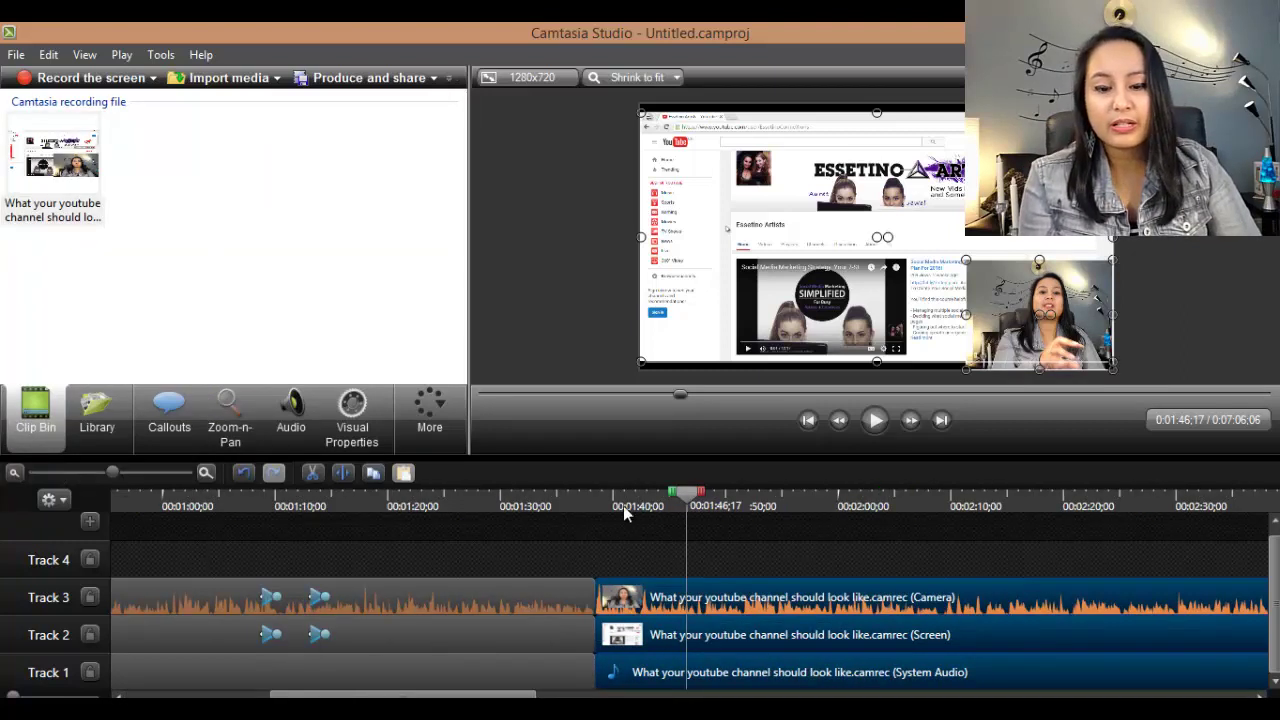
{"action": "left_click_drag", "start_coordinate": [689, 493], "coordinate": [598, 512]}
{"action": "left_click_drag", "start_coordinate": [420, 694], "coordinate": [517, 694]}
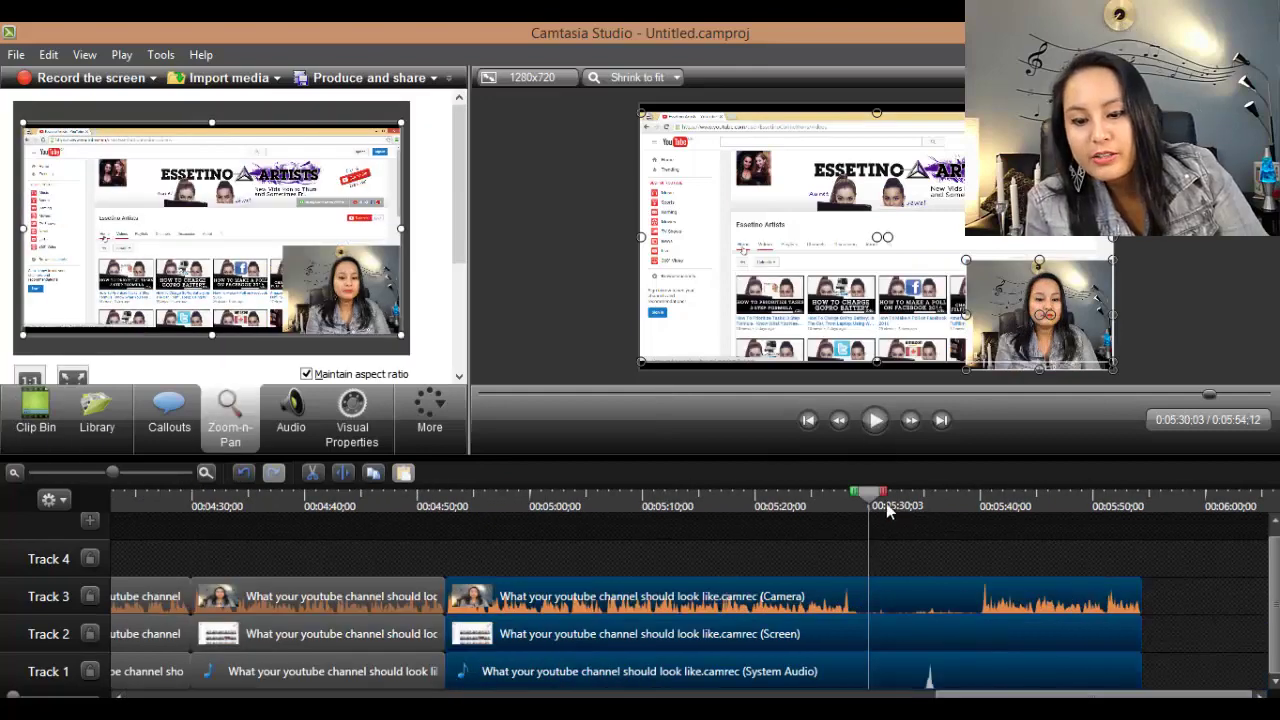
{"action": "left_click_drag", "start_coordinate": [870, 503], "coordinate": [977, 517]}
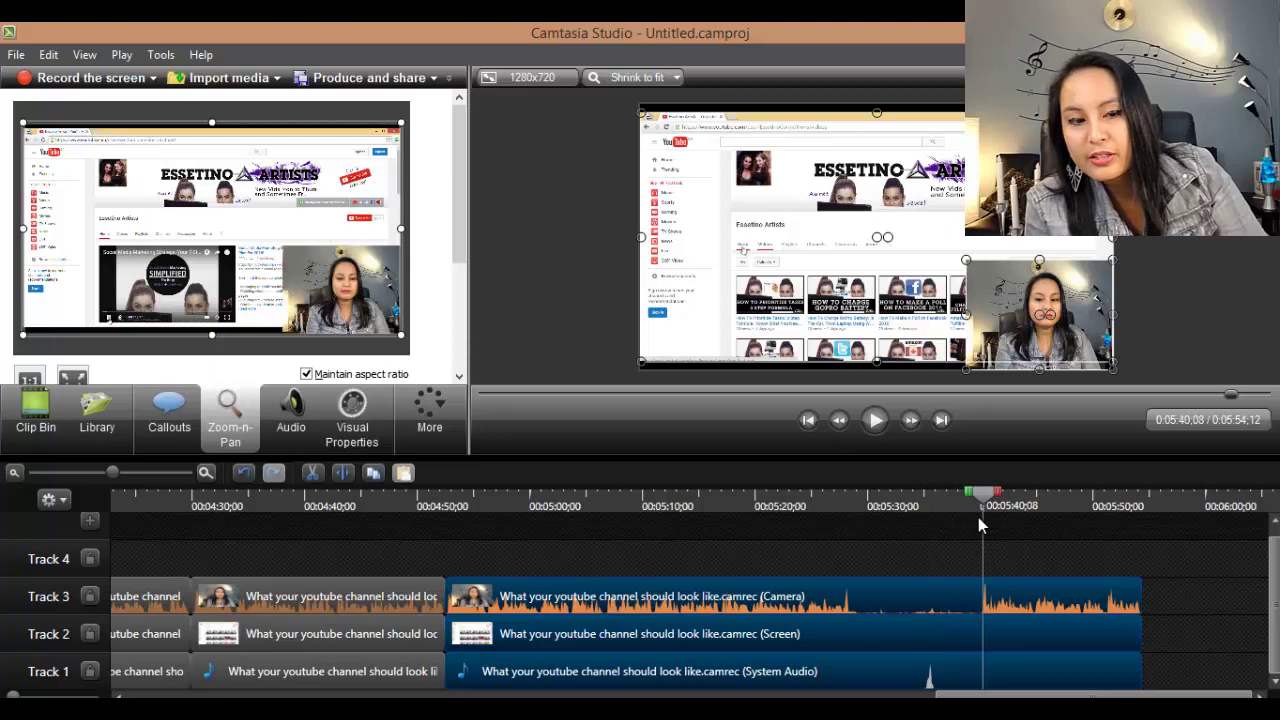
{"action": "left_click", "coordinate": [873, 420]}
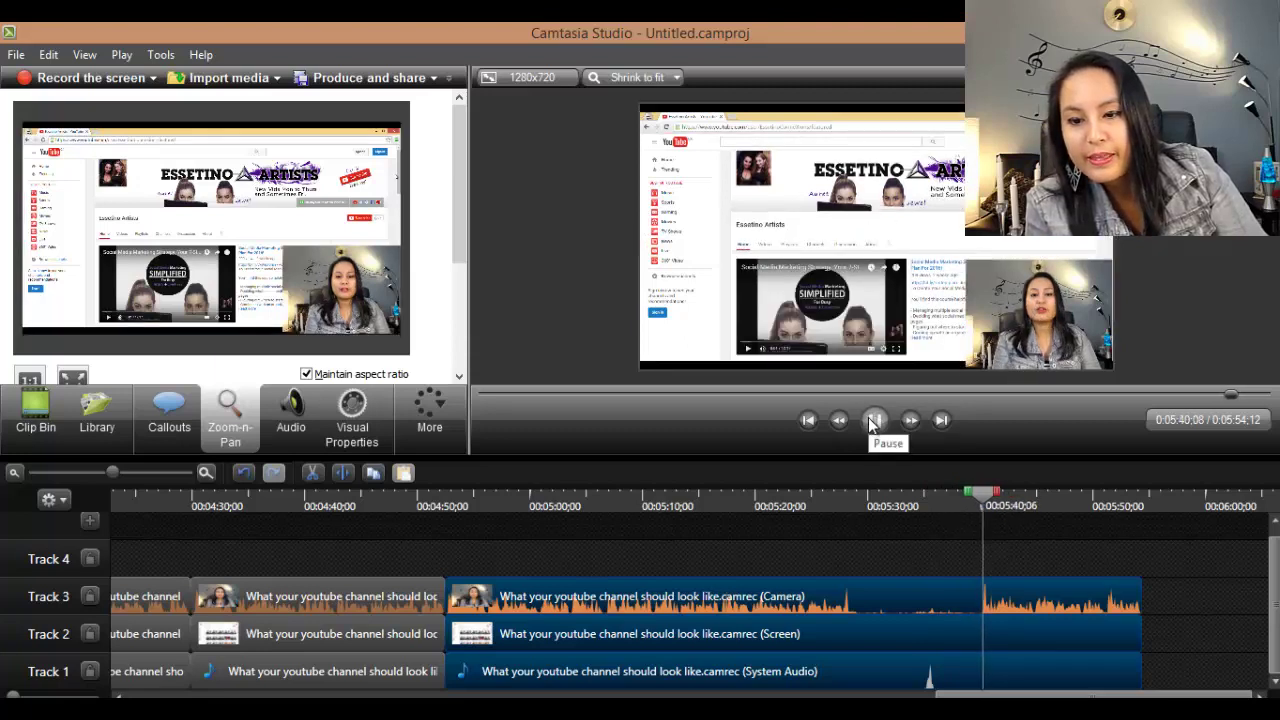
{"action": "left_click", "coordinate": [873, 420]}
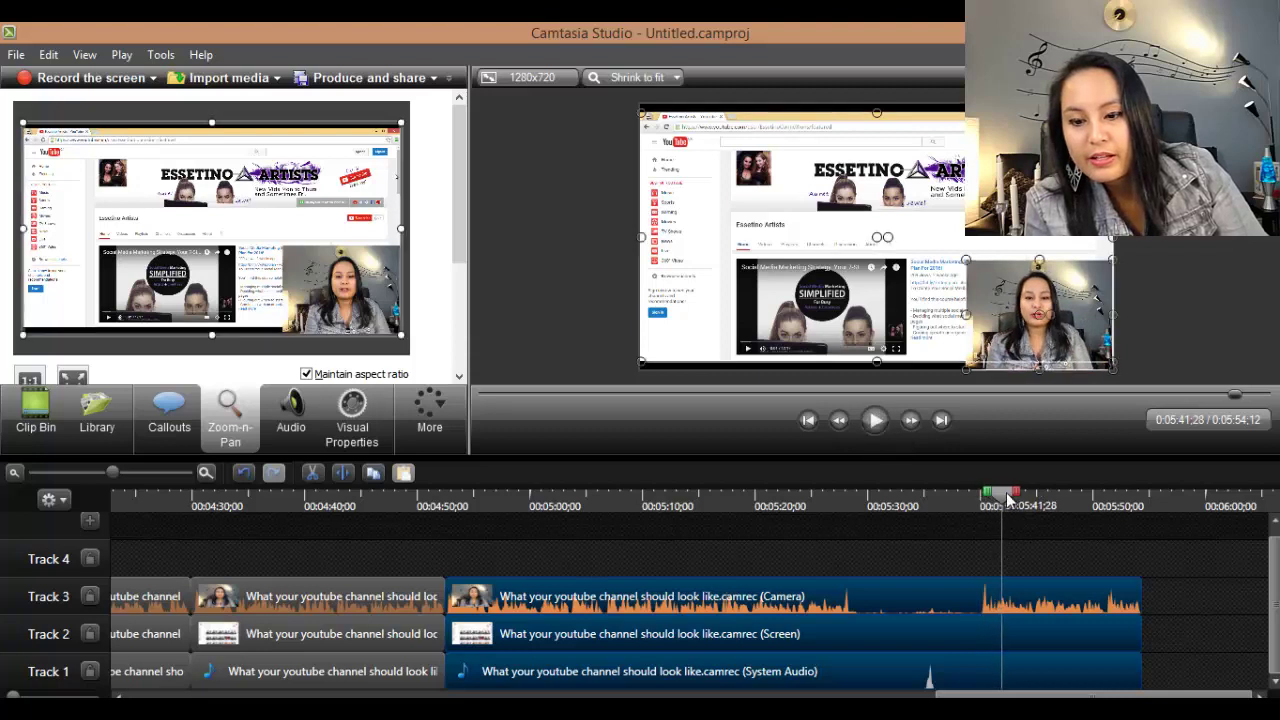
Step: Play from 0:05:27;18 to find where the quiet stretch begins and split the clips on all three tracks at 0:05:28;14
{"action": "left_click_drag", "start_coordinate": [968, 501], "coordinate": [841, 507]}
{"action": "left_click", "coordinate": [875, 420]}
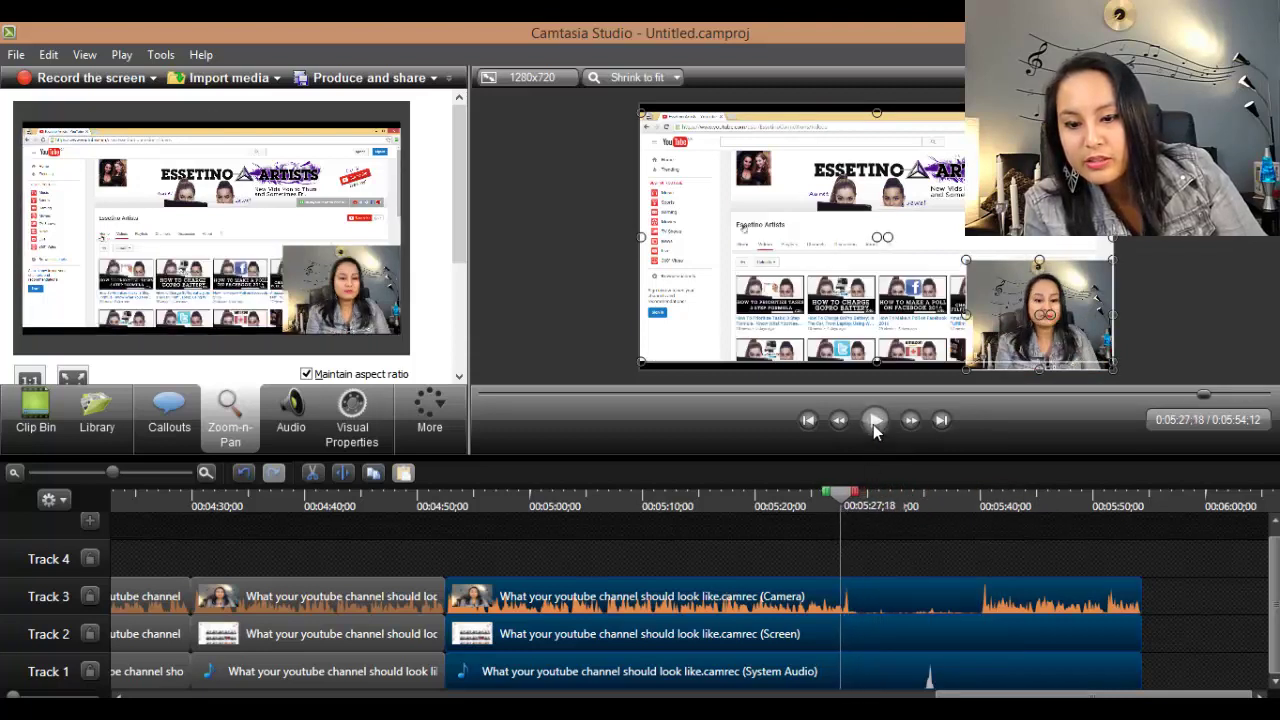
{"action": "left_click", "coordinate": [875, 420]}
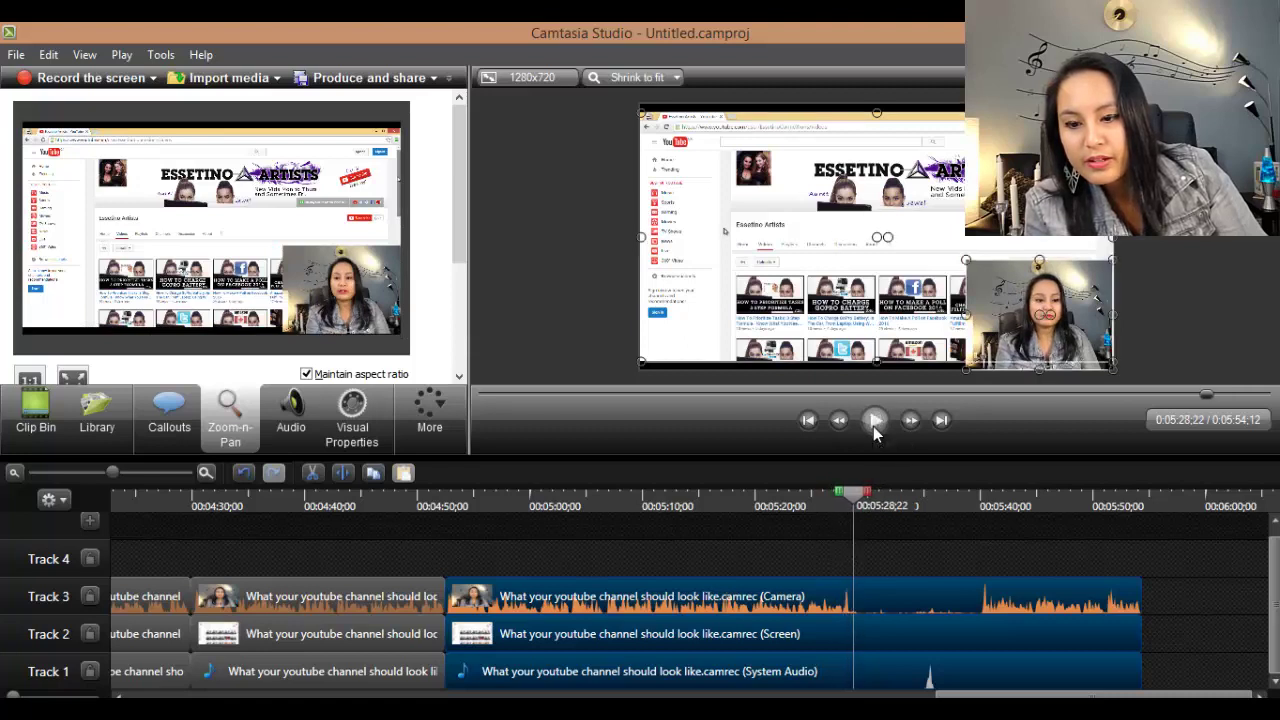
{"action": "left_click_drag", "start_coordinate": [859, 502], "coordinate": [855, 500]}
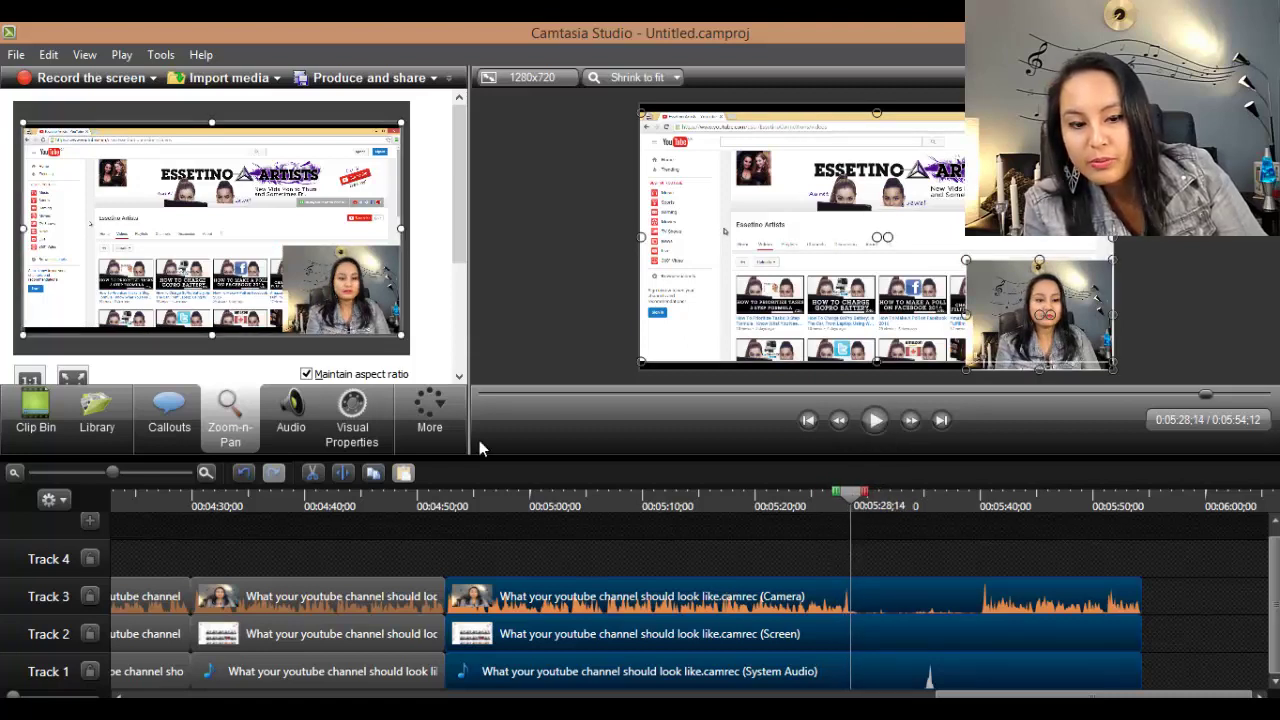
{"action": "left_click", "coordinate": [342, 472]}
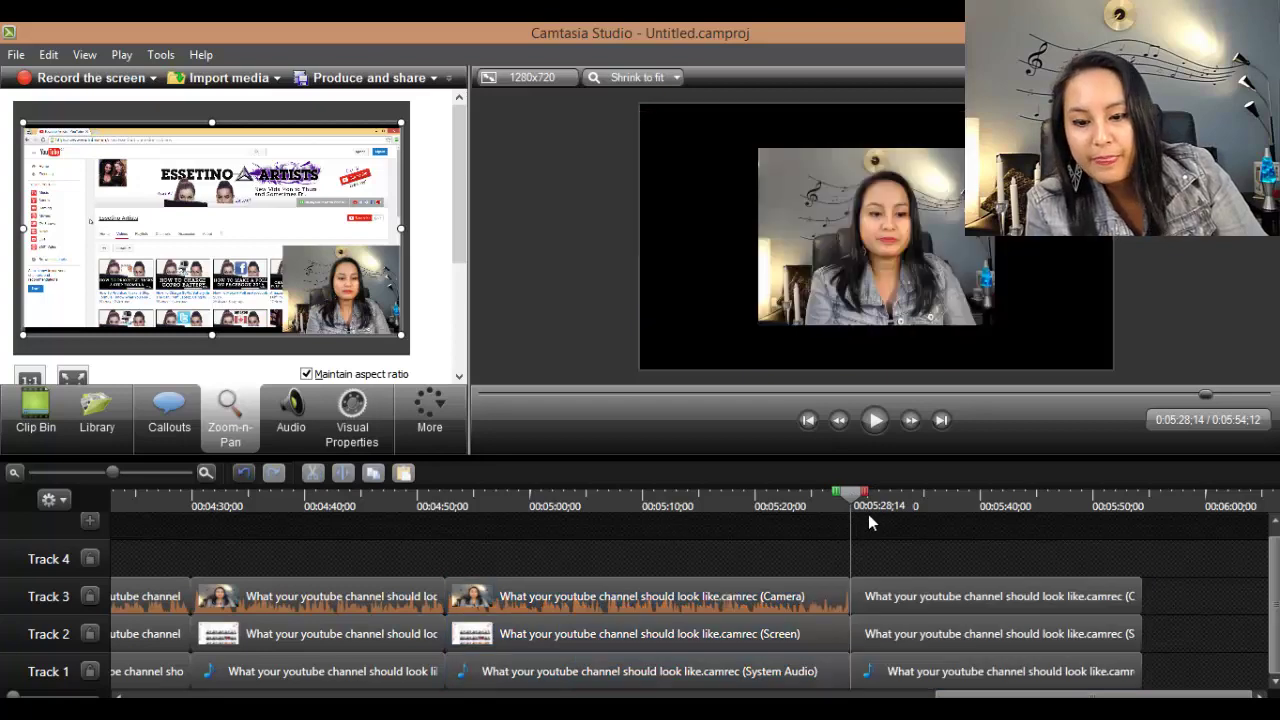
Step: Split the clips on all three tracks at 0:05:39;26 and delete the quiet section between 0:05:28;14 and that split
{"action": "left_click_drag", "start_coordinate": [993, 513], "coordinate": [980, 516]}
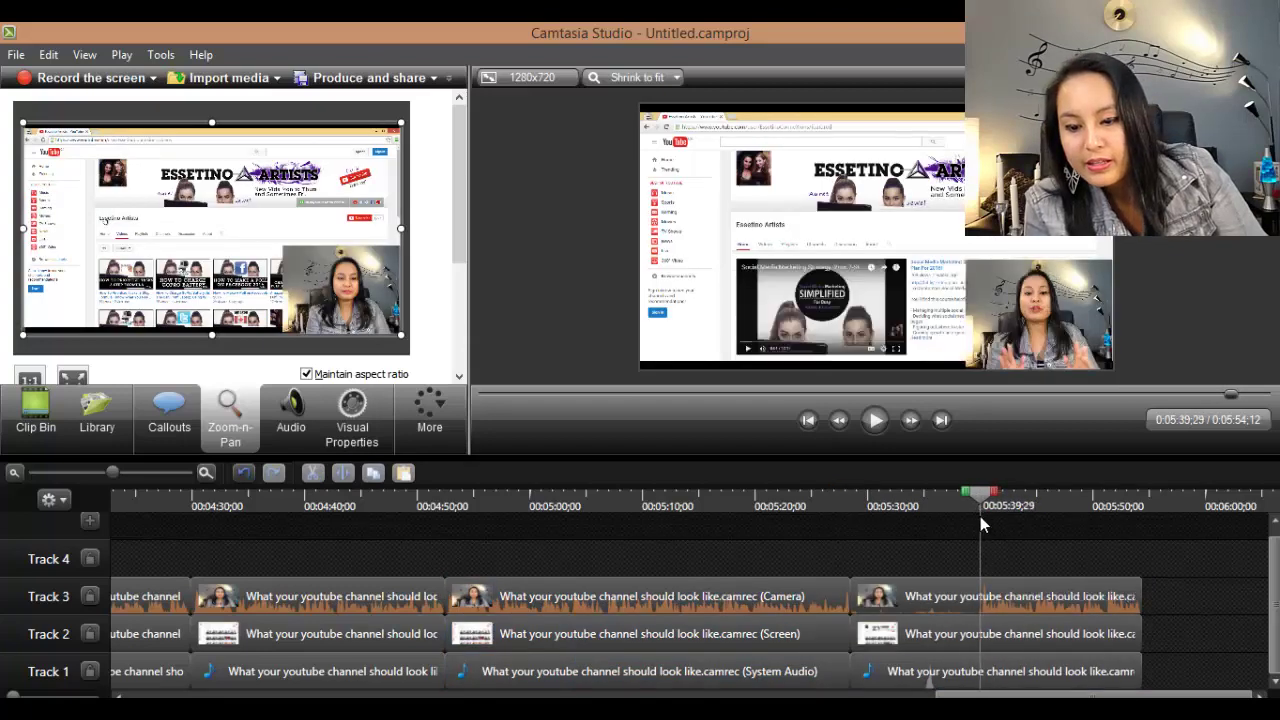
{"action": "left_click_drag", "start_coordinate": [886, 549], "coordinate": [900, 677]}
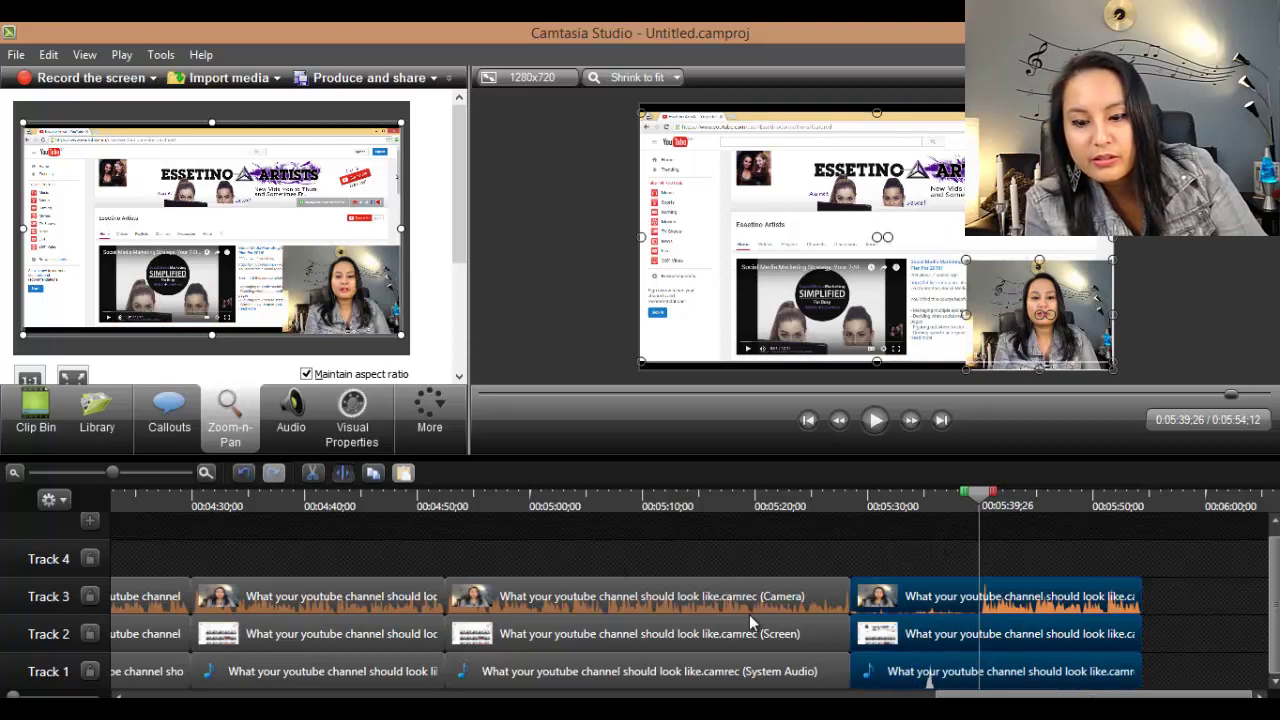
{"action": "key", "text": "s"}
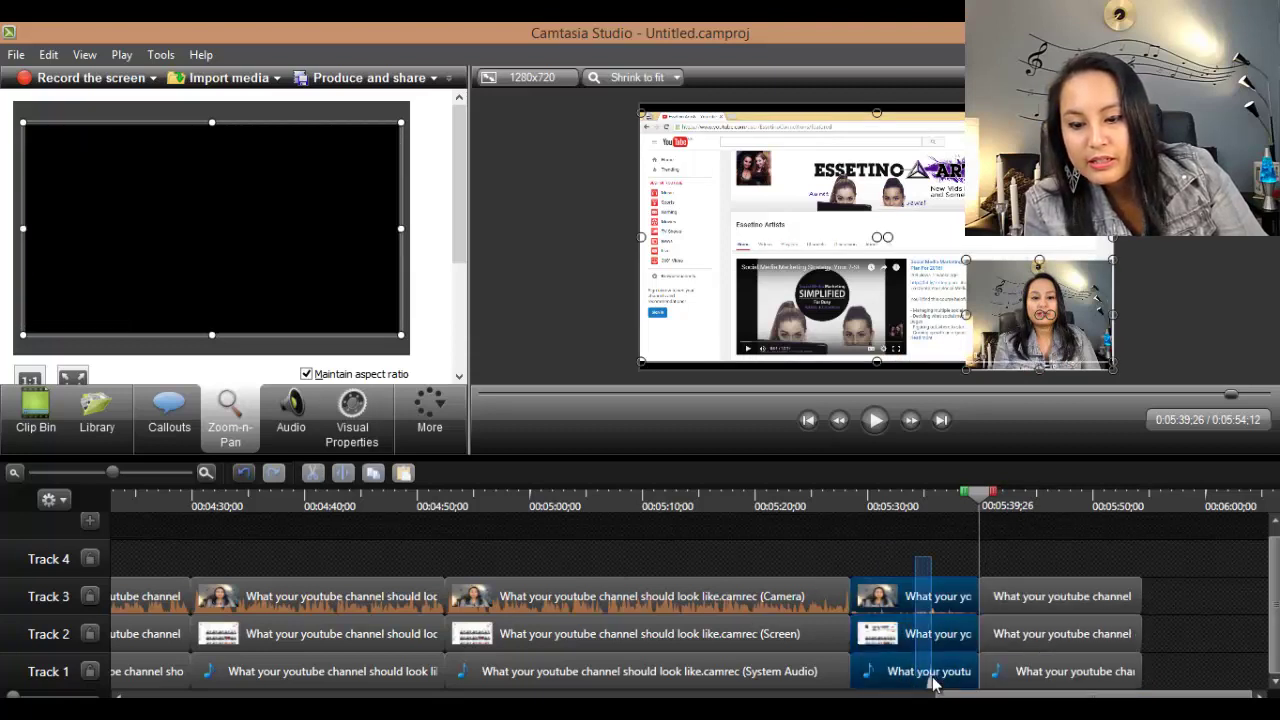
{"action": "key", "text": "Delete"}
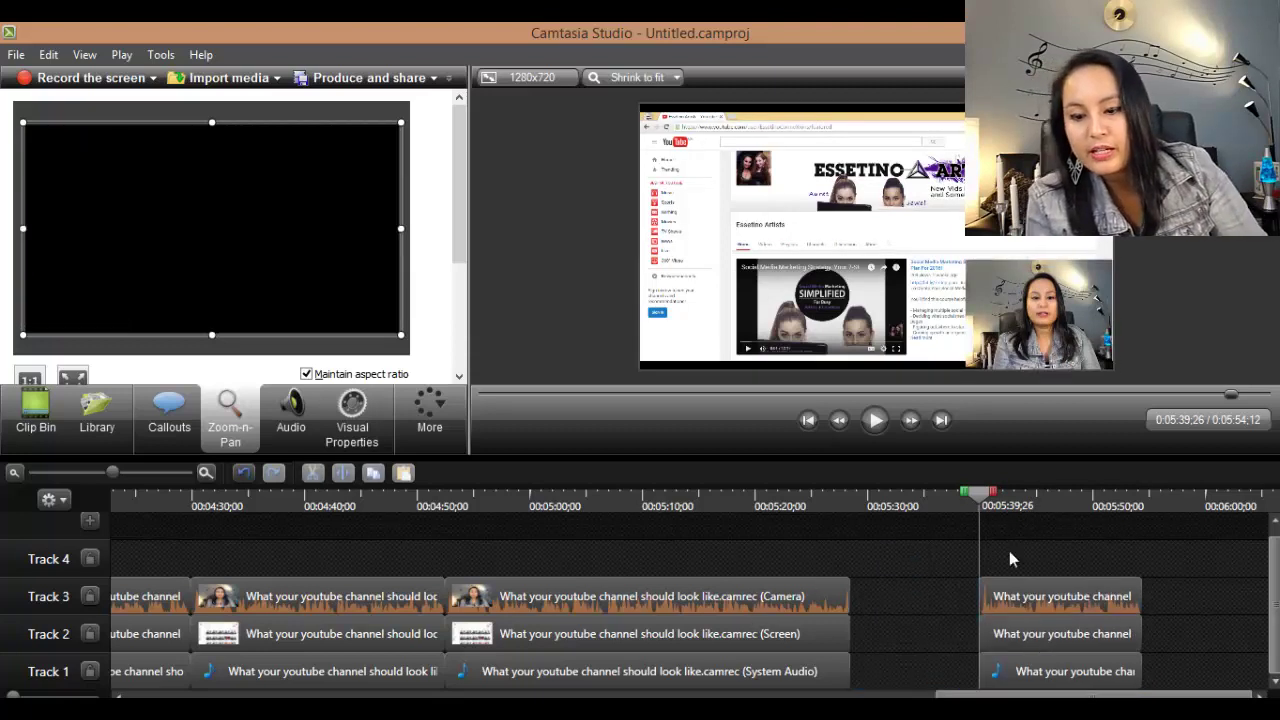
Step: Move the final clips on all three tracks back to close the gap after 0:05:28;14
{"action": "left_click_drag", "start_coordinate": [1009, 559], "coordinate": [1014, 684]}
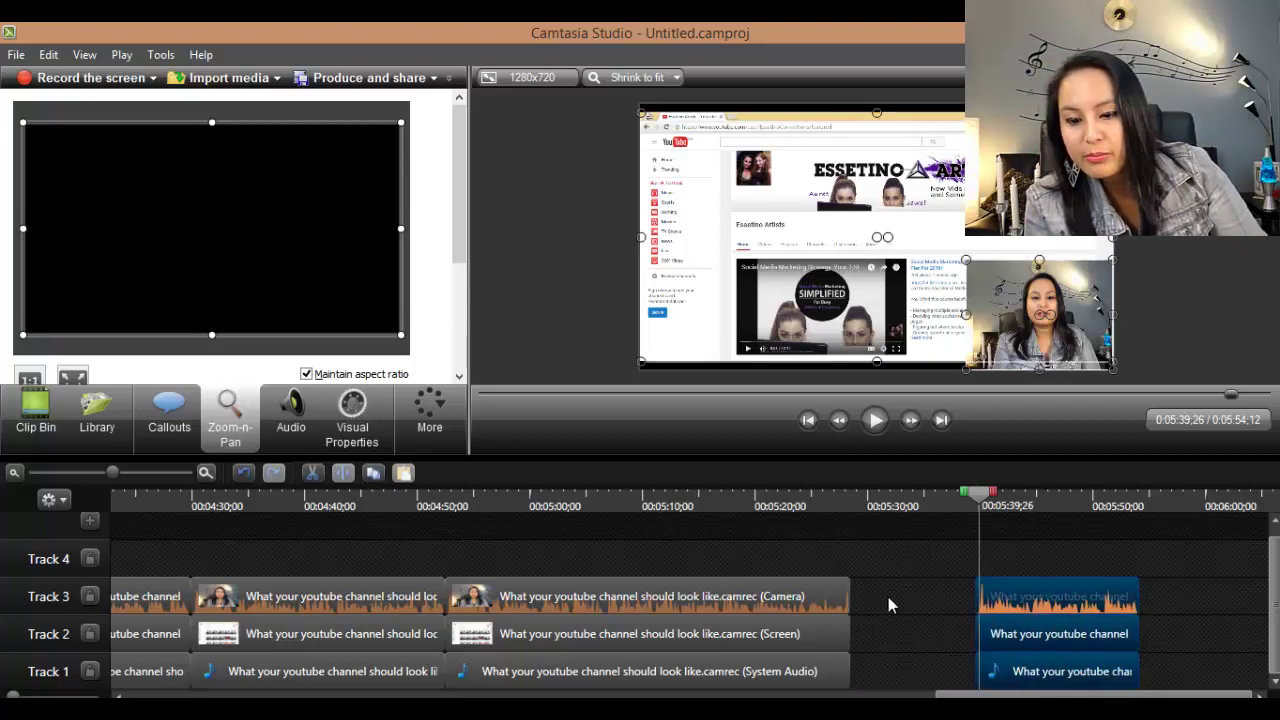
{"action": "left_click_drag", "start_coordinate": [890, 605], "coordinate": [869, 605]}
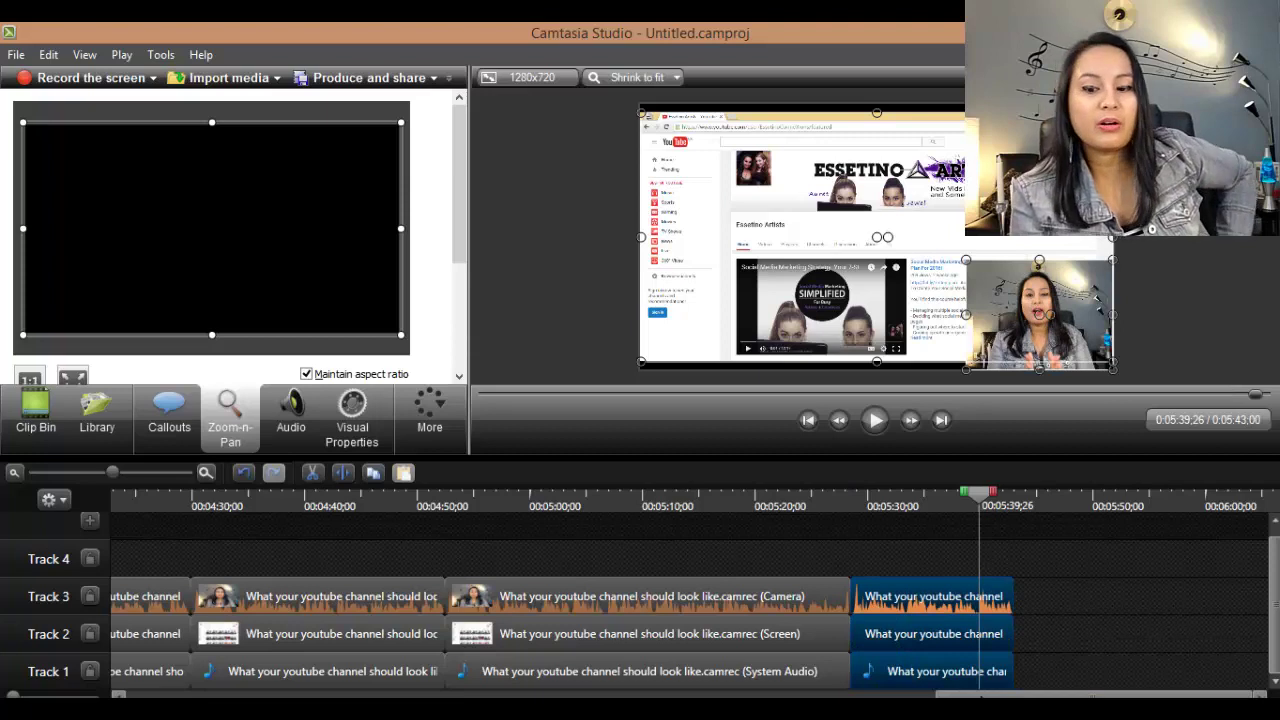
Step: Review the whole edited timeline from the opening framed camera clip to the last clips near 0:05:43
{"action": "left_click_drag", "start_coordinate": [980, 696], "coordinate": [913, 694]}
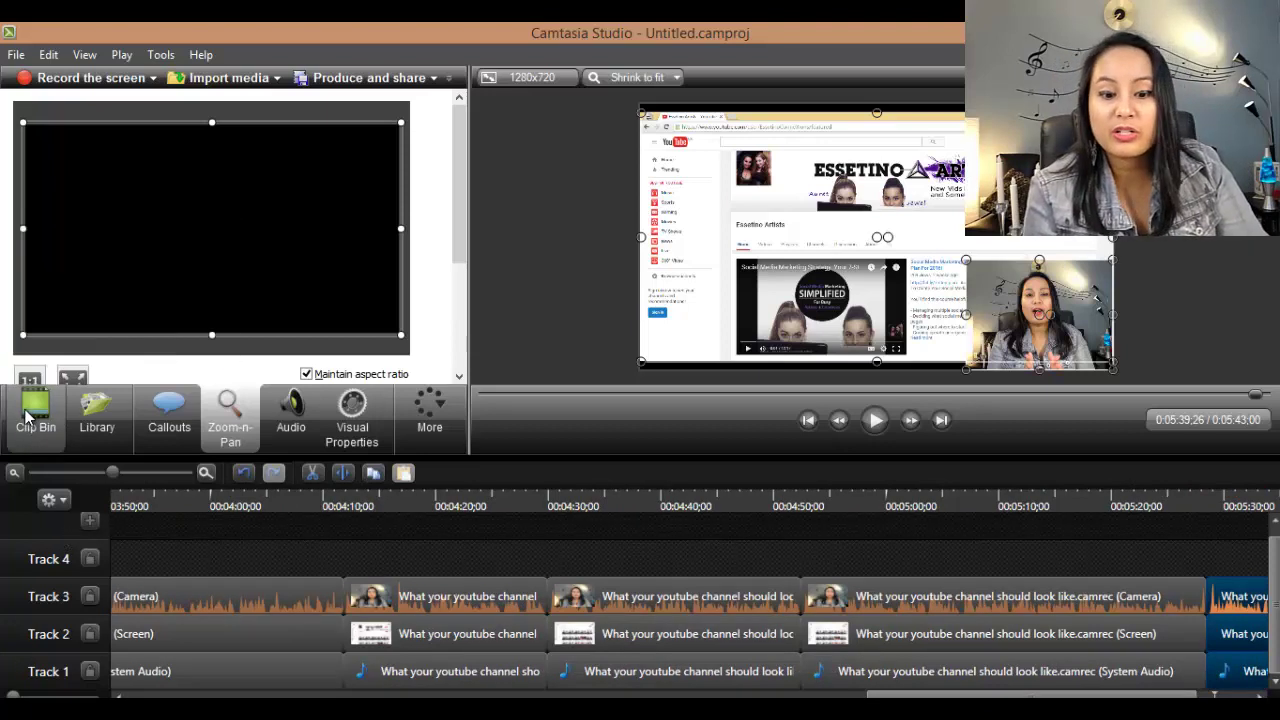
{"action": "left_click", "coordinate": [27, 415]}
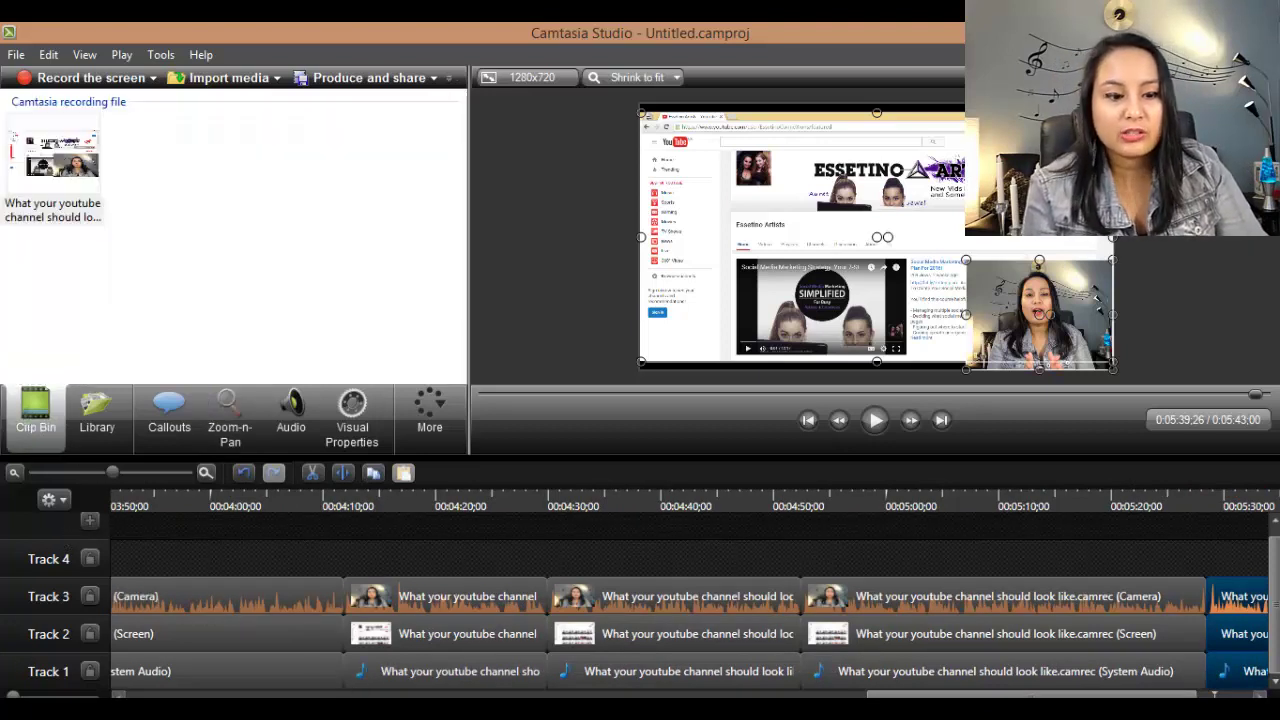
{"action": "scroll", "coordinate": [1214, 694], "scroll_direction": "up", "scroll_amount": 3}
{"action": "scroll", "coordinate": [1214, 694], "scroll_direction": "down", "scroll_amount": 8}
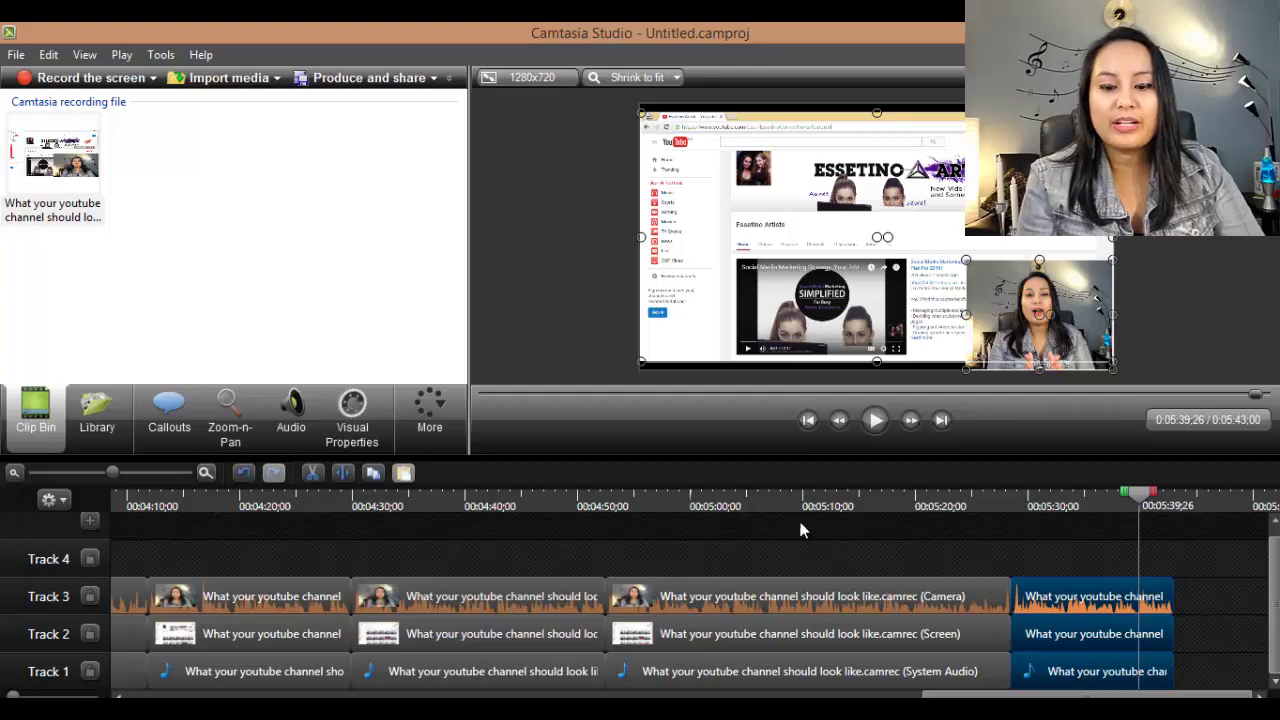
{"action": "scroll", "coordinate": [381, 697], "scroll_direction": "up", "scroll_amount": 20}
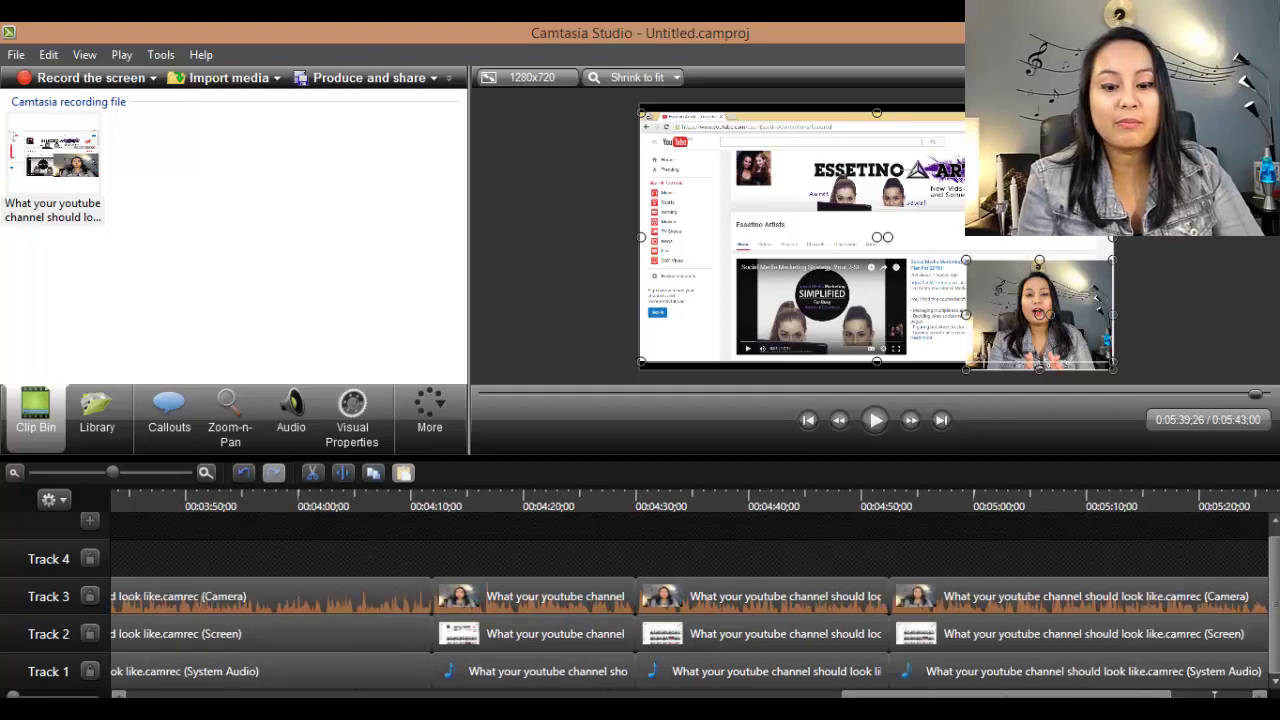
{"action": "scroll", "coordinate": [381, 697], "scroll_direction": "up", "scroll_amount": 20}
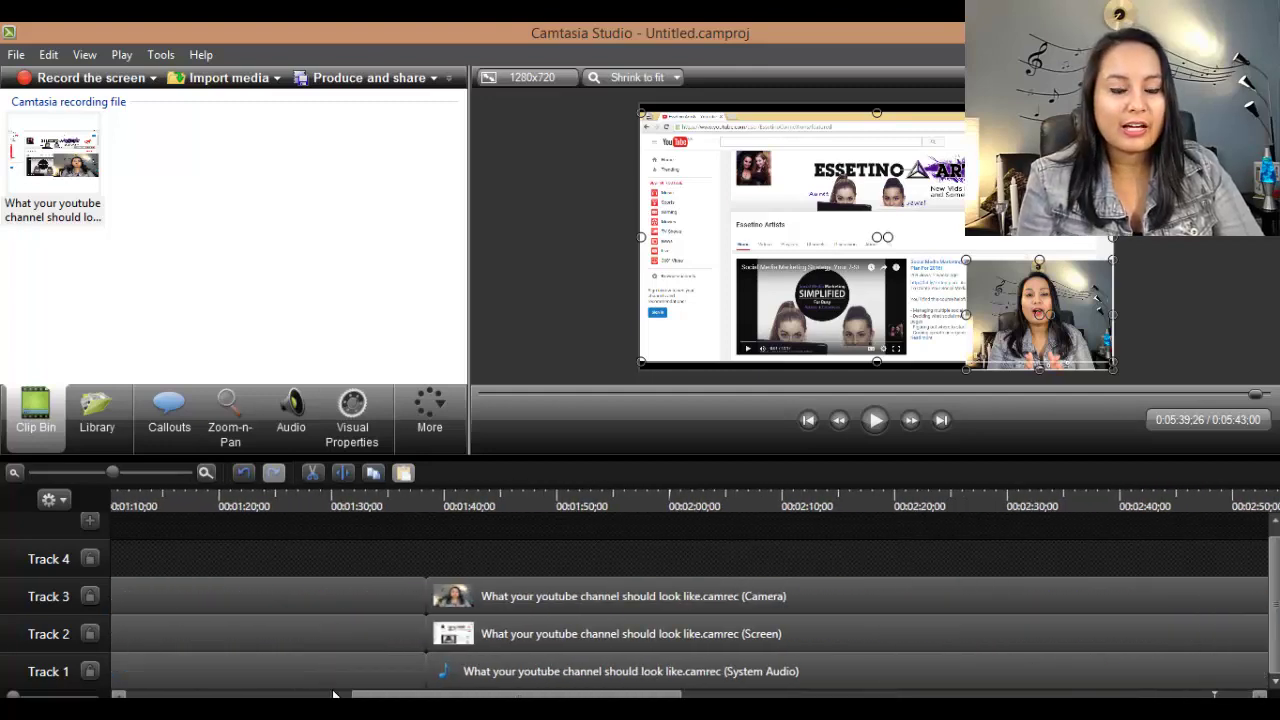
{"action": "scroll", "coordinate": [213, 693], "scroll_direction": "up", "scroll_amount": 15}
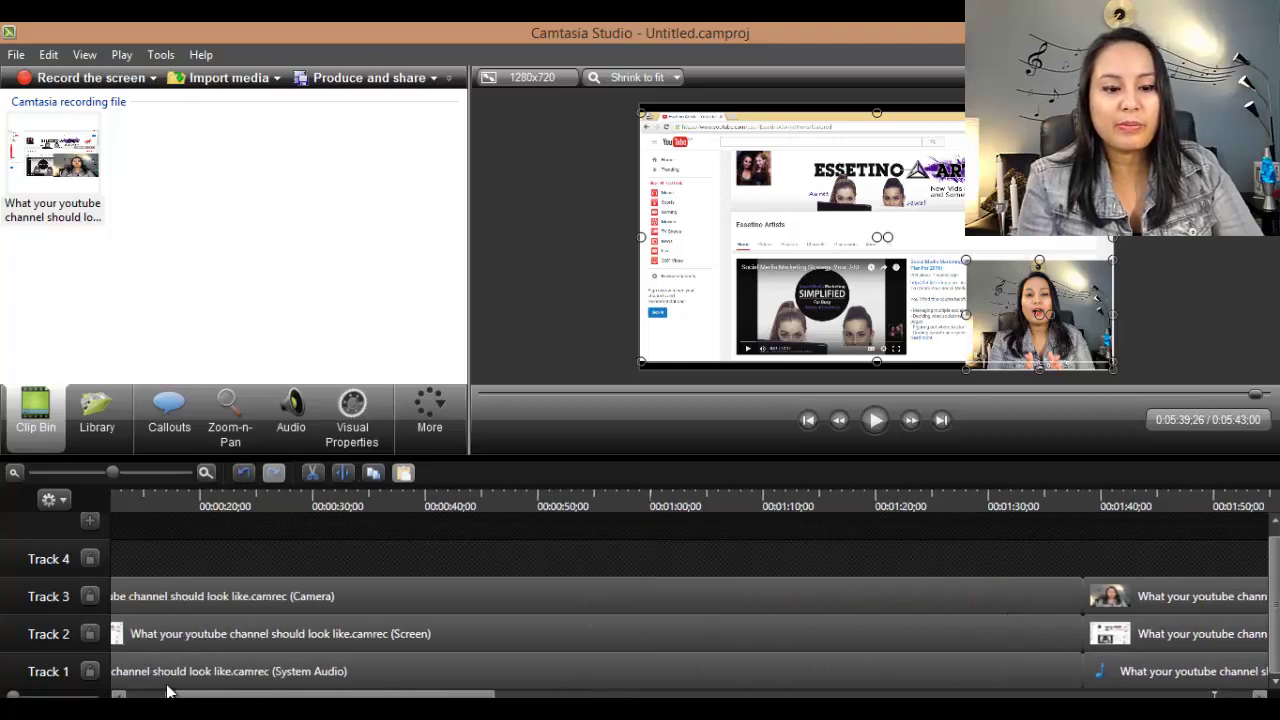
{"action": "left_click_drag", "start_coordinate": [160, 691], "coordinate": [987, 695]}
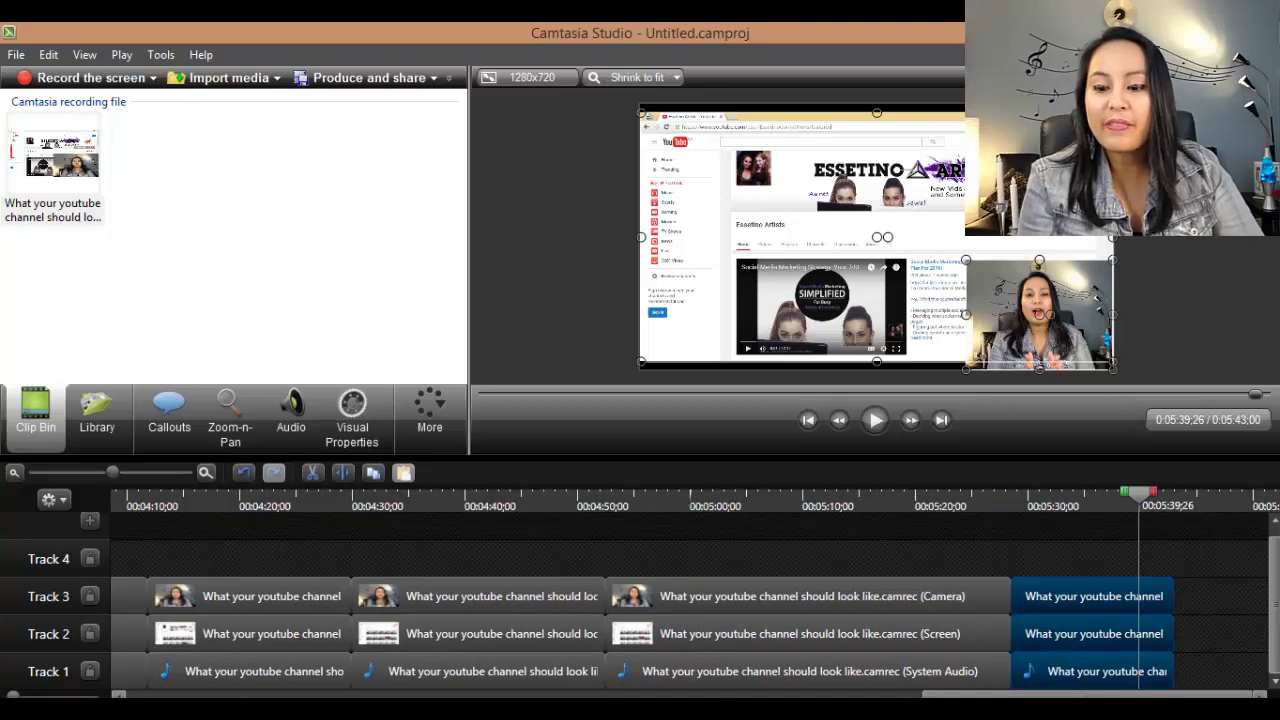
{"action": "left_click", "coordinate": [819, 550]}
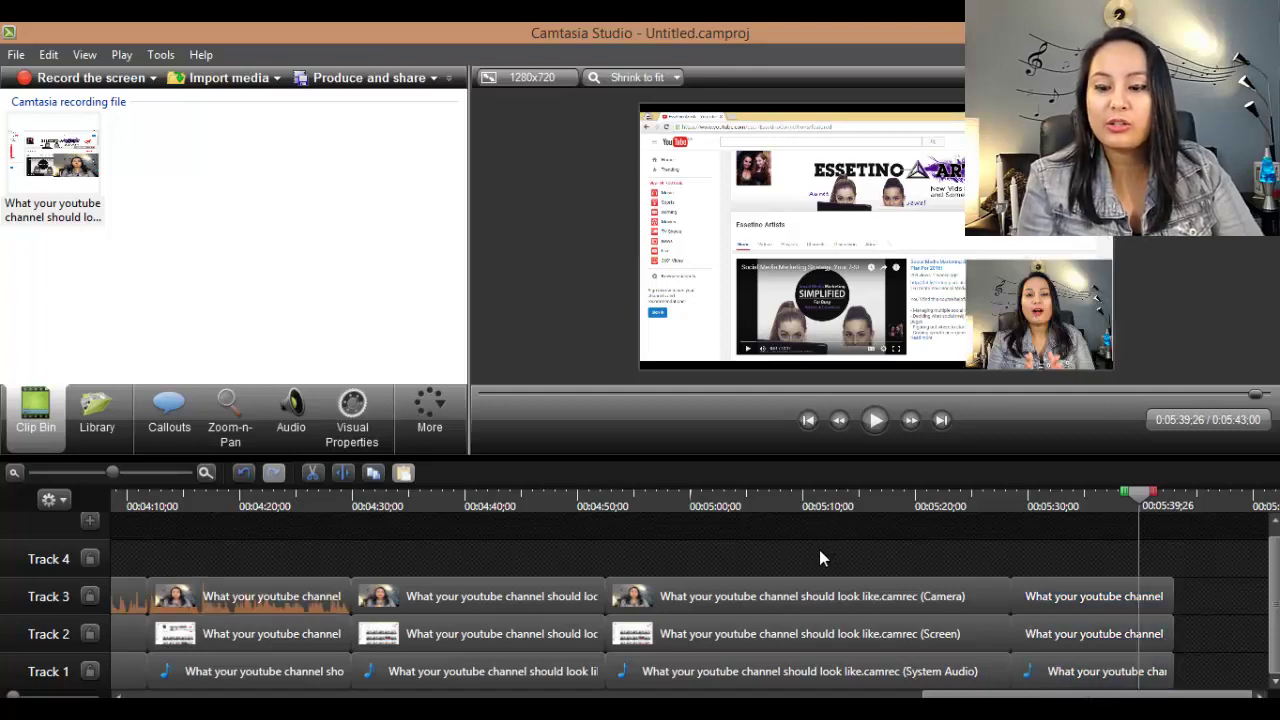
{"action": "left_click", "coordinate": [471, 695]}
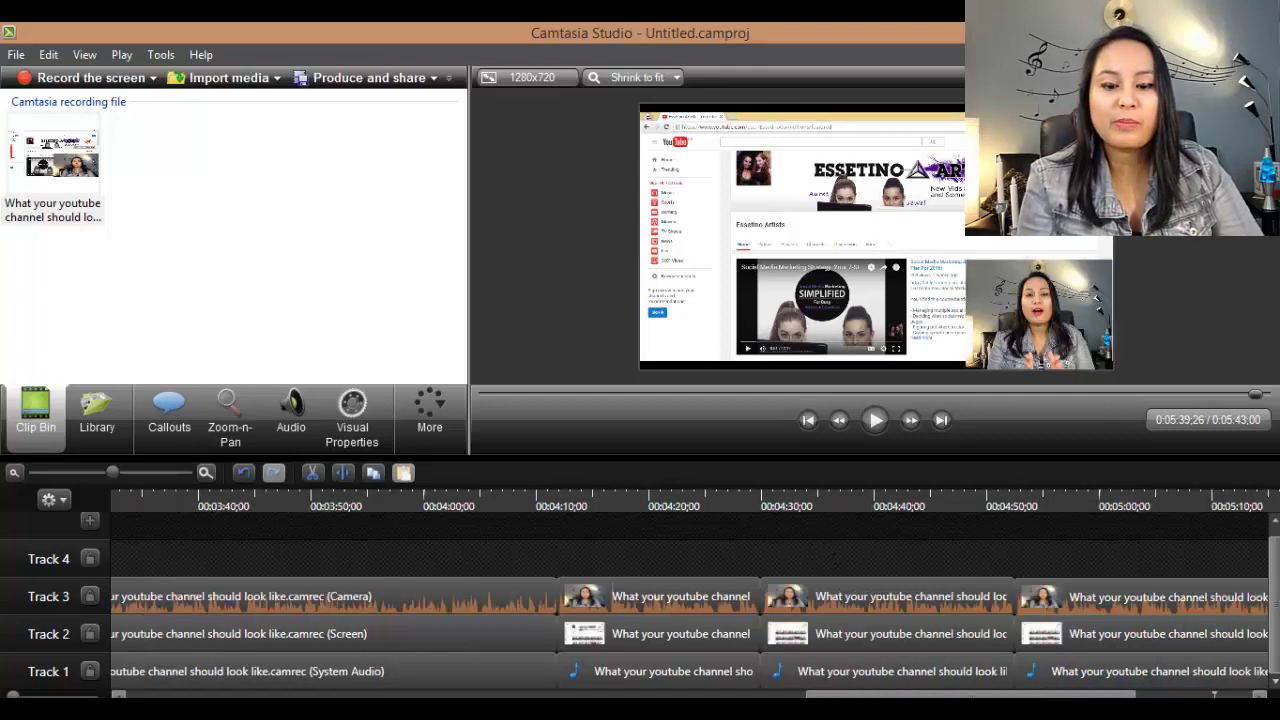
{"action": "left_click", "coordinate": [471, 695]}
{"action": "left_click", "coordinate": [471, 695]}
{"action": "left_click", "coordinate": [113, 693]}
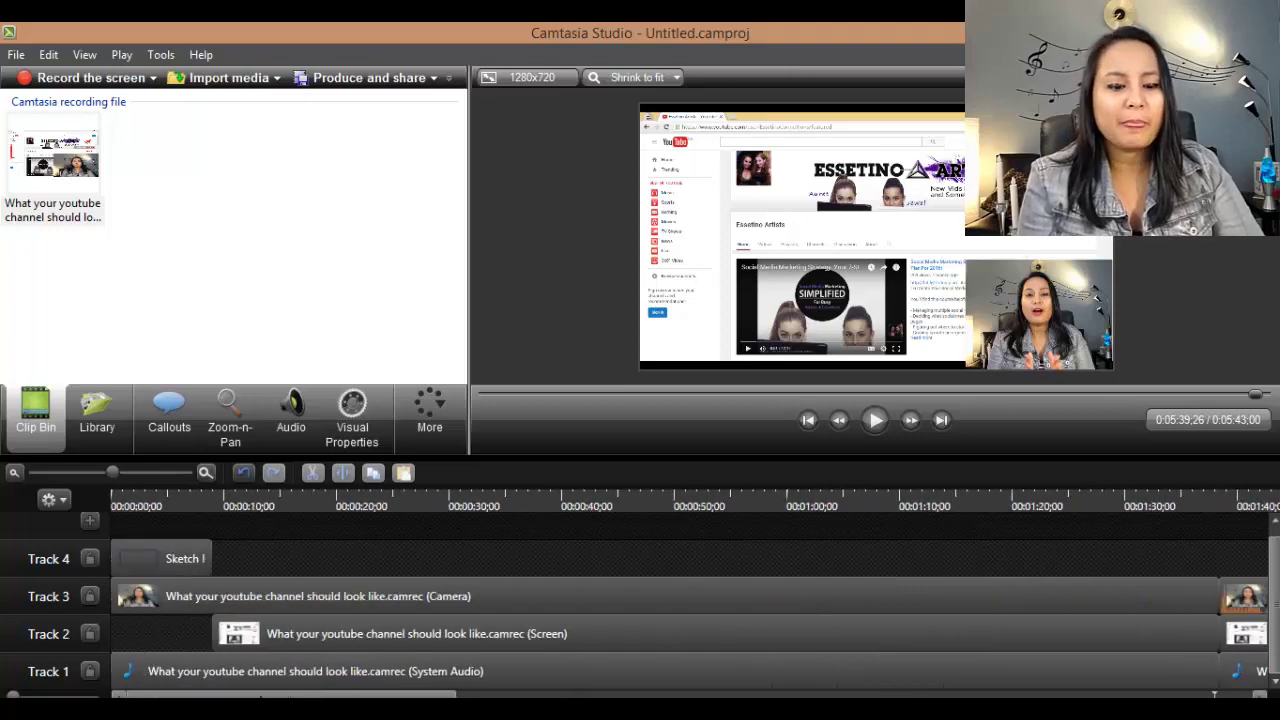
{"action": "left_click_drag", "start_coordinate": [330, 693], "coordinate": [1064, 694]}
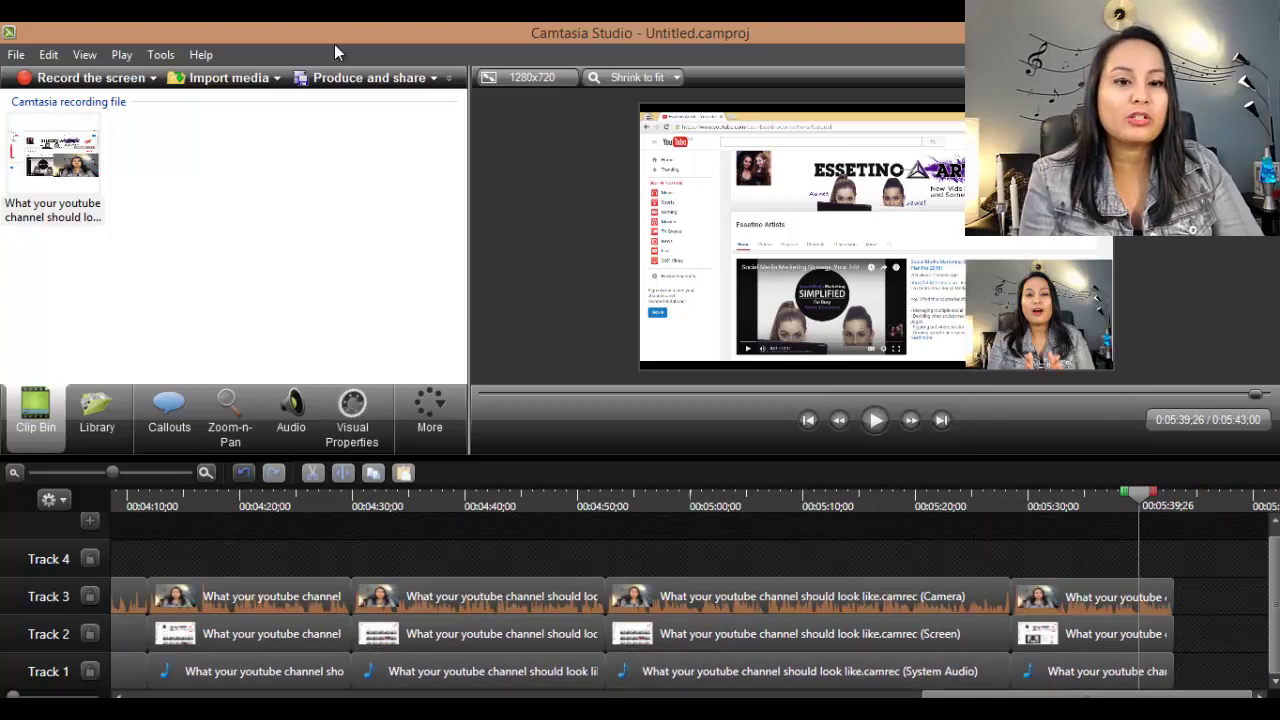
Step: Produce the video with the MP4 only (up to 720p) preset, naming it "What you Youtube Channel Should Look Like FINAL"
{"action": "left_click", "coordinate": [328, 77]}
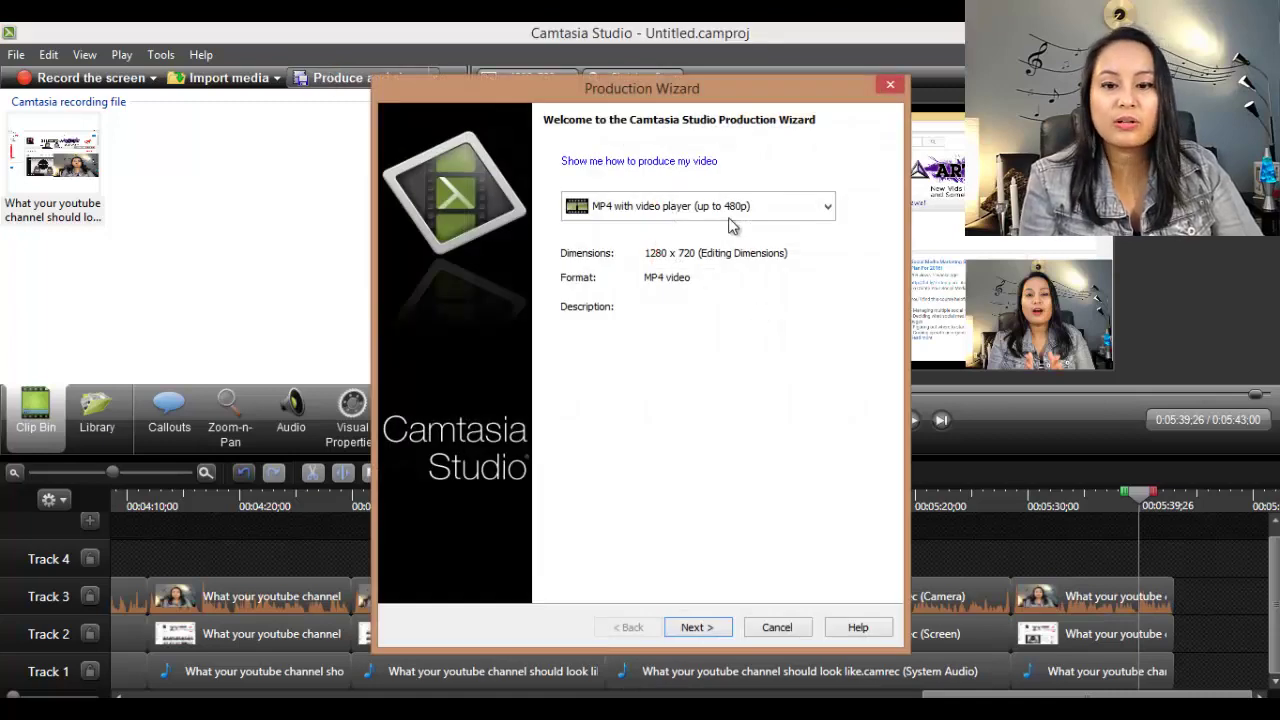
{"action": "left_click", "coordinate": [729, 217]}
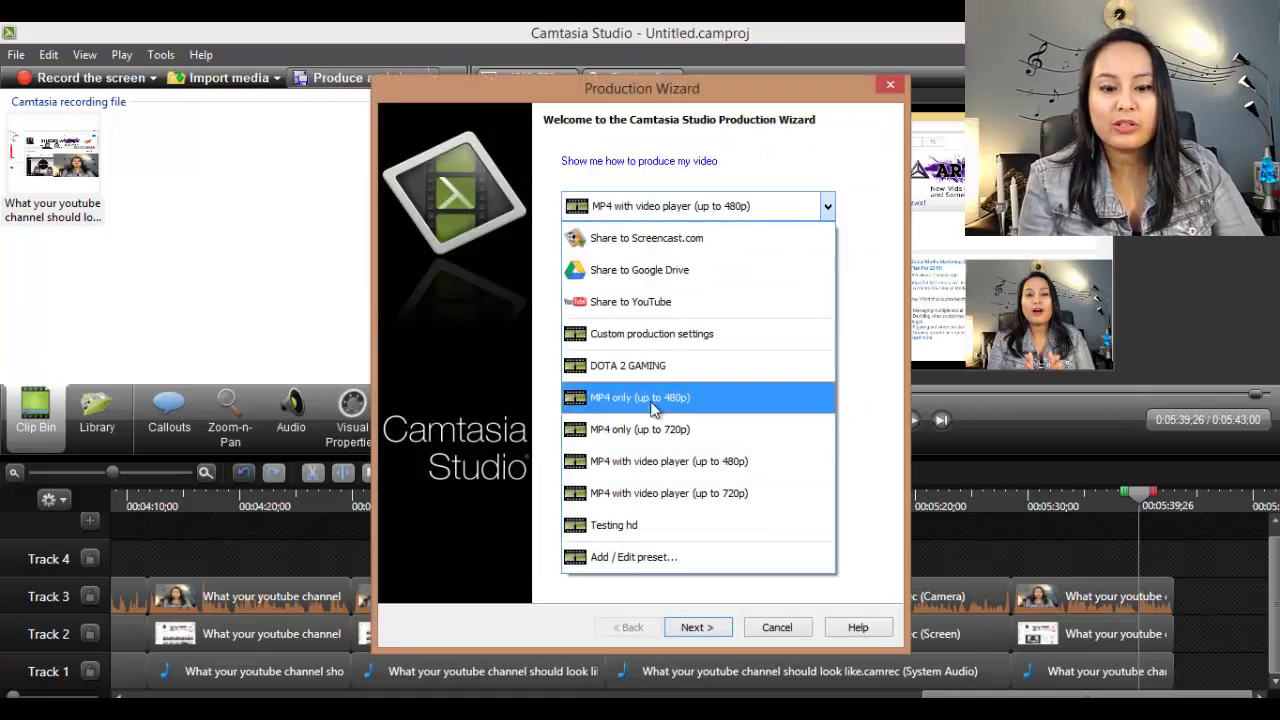
{"action": "left_click", "coordinate": [629, 429]}
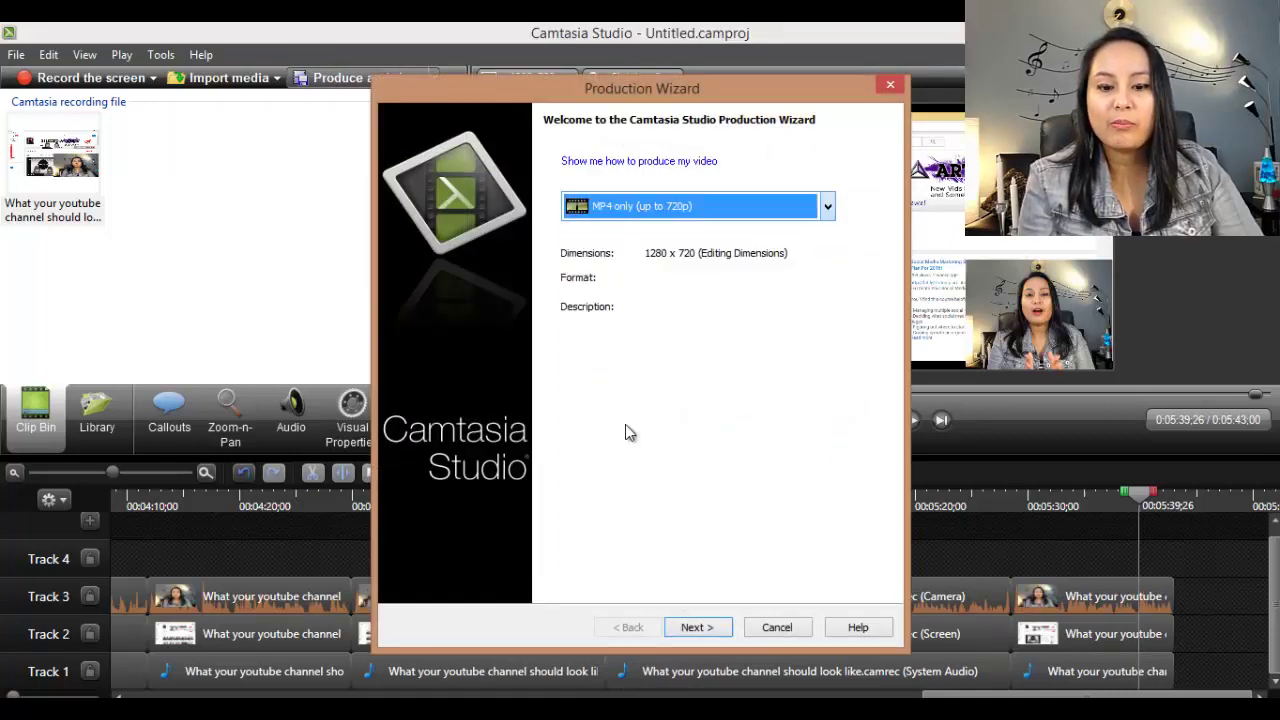
{"action": "left_click", "coordinate": [698, 628]}
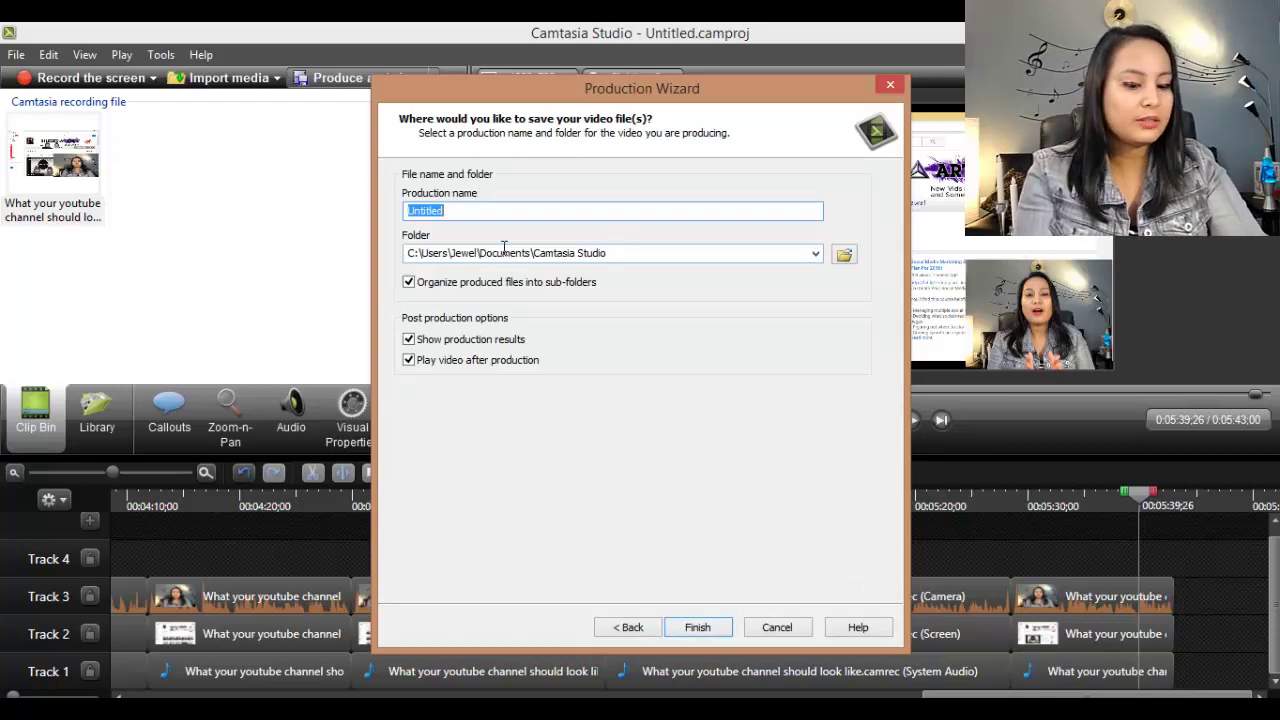
{"action": "type", "text": "Wh"}
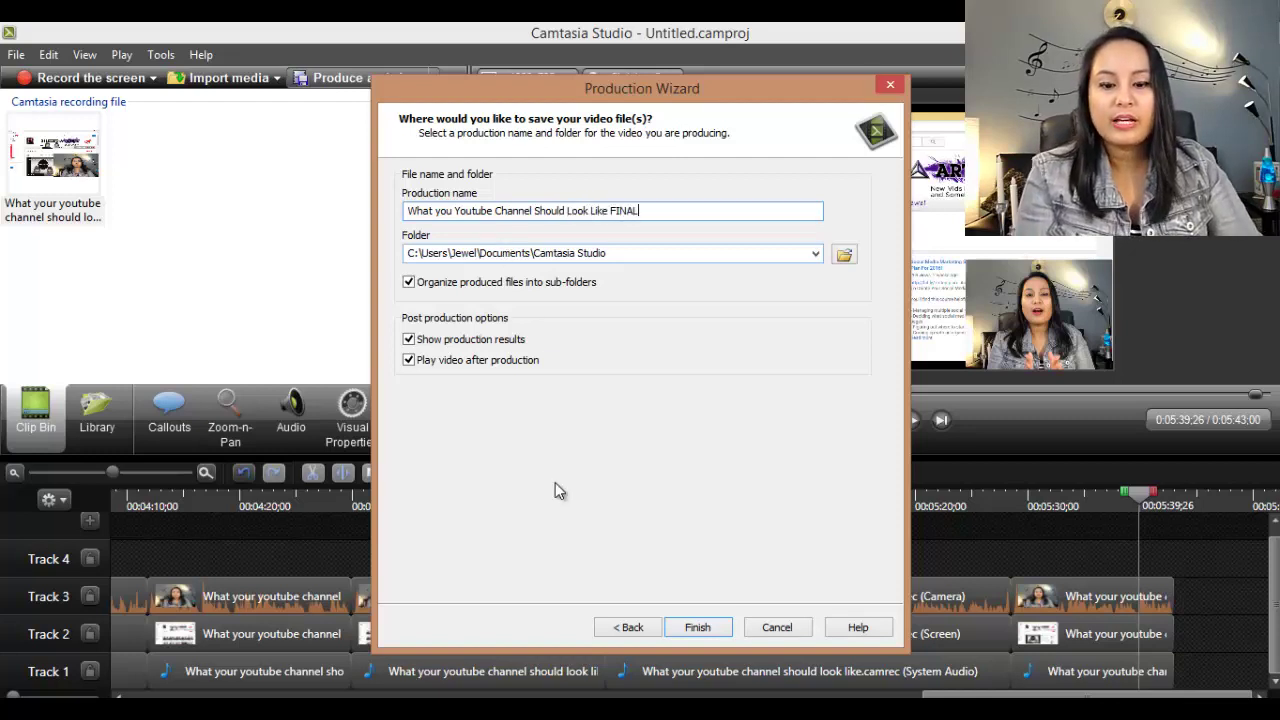
{"action": "left_click", "coordinate": [680, 620]}
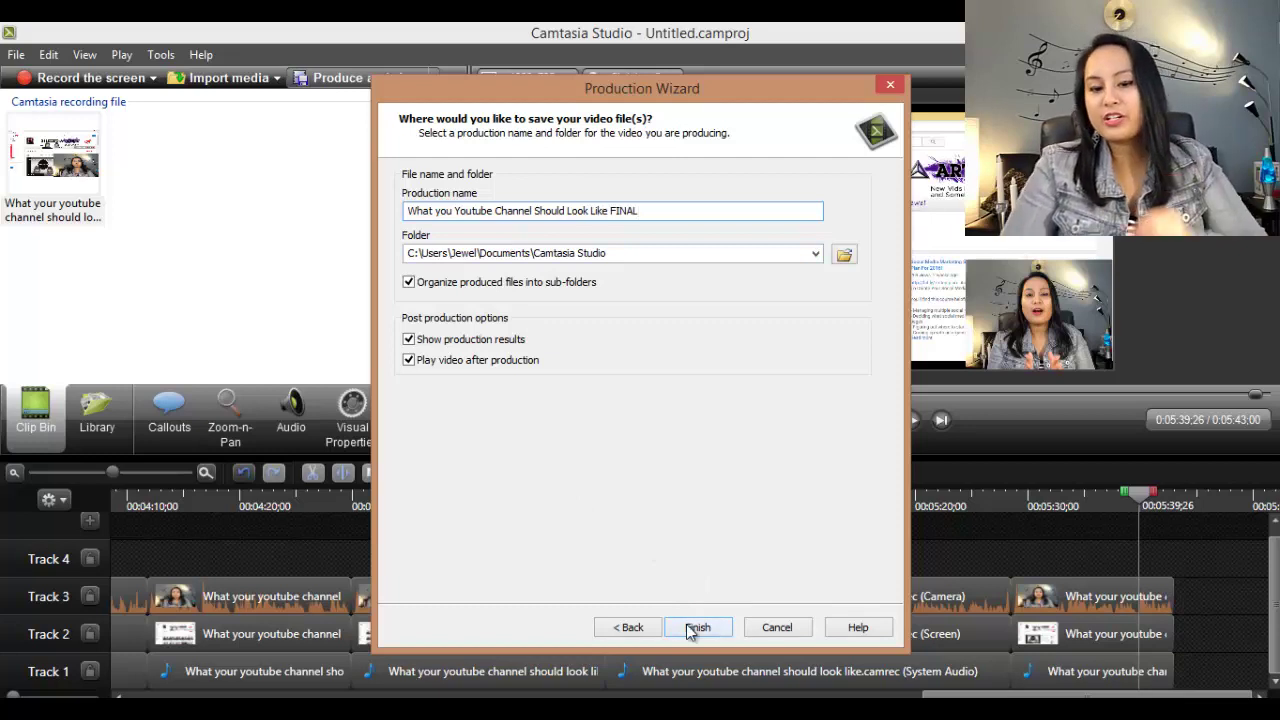